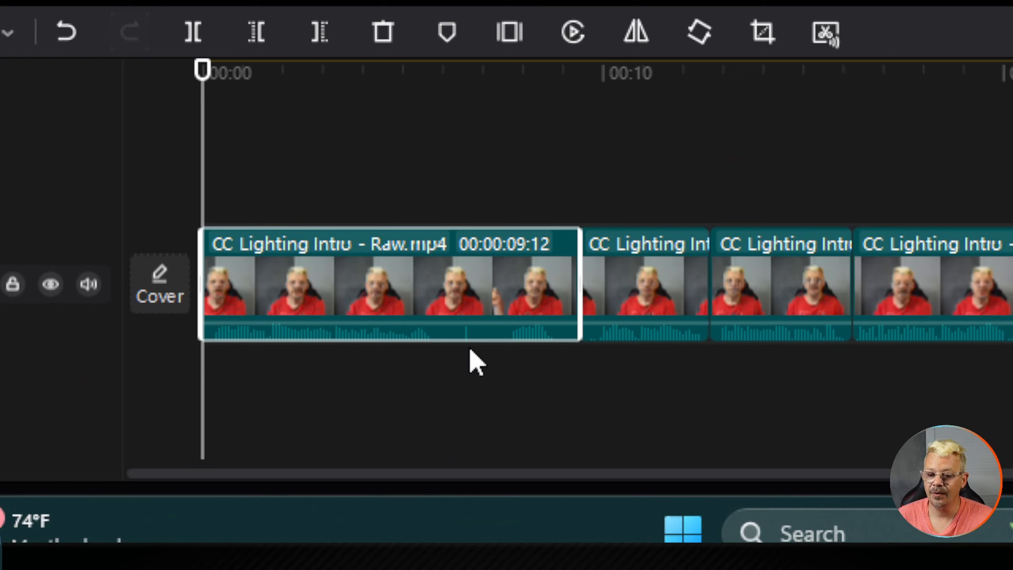
Step: Split the first clip on the timeline at 00:00:06:23, where the hand is raised for the snap
left_click(436, 67)
left_click_drag(436, 70, 467, 90)
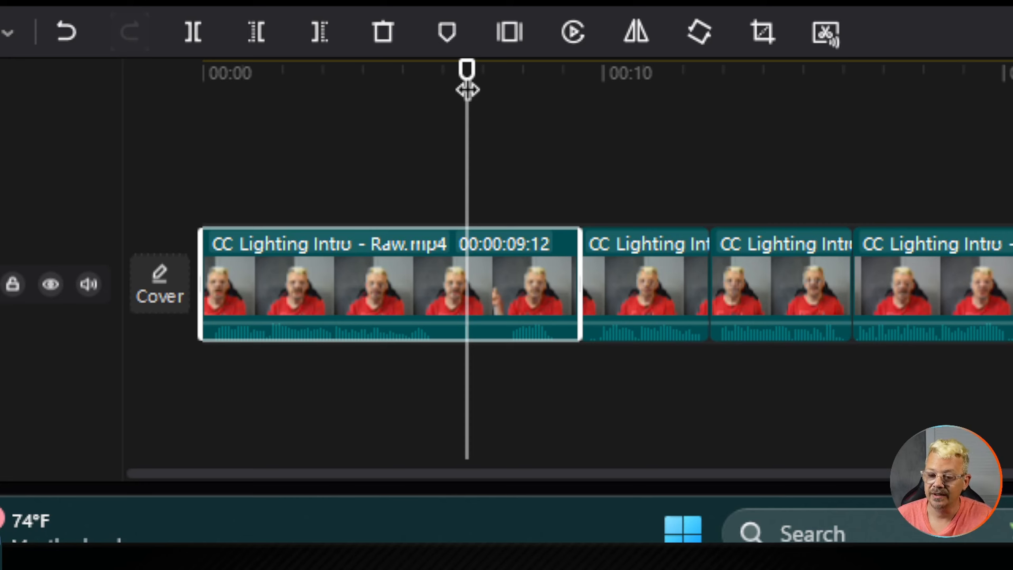
mouse_move(467, 91)
left_mouse_down()
mouse_move(480, 90)
mouse_move(459, 90)
mouse_move(473, 93)
left_mouse_up()
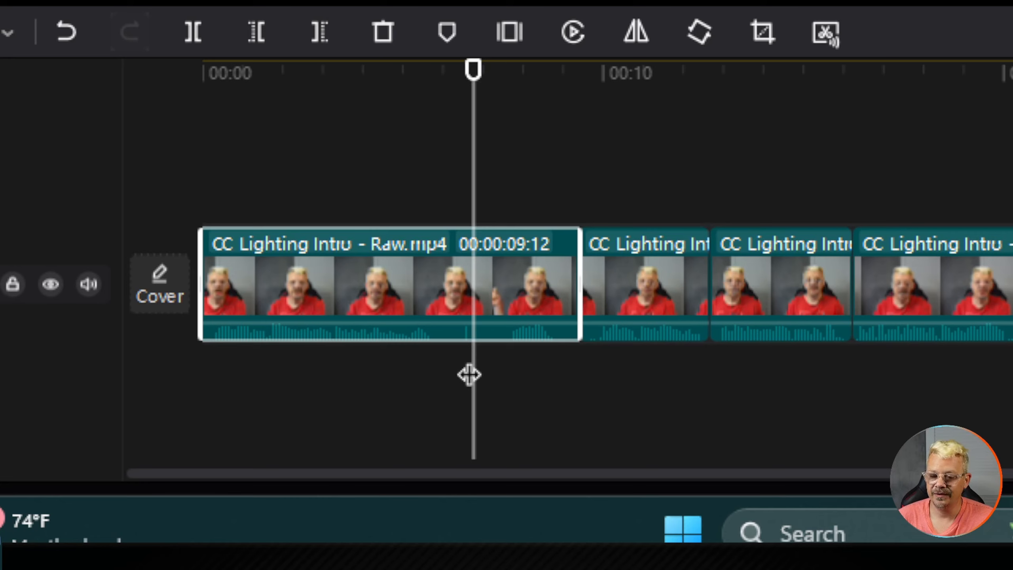
mouse_move(471, 267)
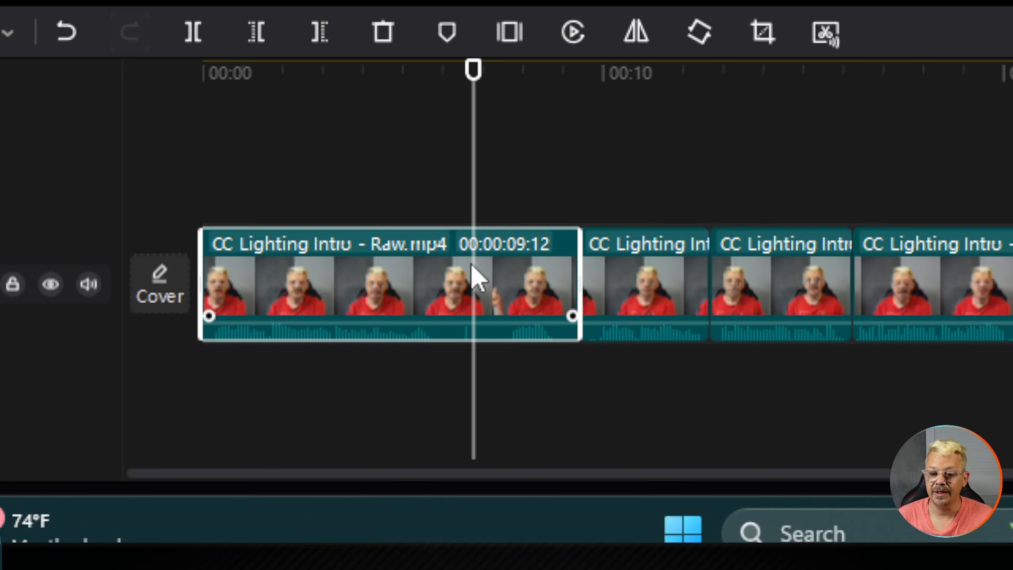
key("ctrl+b")
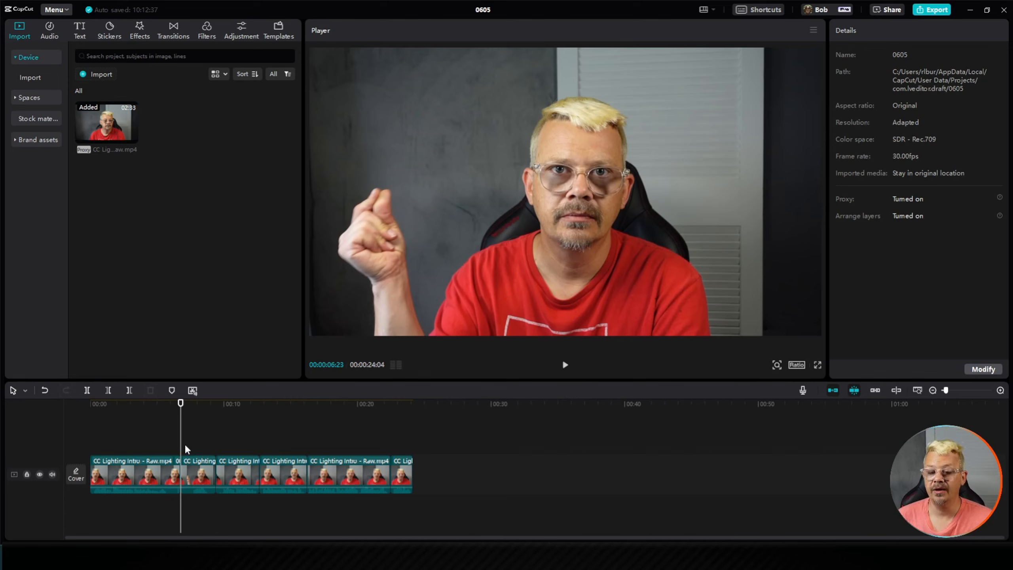
Step: Turn on Auto adjust at intensity 80 for the clip segment right after the new split
left_click(201, 471)
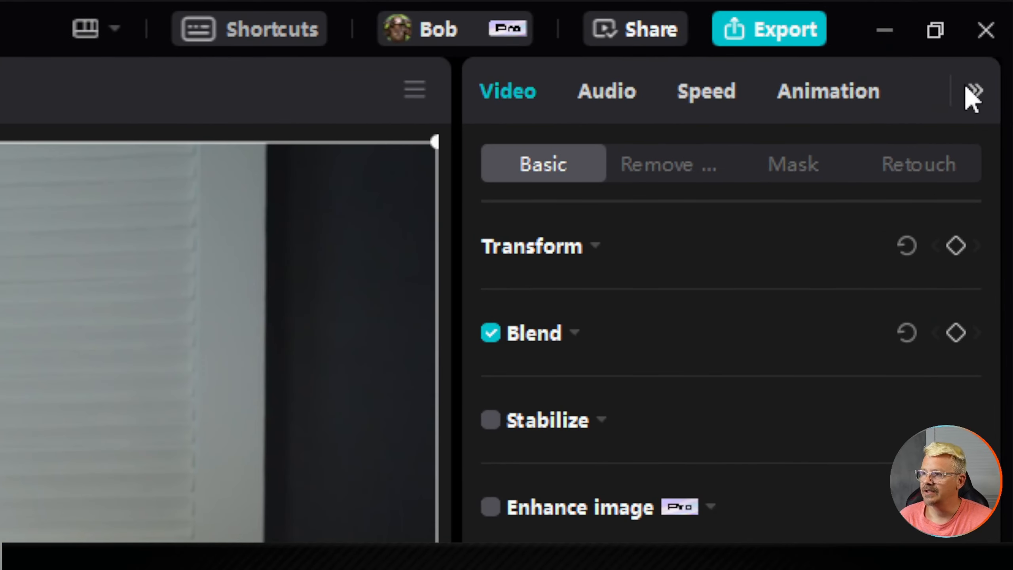
left_click(975, 91)
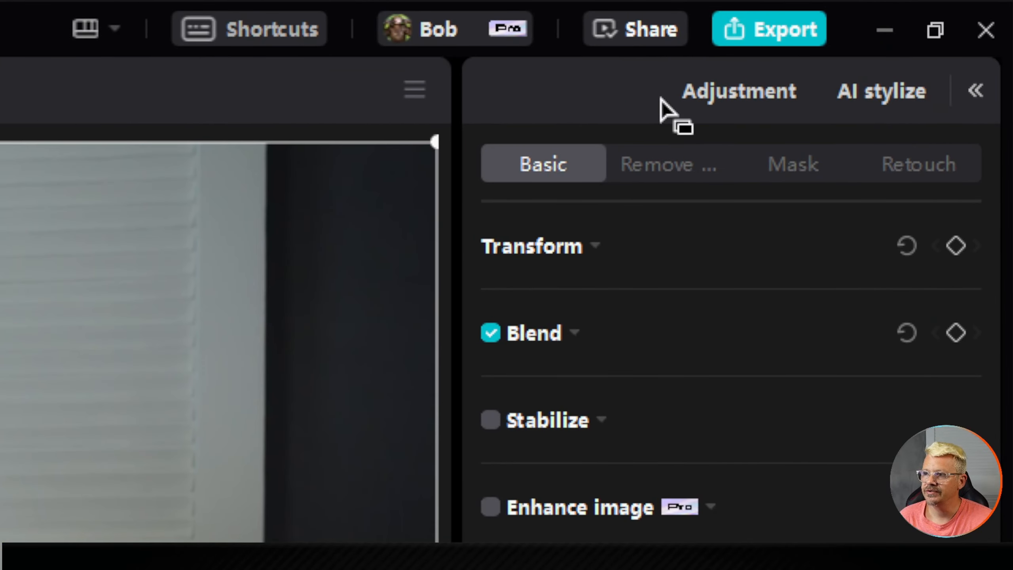
left_click(744, 99)
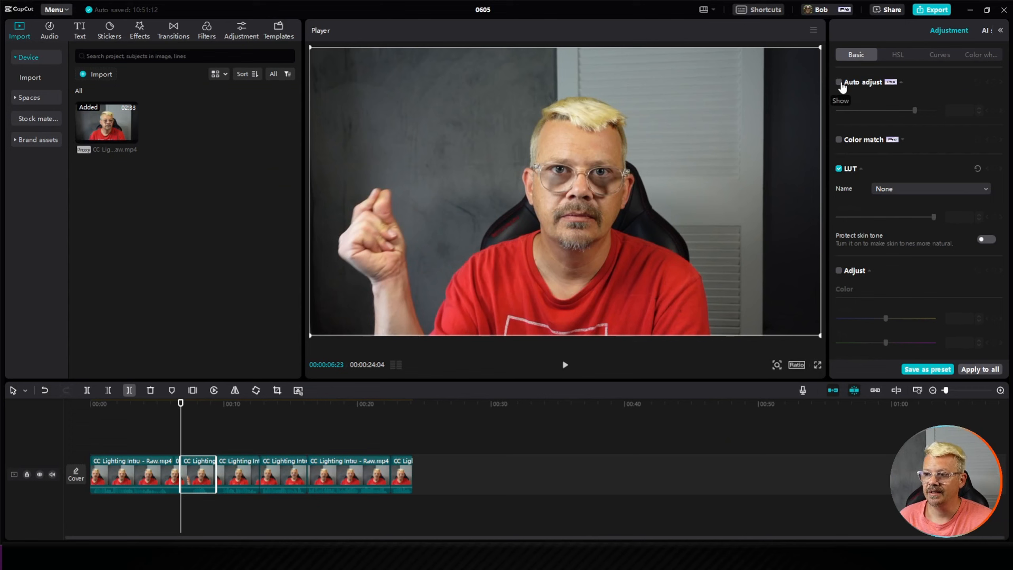
left_click(840, 83)
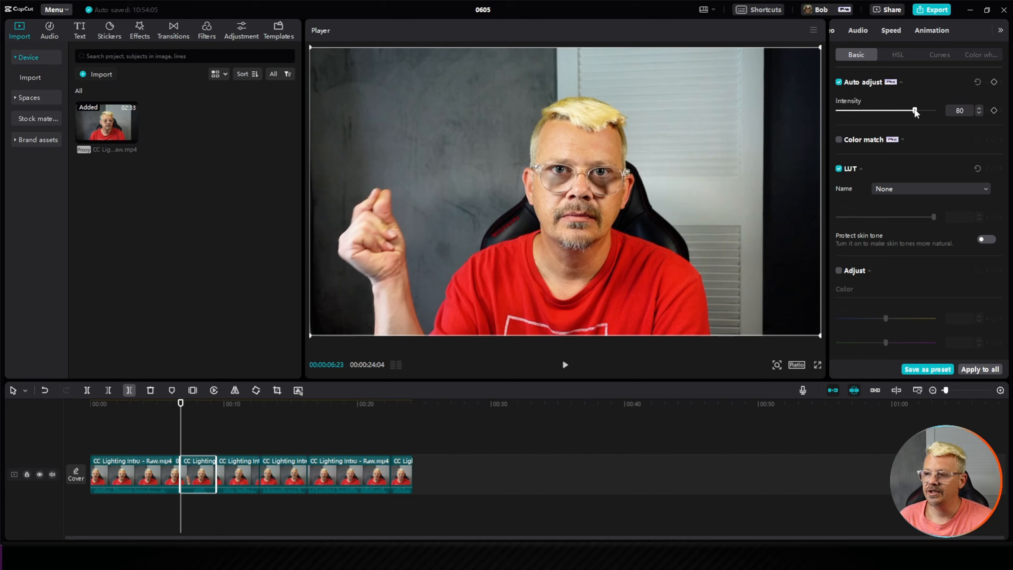
mouse_move(915, 112)
left_mouse_down()
mouse_move(931, 113)
mouse_move(846, 114)
mouse_move(925, 112)
mouse_move(915, 111)
left_mouse_up()
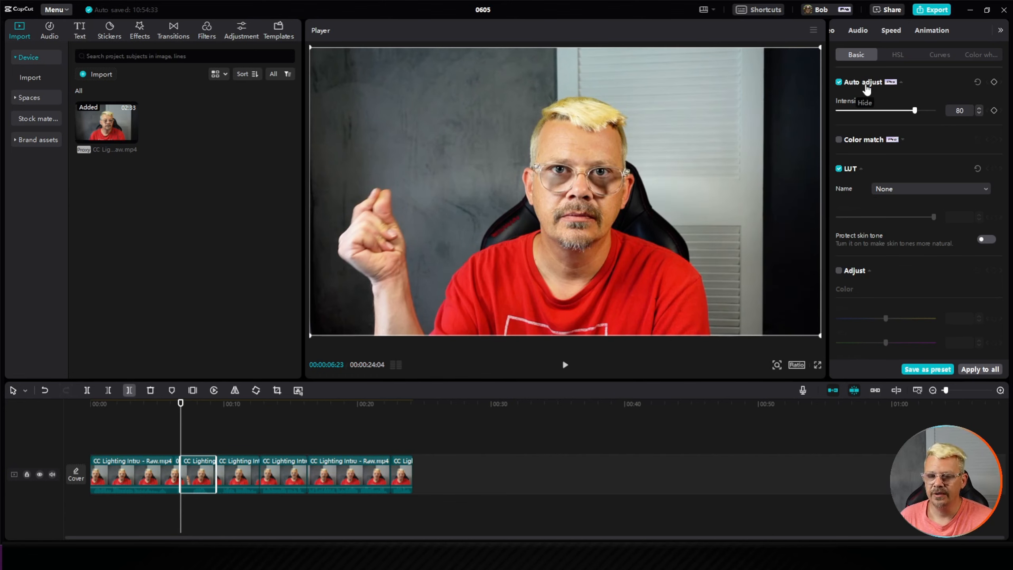
Step: Examine the manual Adjust options for color, lightness and effects on the segment, leaving manual Adjust off
left_click(838, 271)
scroll(879, 252, "down", 6)
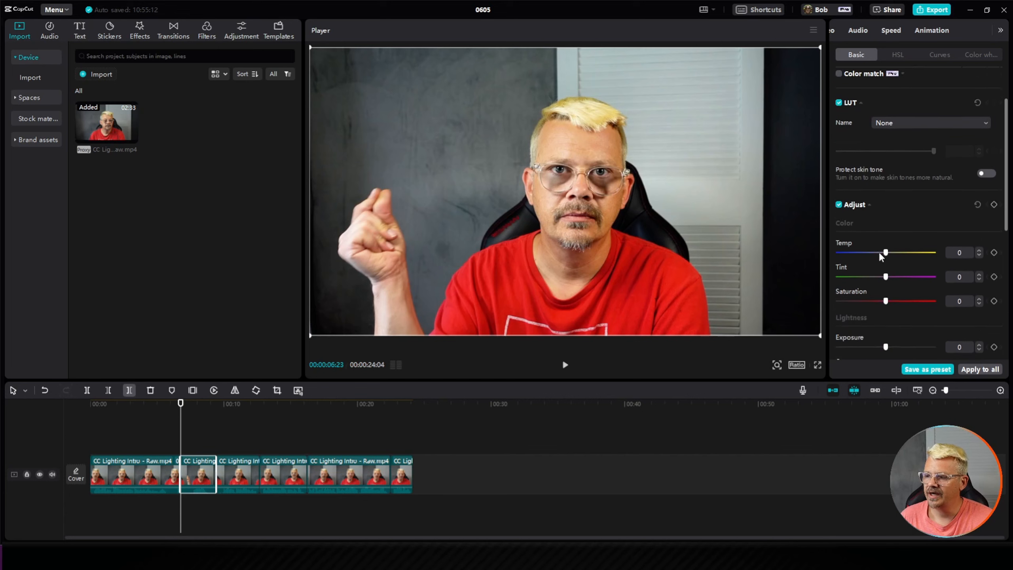
scroll(880, 250, "down", 4)
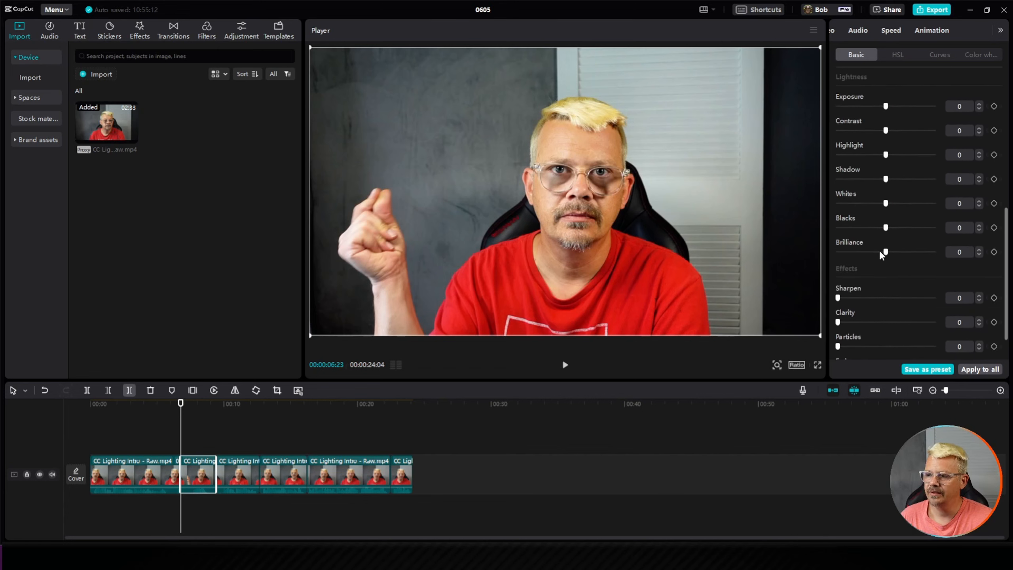
scroll(879, 249, "up", 10)
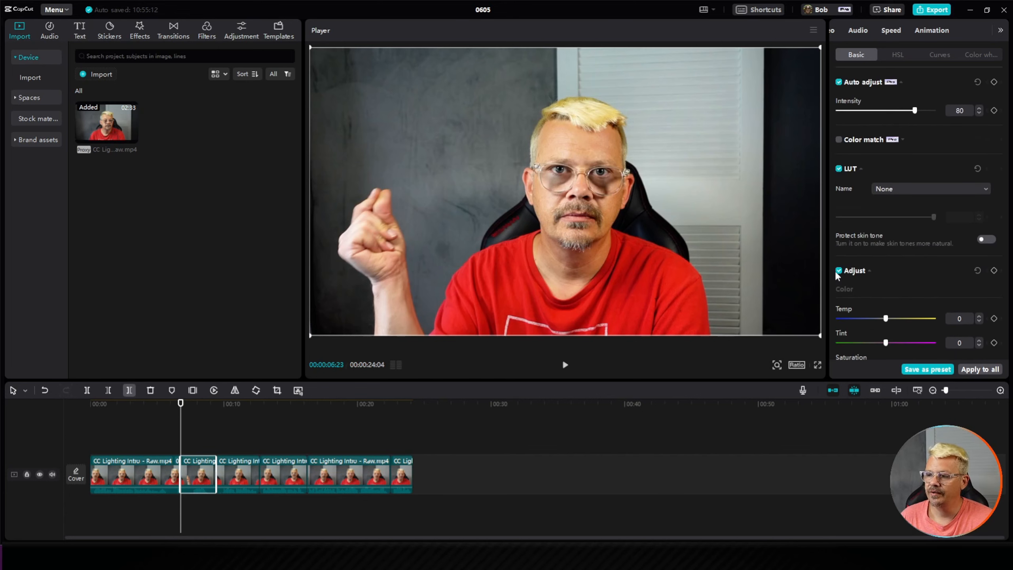
left_click(838, 271)
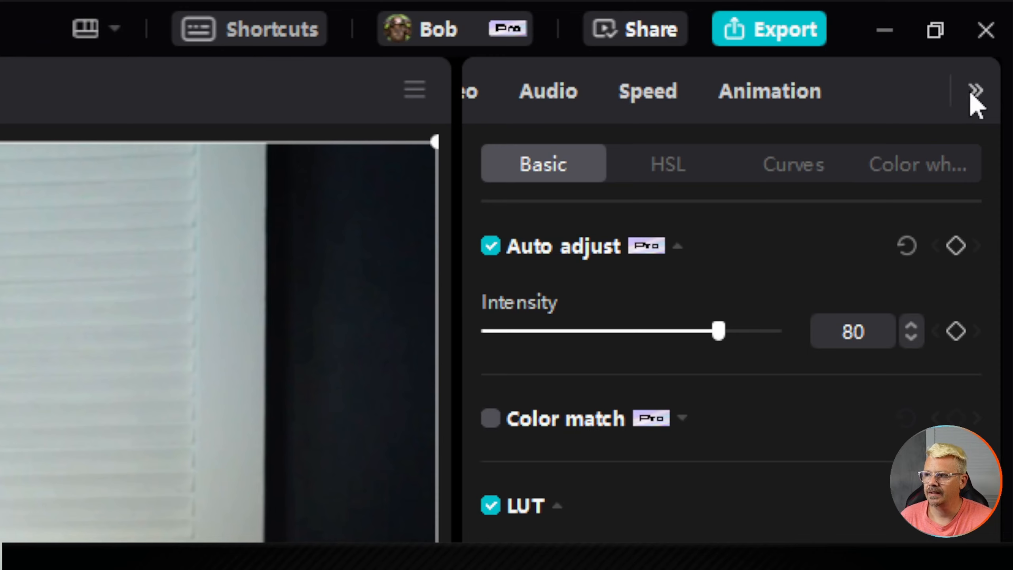
Step: Enable Relight in the segment's basic video settings and apply the red-and-blue preset from the Ambient category
left_click(975, 91)
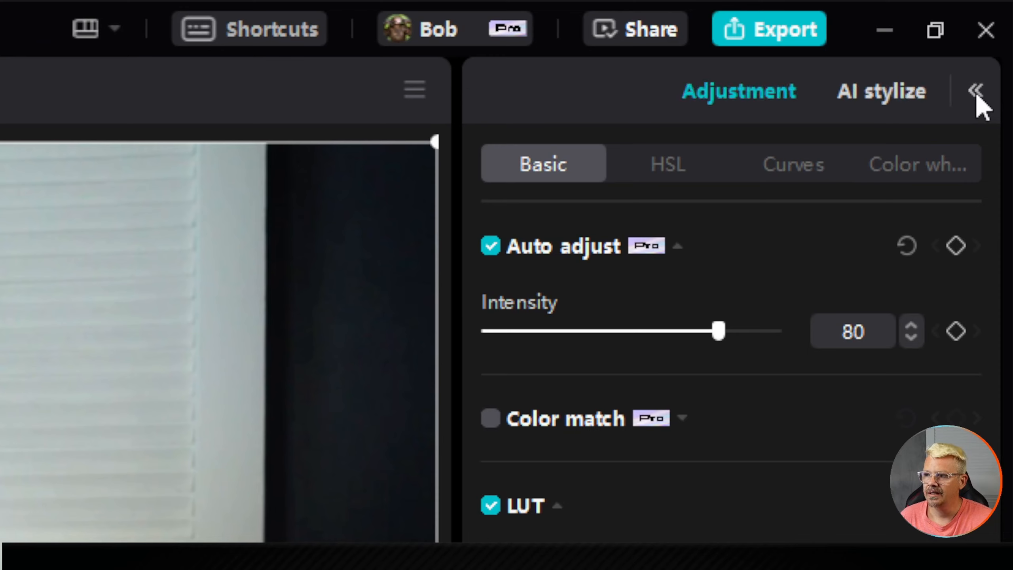
left_click(976, 92)
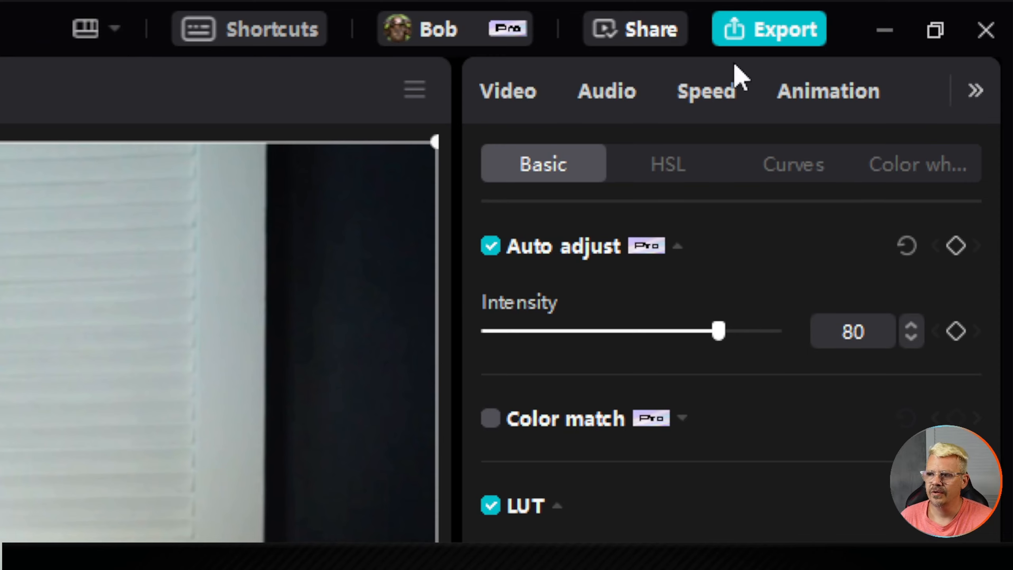
left_click(523, 96)
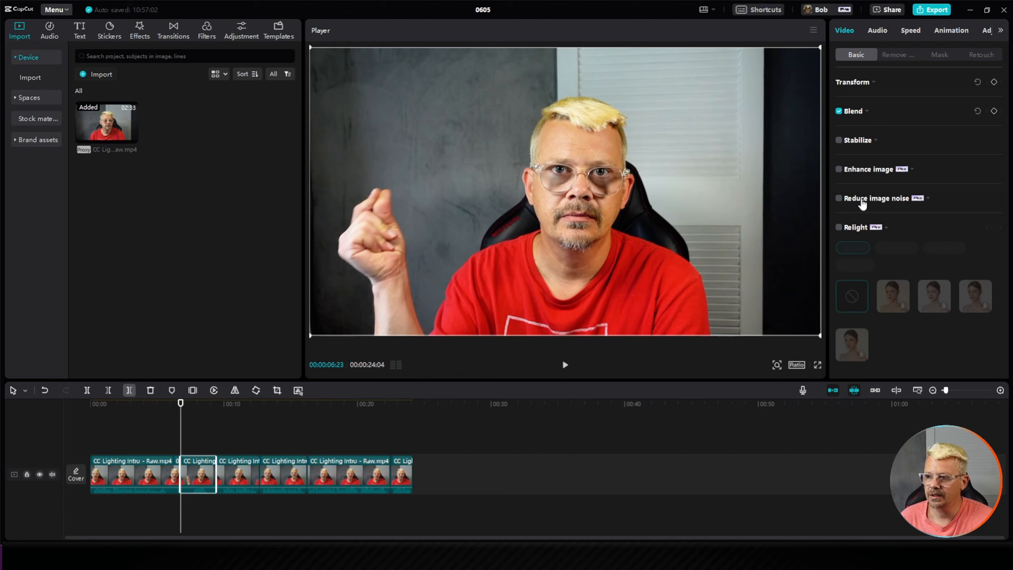
left_click(839, 227)
left_click(896, 248)
scroll(942, 218, "down", 3)
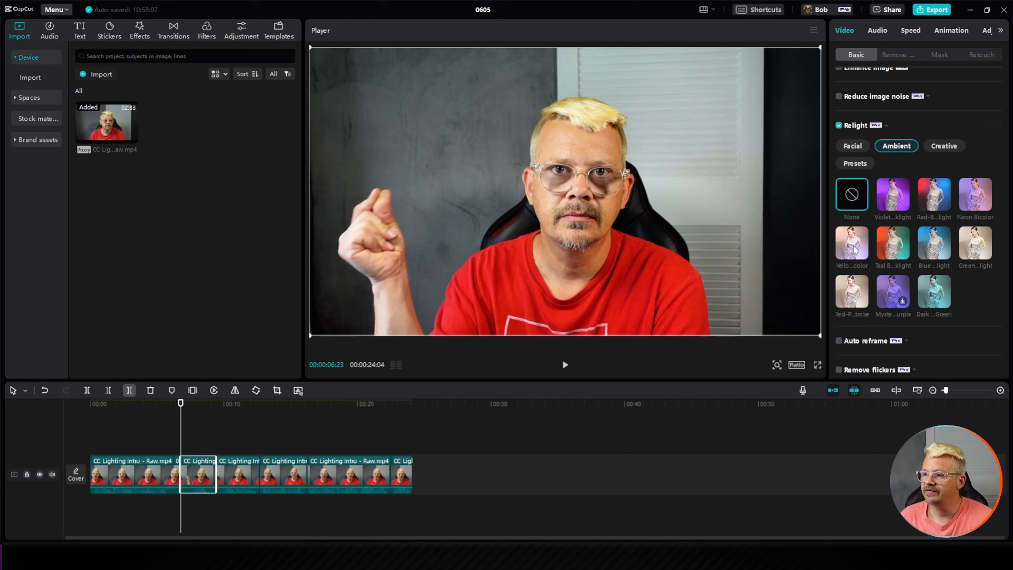
left_click(934, 195)
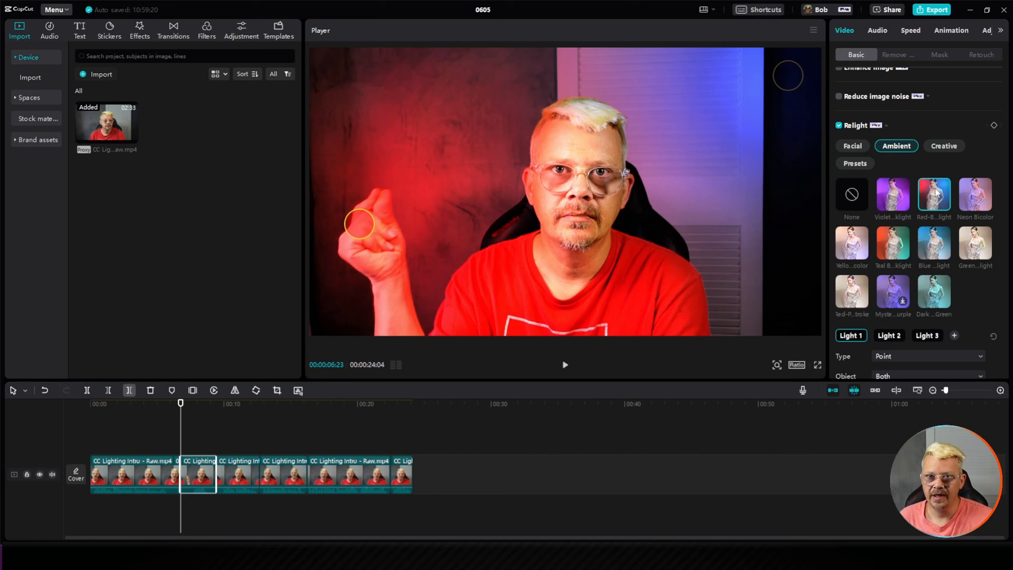
Step: Move Light 1 of the relight preset up in the preview, to just above the raised hand
scroll(935, 193, "down", 2)
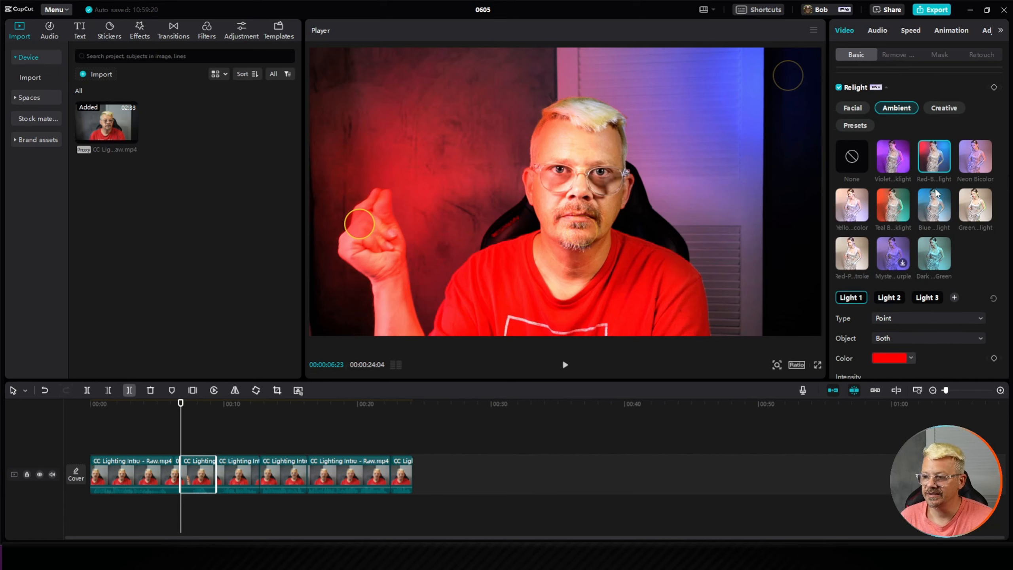
scroll(935, 192, "down", 1)
scroll(935, 188, "down", 1)
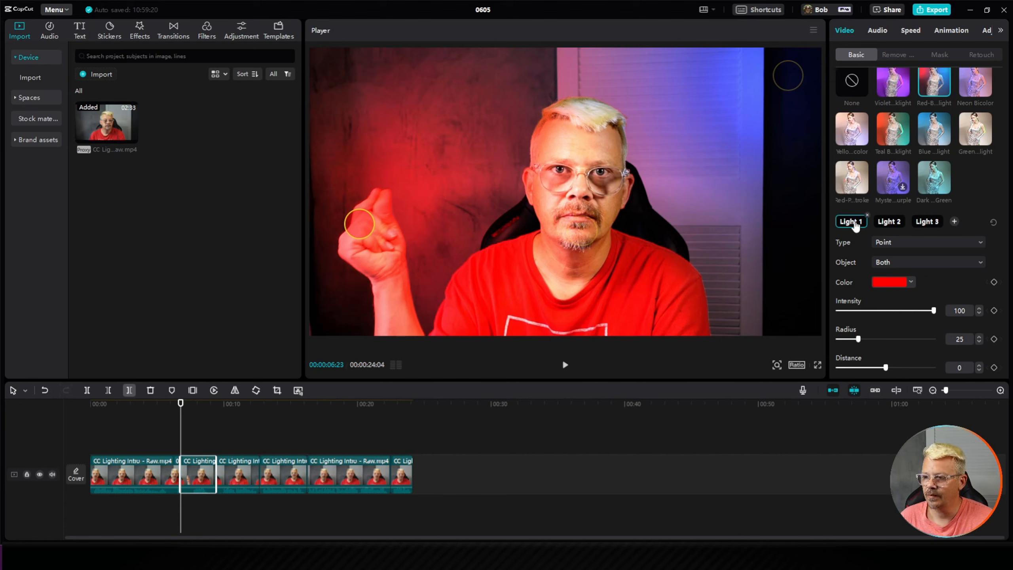
left_click_drag(361, 231, 345, 181)
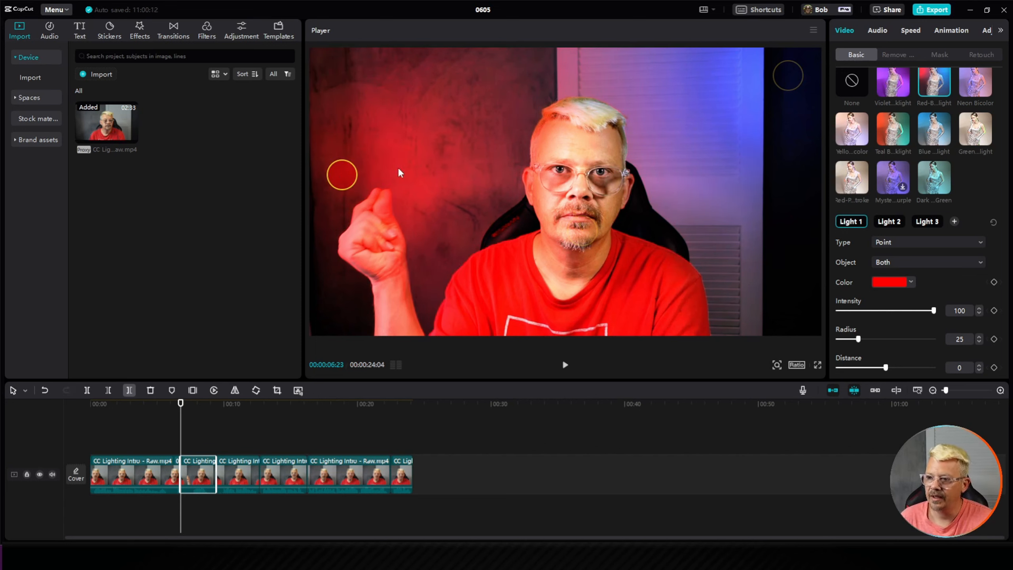
Step: Try the Directional type on Light 1 while moving the light around the frame, and set its type back to Point
left_click(897, 242)
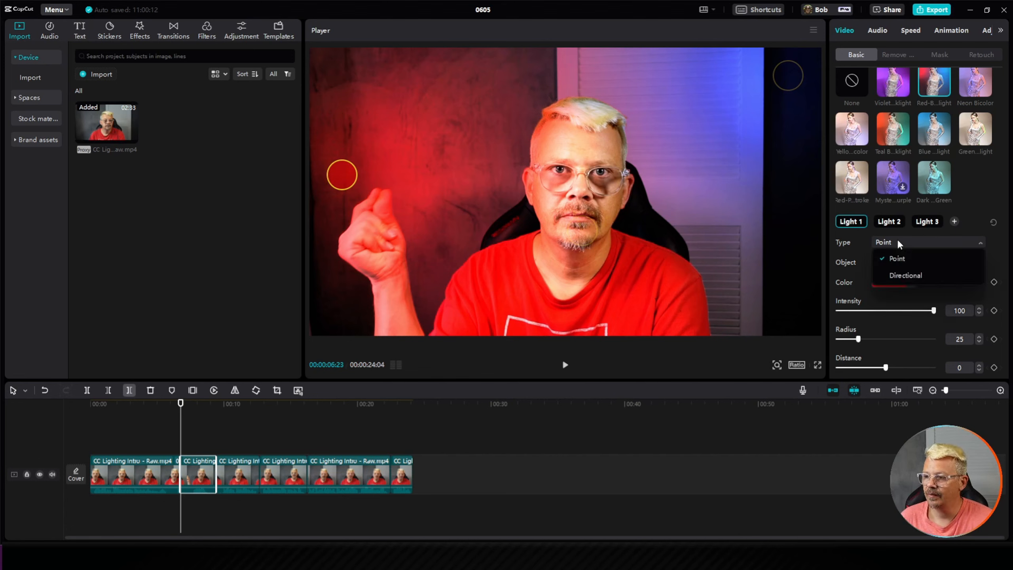
left_click(905, 274)
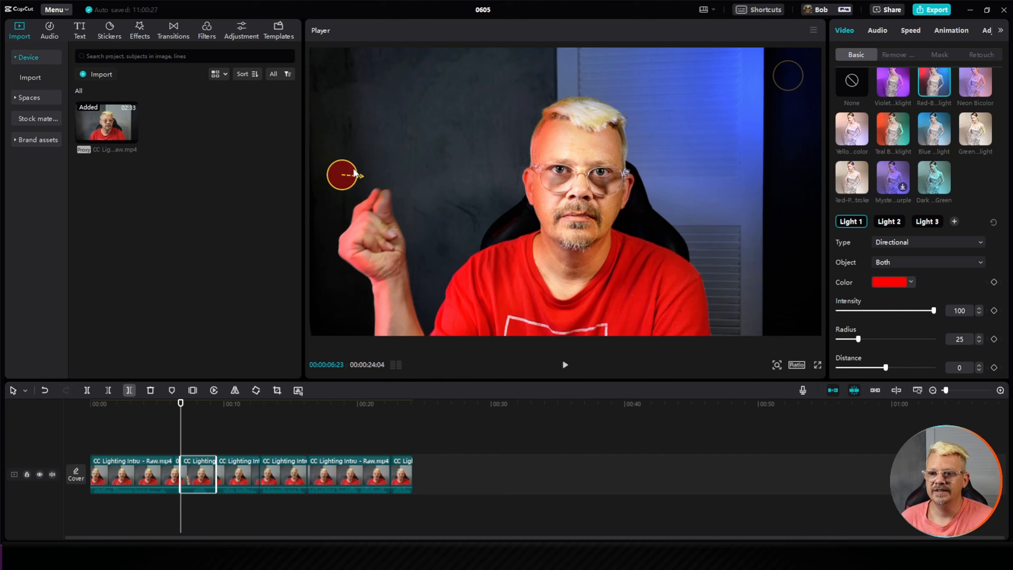
left_click_drag(346, 185, 463, 82)
left_click(925, 242)
left_click(903, 255)
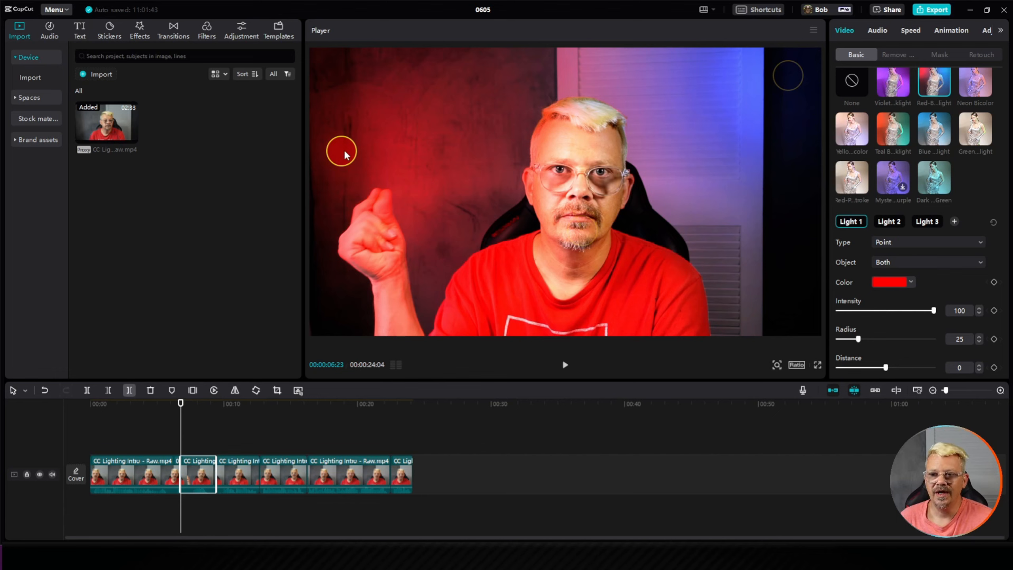
Step: Try Light 1 on People only, limit it to Background, and place it on the wall above the raised hand at about X -1104, Y 415
left_click_drag(345, 156, 446, 173)
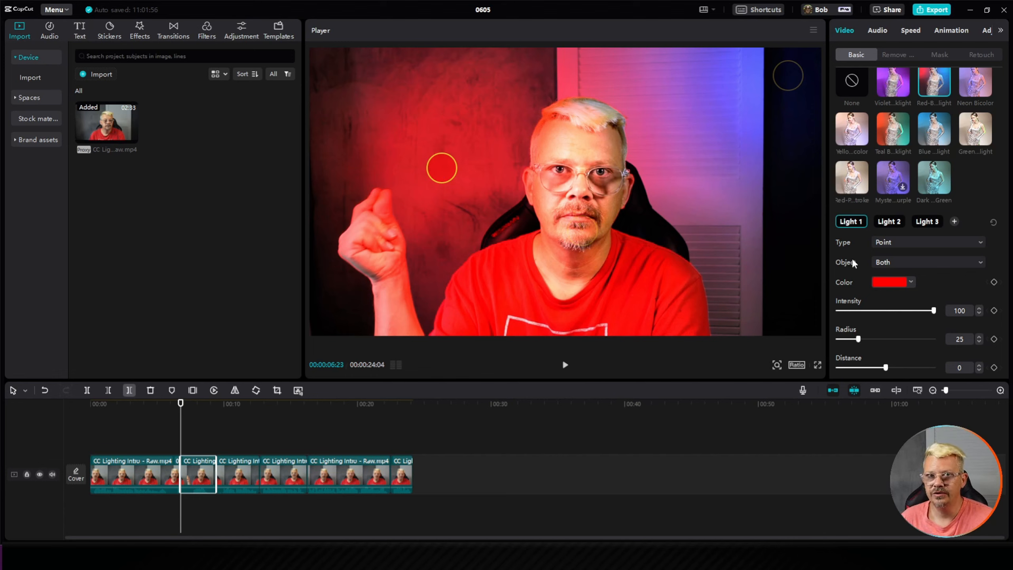
left_click(915, 259)
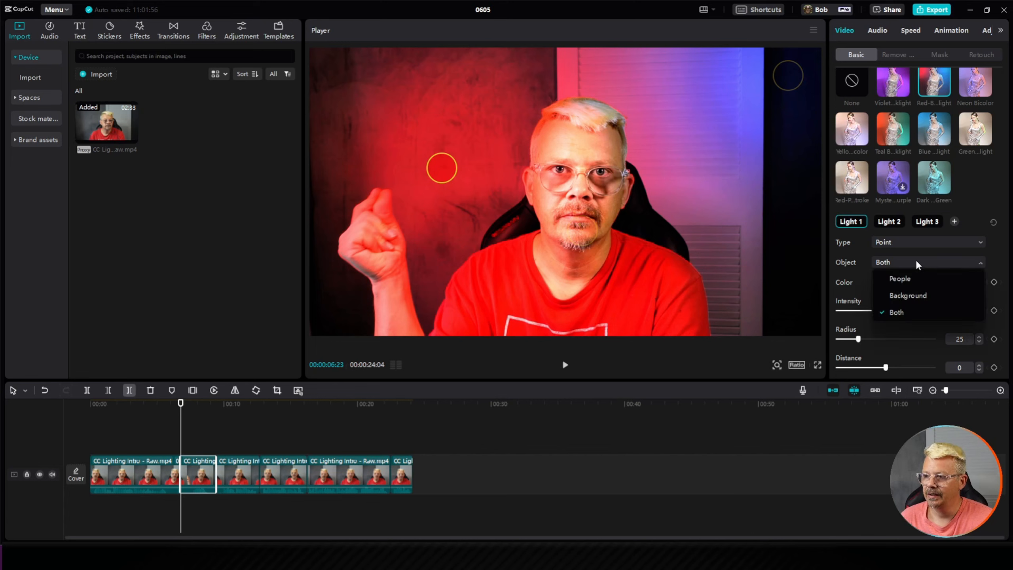
left_click(913, 274)
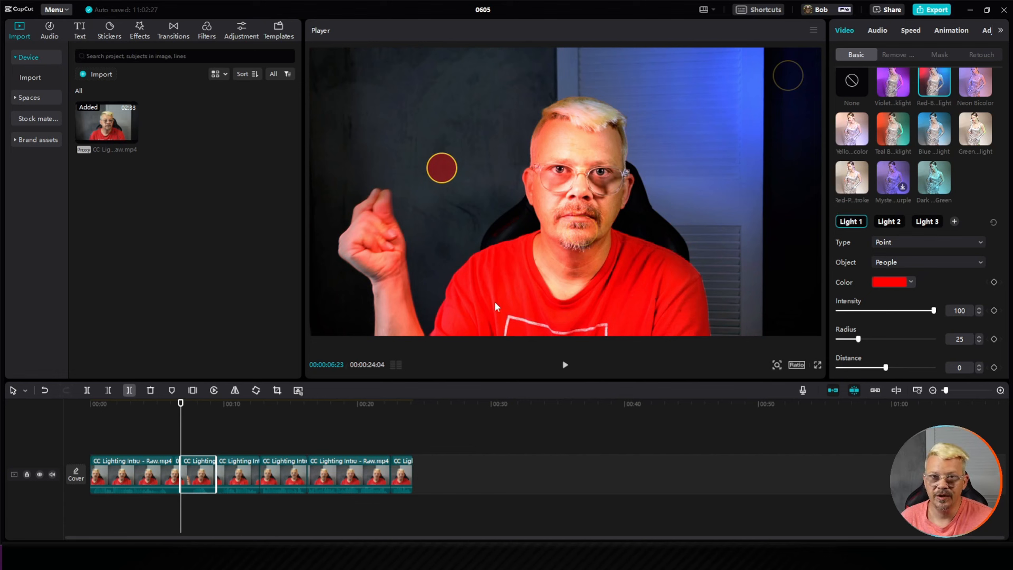
left_click(897, 259)
left_click(898, 294)
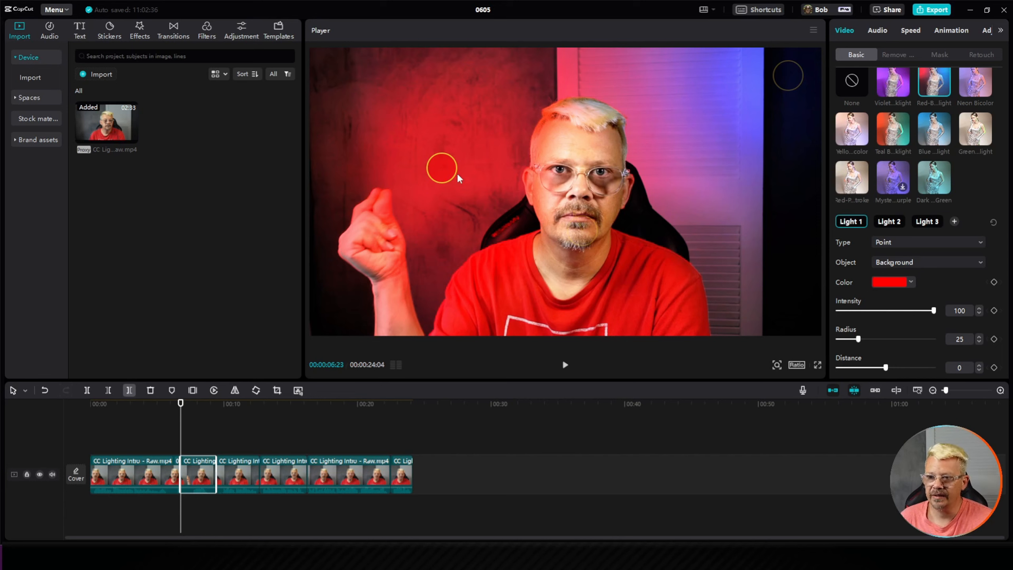
left_click_drag(444, 168, 422, 142)
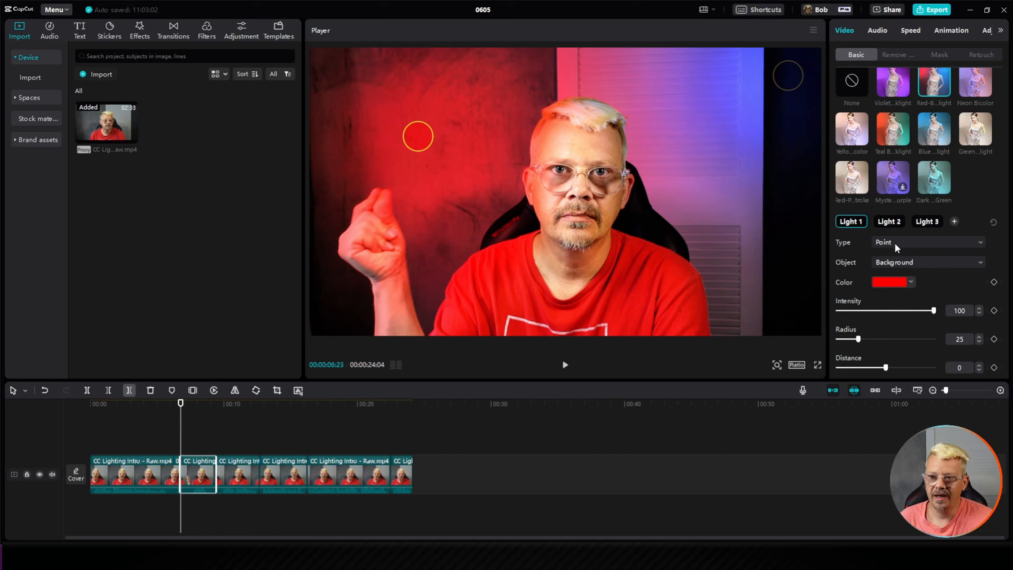
Step: Try out the hue selection for Light 1's color, leaving it at red FF0000
left_click(891, 280)
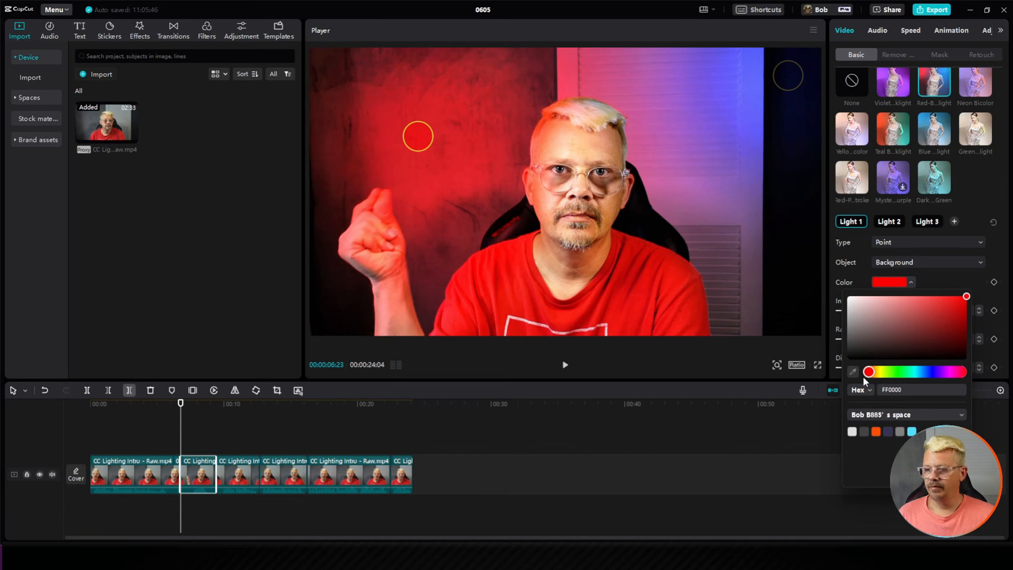
mouse_move(863, 375)
left_mouse_down()
mouse_move(920, 379)
mouse_move(849, 369)
left_mouse_up()
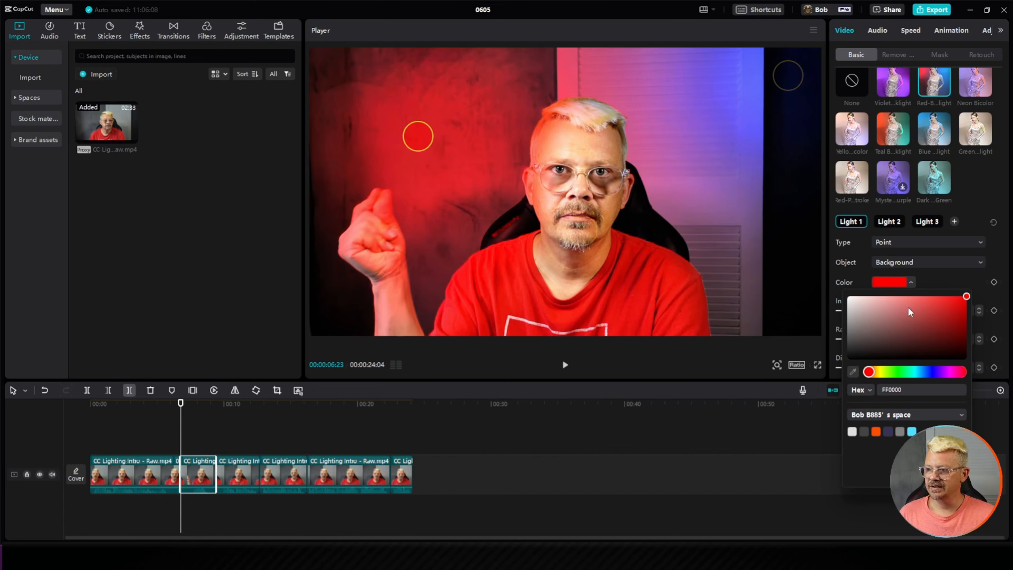
left_click(936, 281)
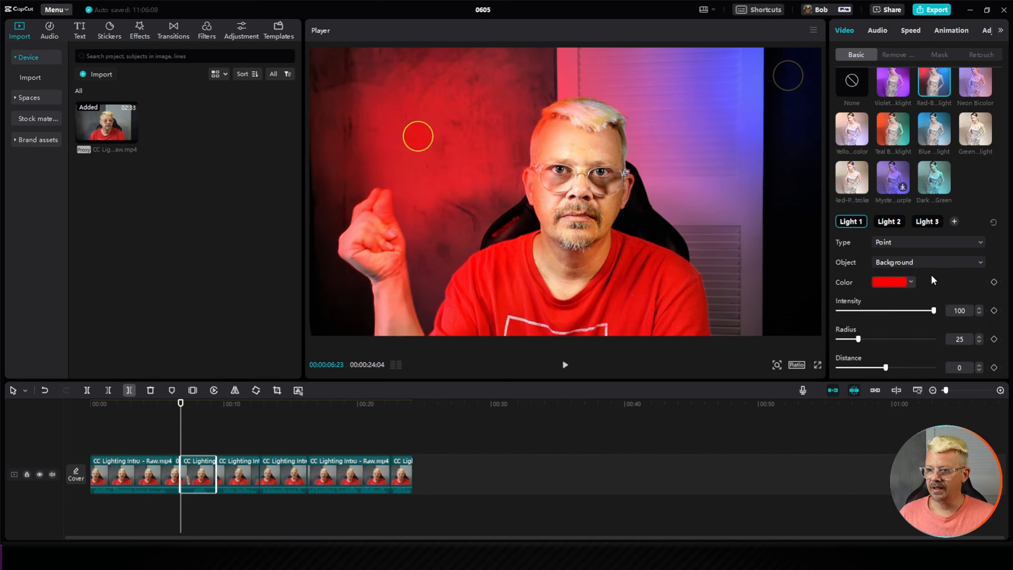
Step: Lower Light 1's intensity to 0 to compare the look, and set it to 50
left_click(934, 310)
left_click_drag(935, 311, 802, 317)
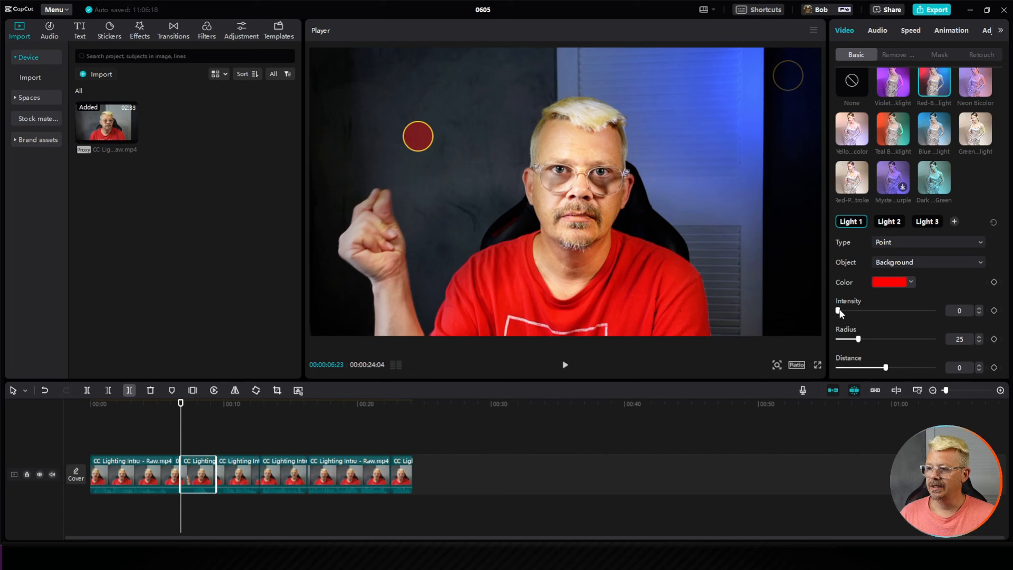
left_click_drag(846, 312, 888, 312)
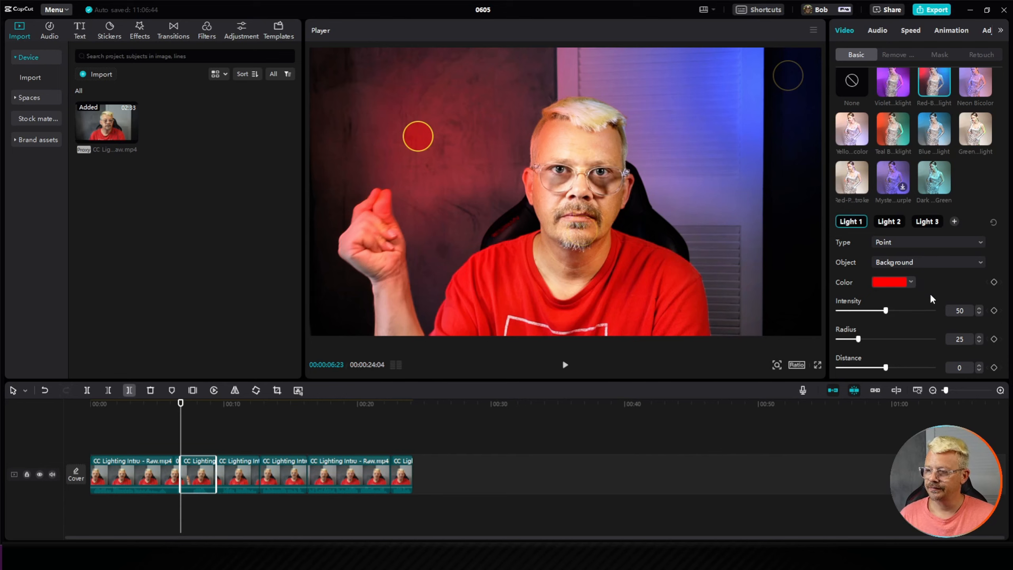
Step: Compare Light 1's radius at several values, including 59, and raise it to 100
scroll(917, 288, "down", 2)
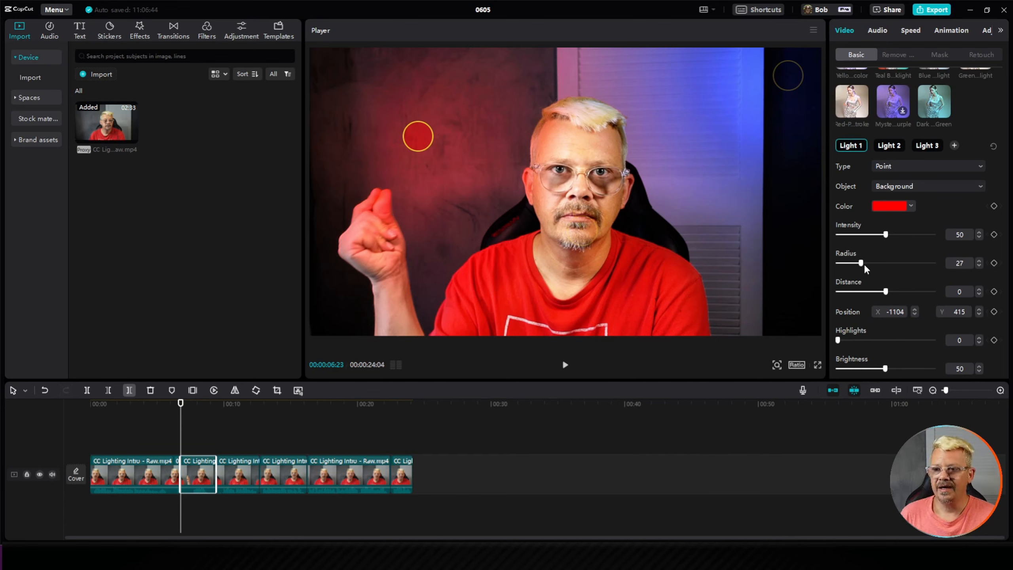
left_click_drag(863, 263, 914, 272)
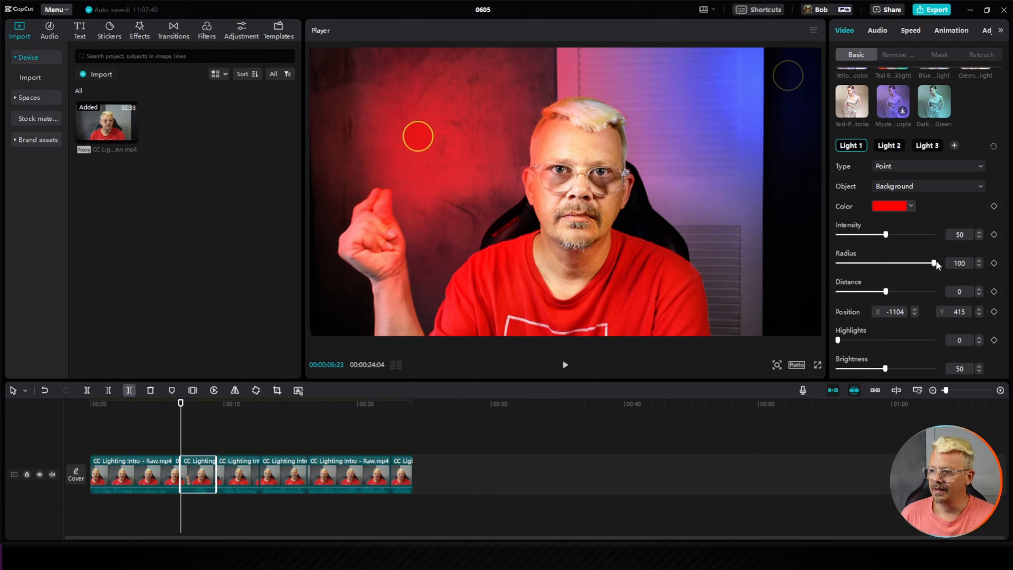
left_click_drag(934, 266, 887, 263)
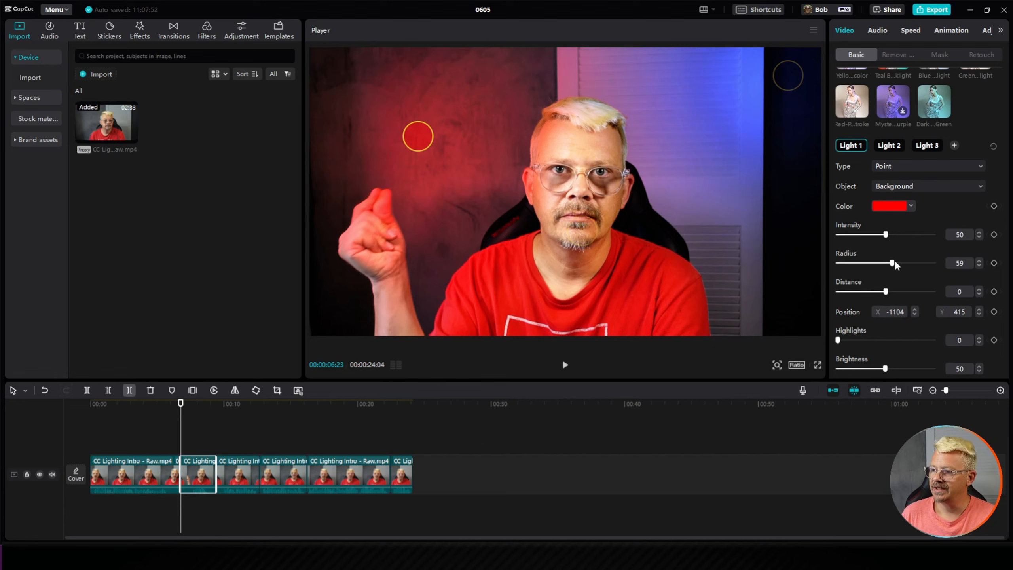
left_click_drag(893, 263, 921, 263)
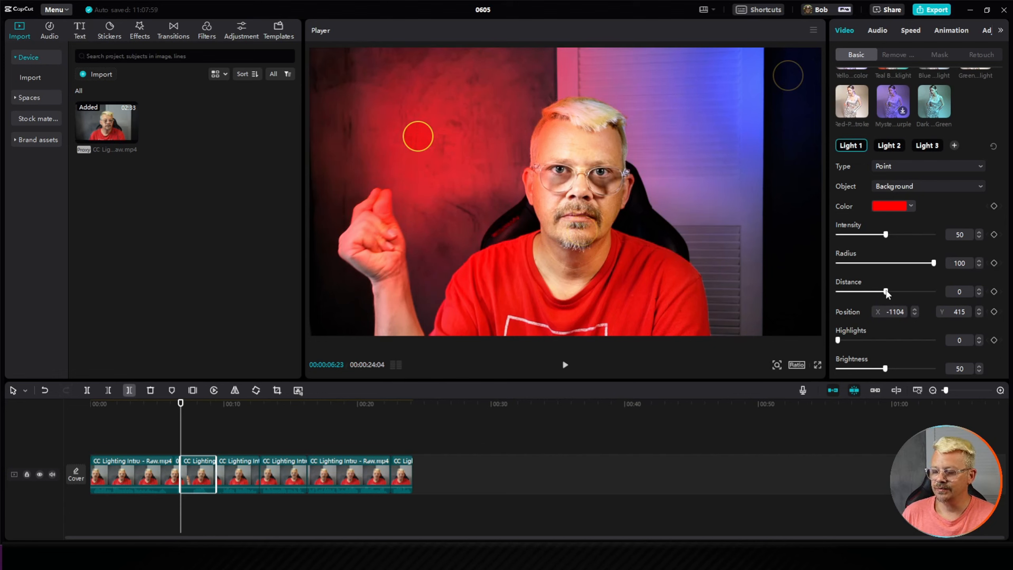
Step: Compare Light 1's distance at 100 and -100, and return it to 0
left_click_drag(886, 292, 924, 291)
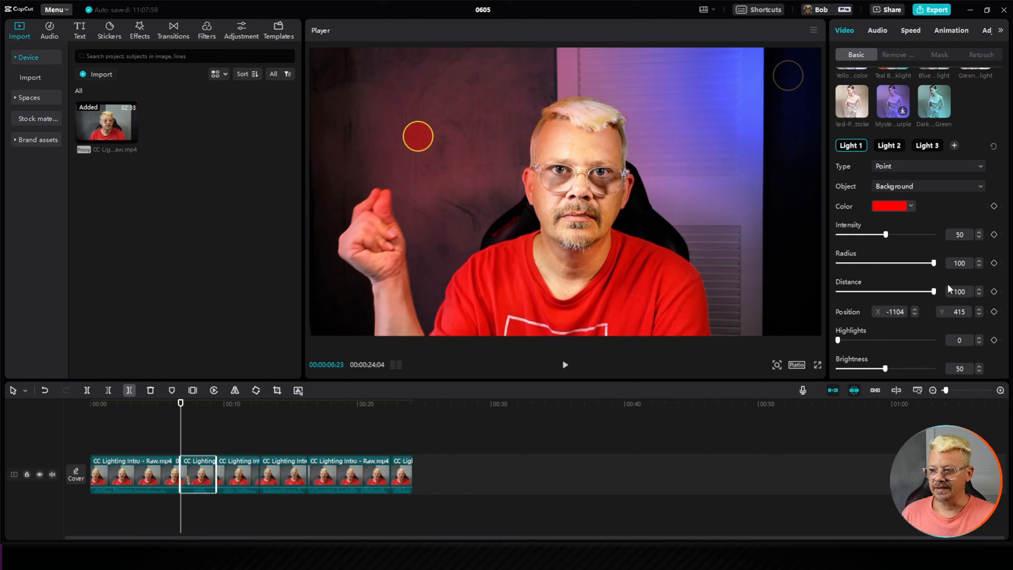
left_click_drag(933, 291, 836, 295)
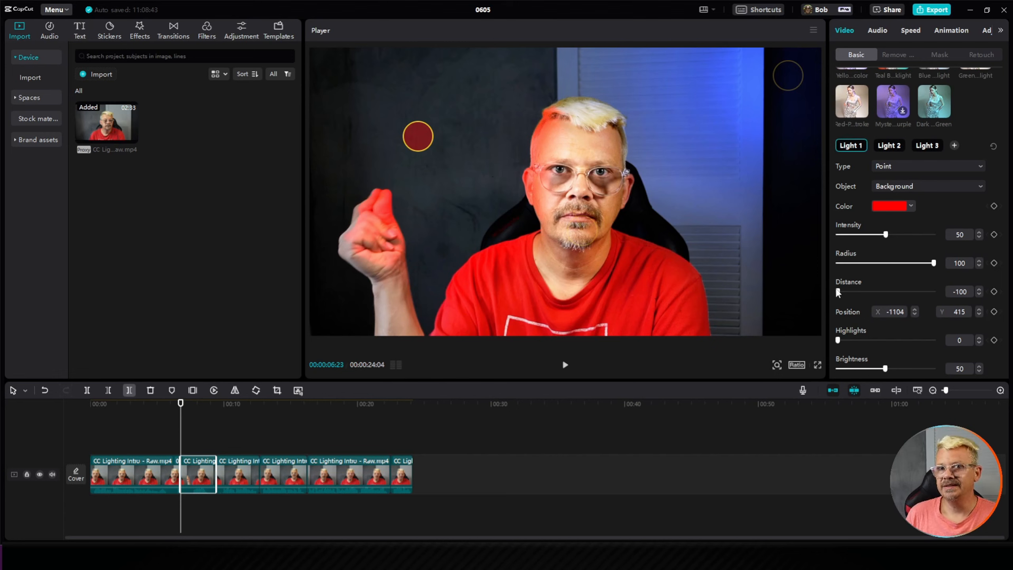
left_click_drag(838, 293, 885, 294)
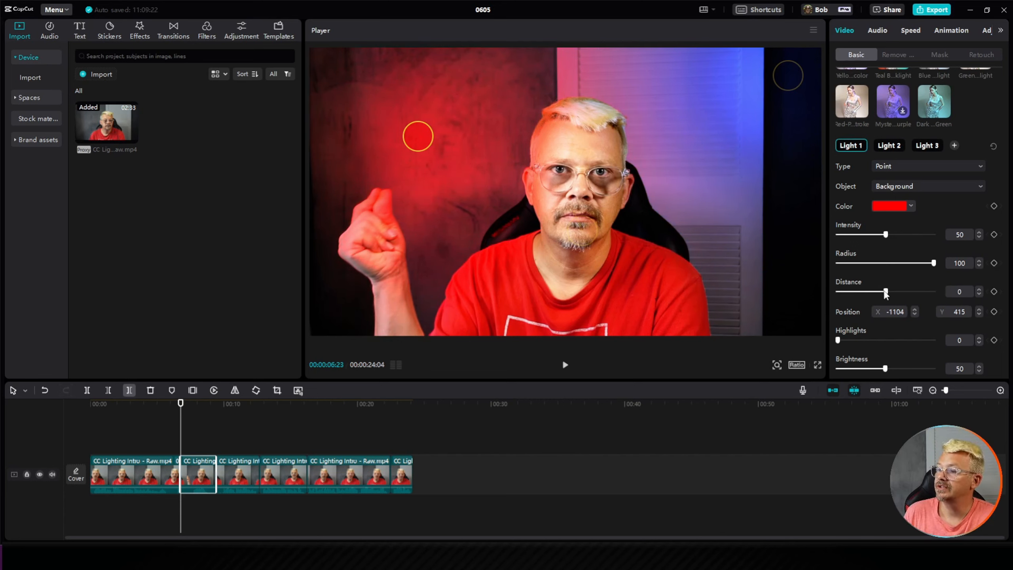
Step: Set Light 1's radius to 50 and move the light higher on the wall to about X -1013, Y 621
left_click_drag(935, 264, 883, 269)
left_click_drag(428, 142, 441, 115)
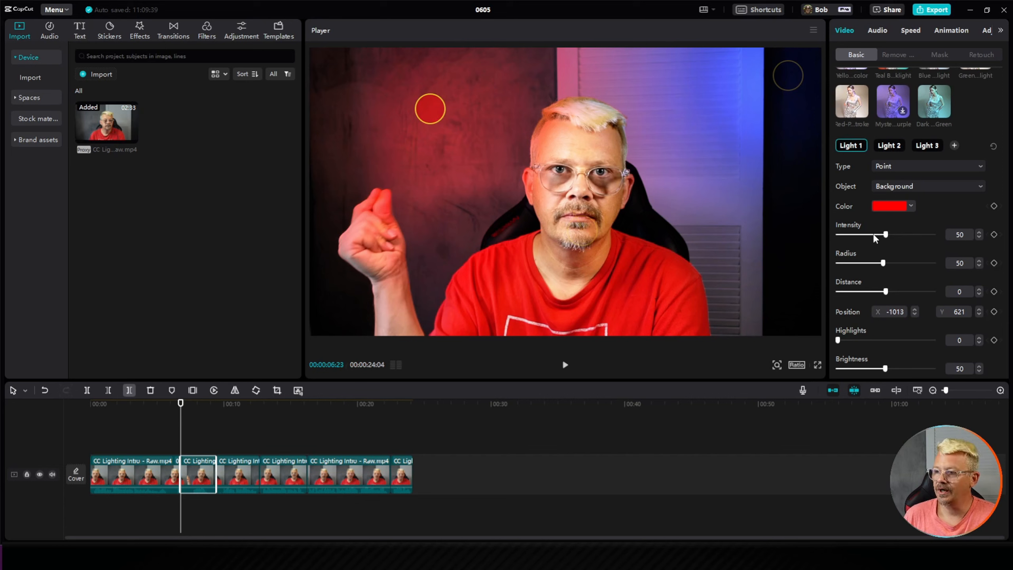
left_click_drag(882, 263, 869, 294)
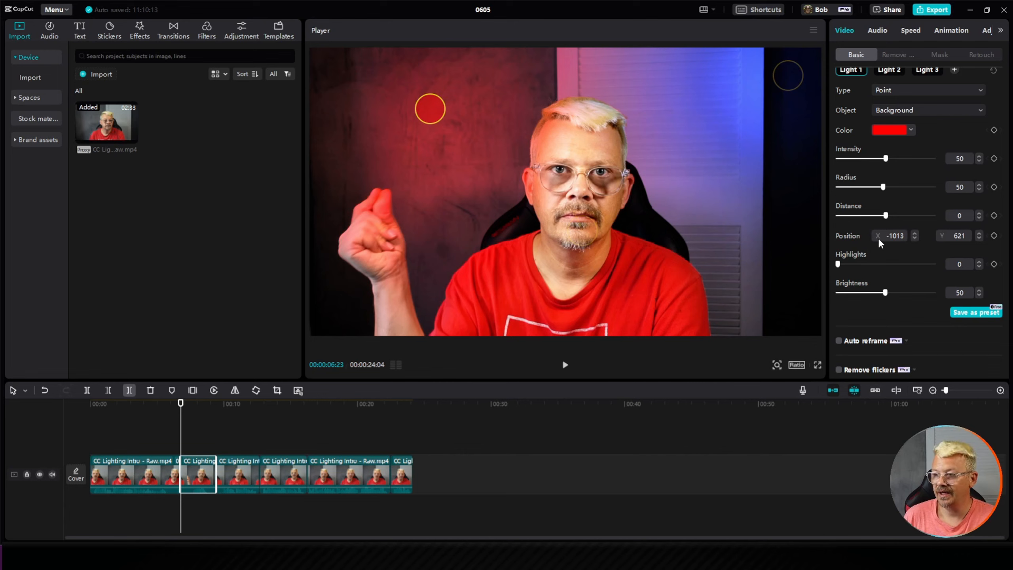
Step: Nudge Light 1's X position up in small increments to about -987, and move the light beside the raised hand at about X -1046, Y -75
left_click(914, 234)
left_click(915, 233)
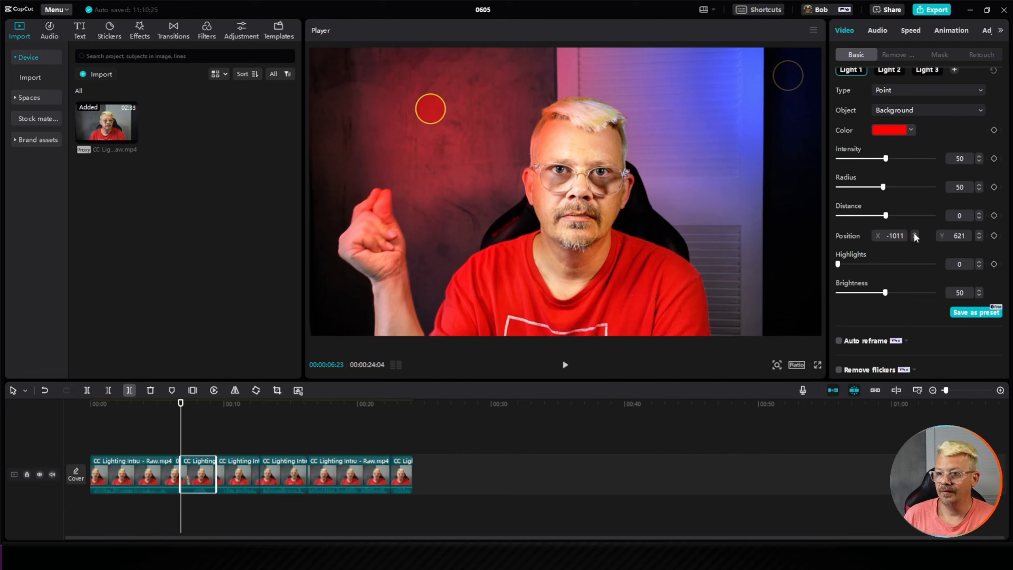
left_click(914, 234)
left_click(915, 233)
left_click(914, 233)
left_click(914, 234)
left_click(915, 233)
left_click(915, 234)
left_click(915, 233)
left_click(914, 233)
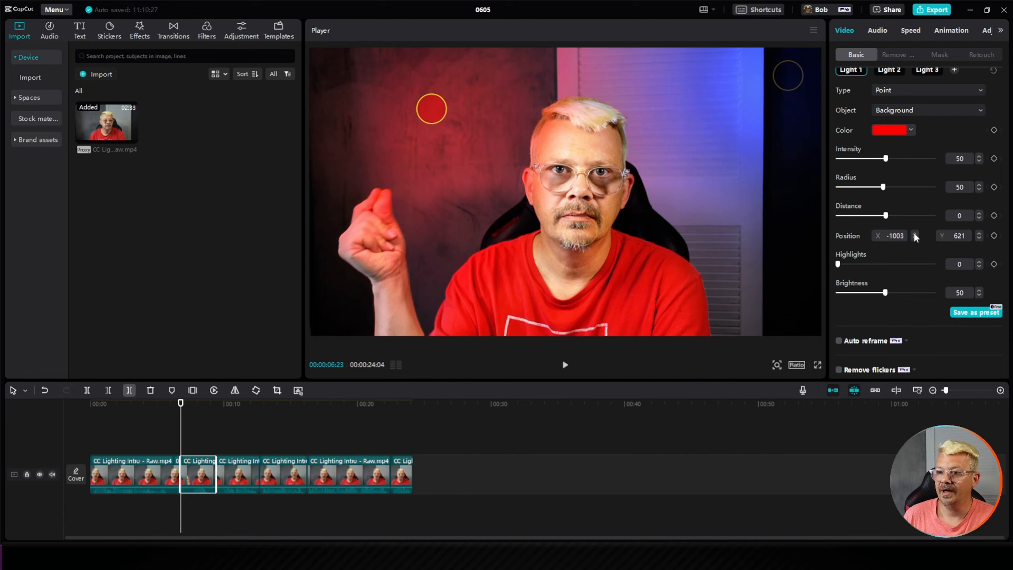
left_click(914, 234)
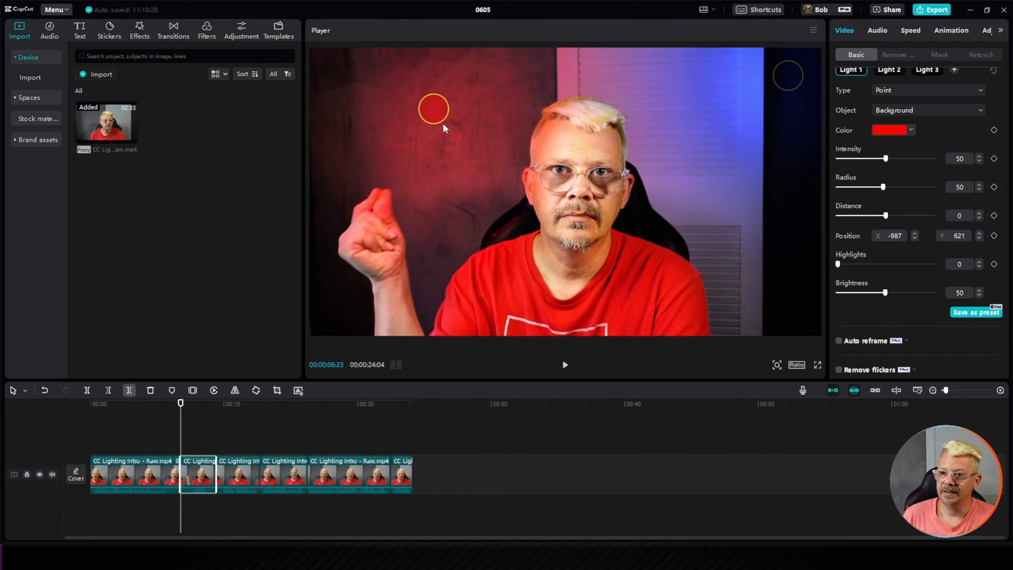
left_click_drag(430, 119, 426, 205)
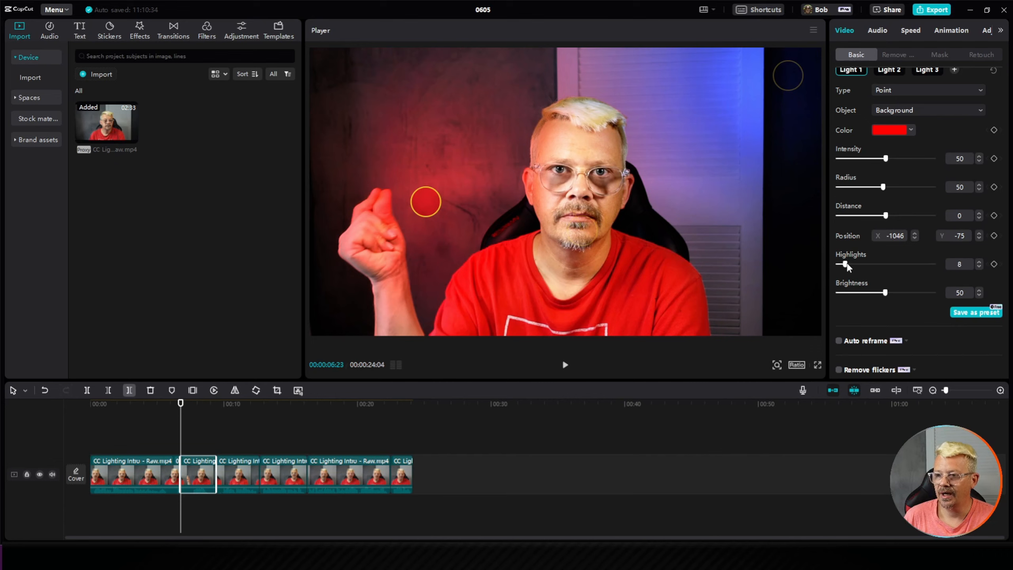
Step: Set Light 1's highlights to 9, and try brightness at 0 before returning it to 50
mouse_move(839, 266)
left_mouse_down()
mouse_move(929, 268)
mouse_move(808, 267)
mouse_move(943, 272)
mouse_move(812, 276)
mouse_move(915, 266)
mouse_move(847, 265)
left_mouse_up()
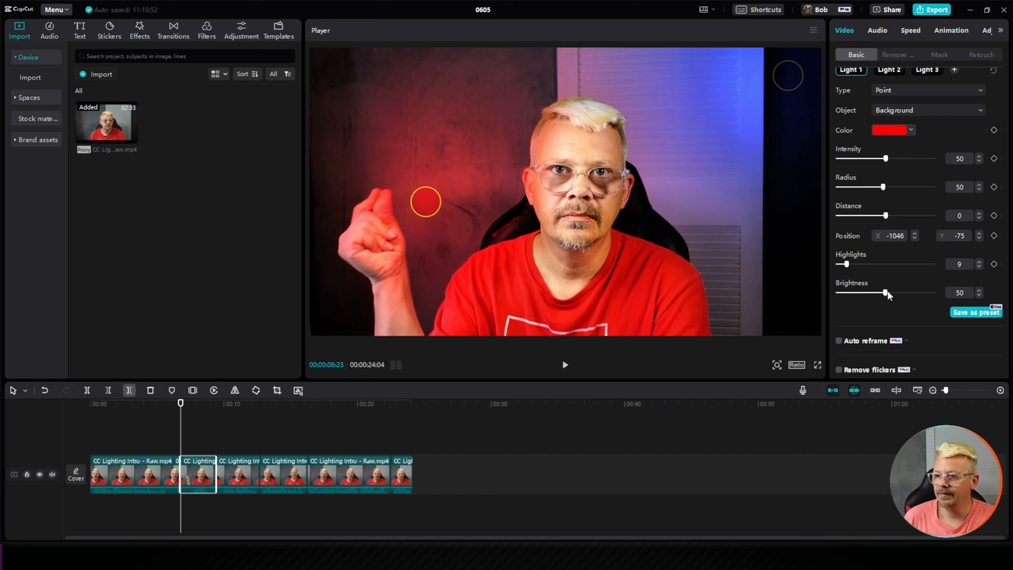
left_click_drag(886, 294, 818, 297)
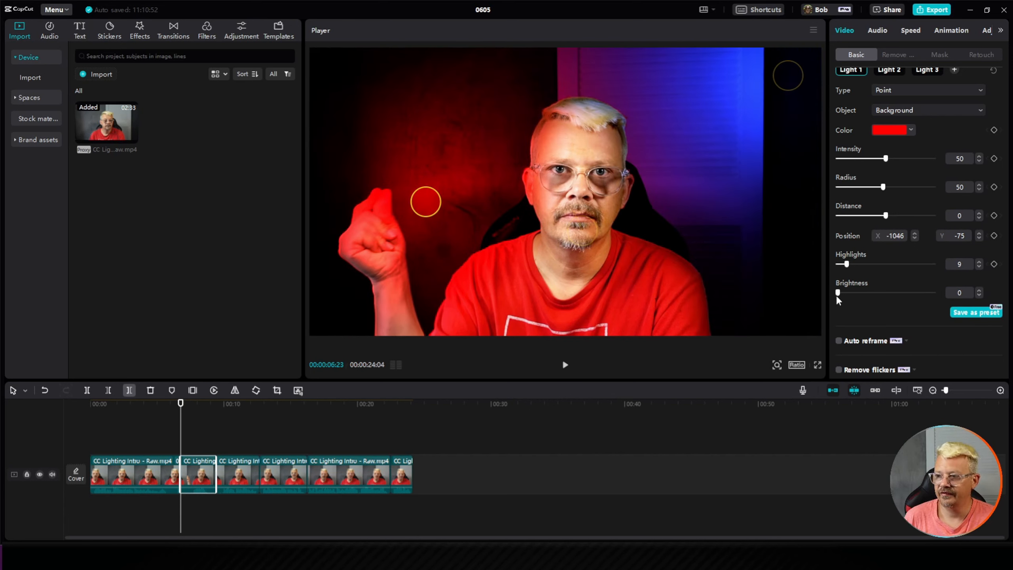
left_click_drag(836, 294, 885, 294)
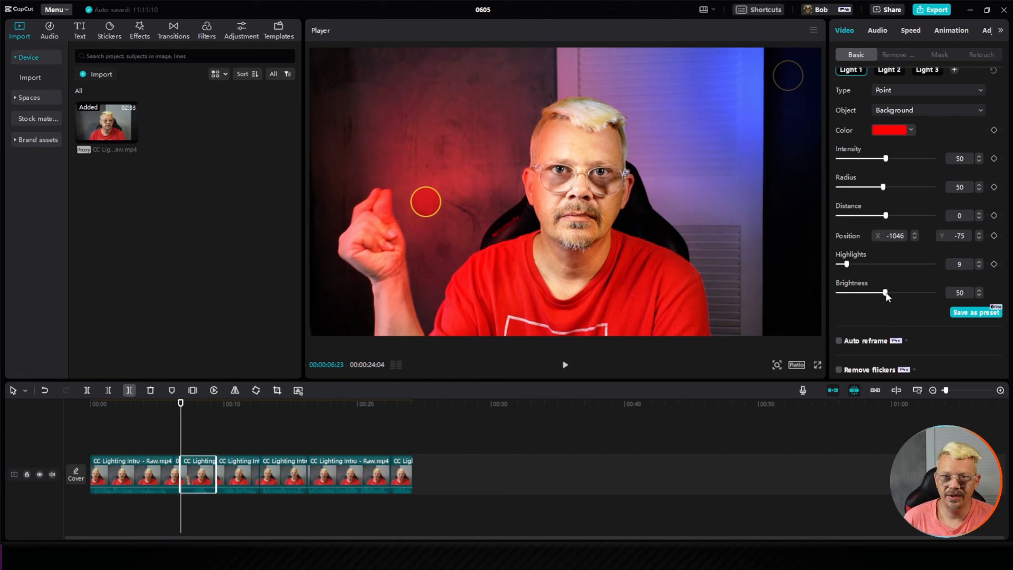
Step: Try the Directional type on Light 2 with its intensity and radius both raised to 100
scroll(885, 295, "up", 1)
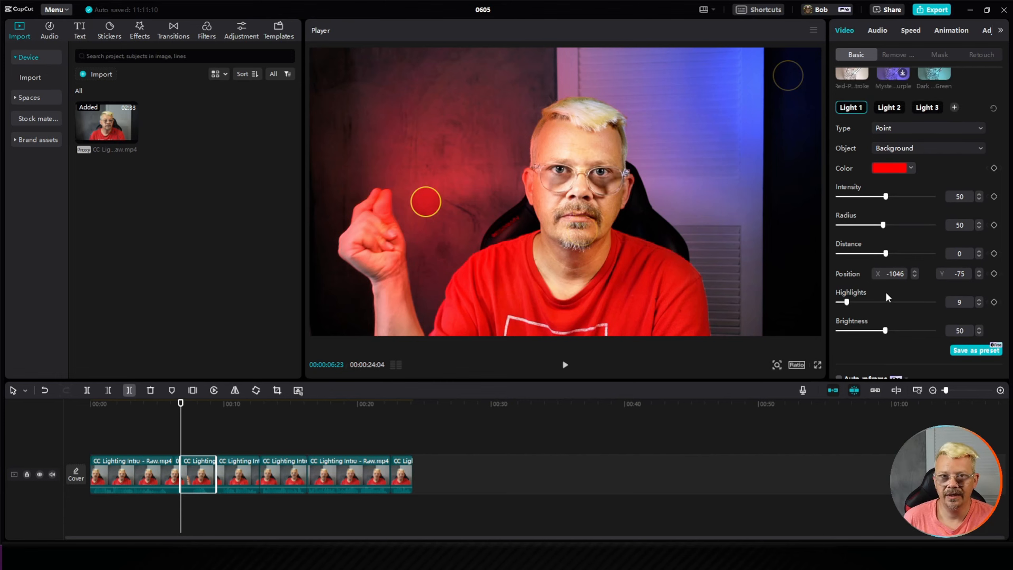
scroll(885, 296, "up", 1)
scroll(877, 280, "up", 1)
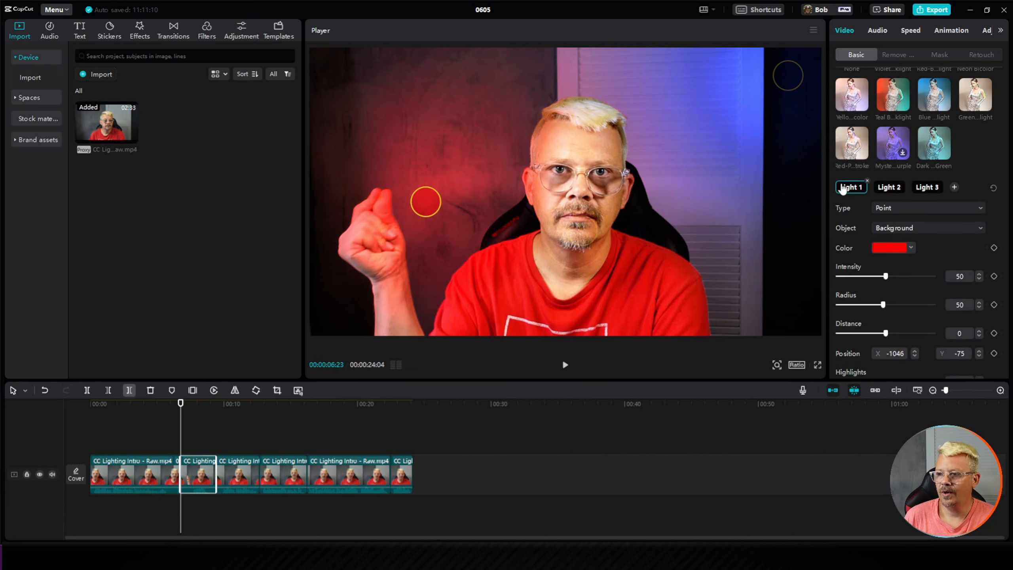
left_click(886, 191)
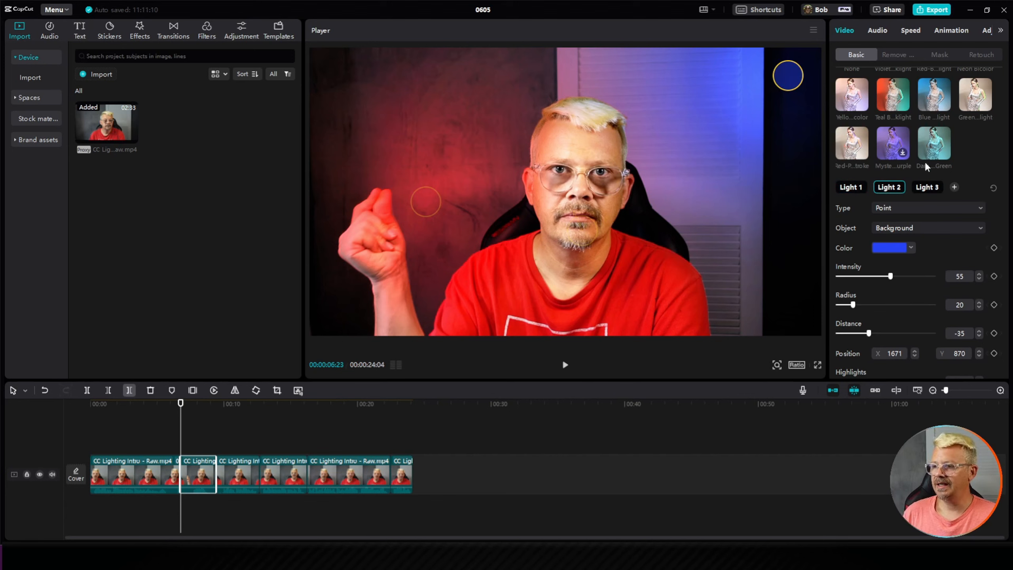
left_click(910, 204)
left_click(904, 242)
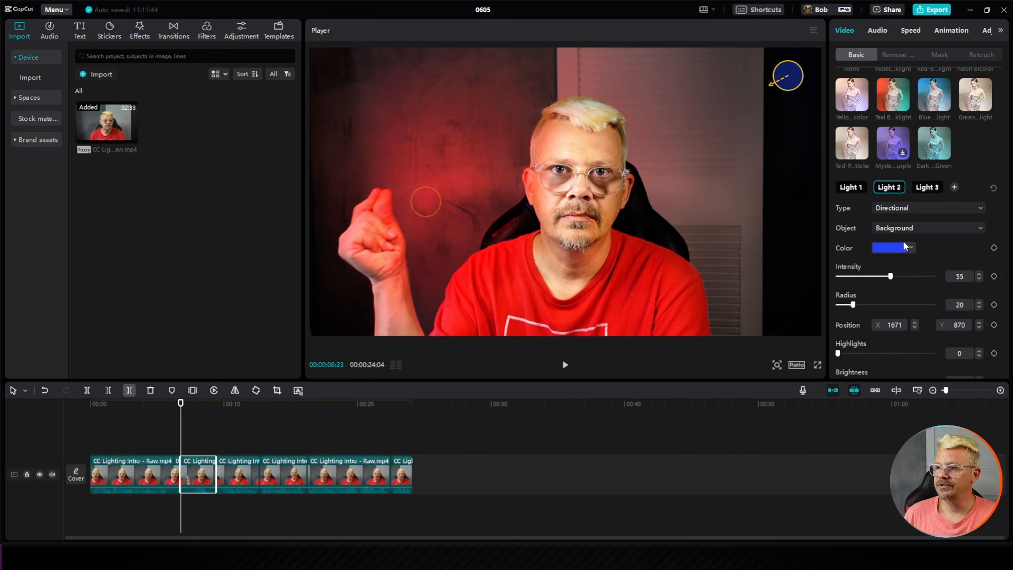
left_click_drag(890, 276, 920, 277)
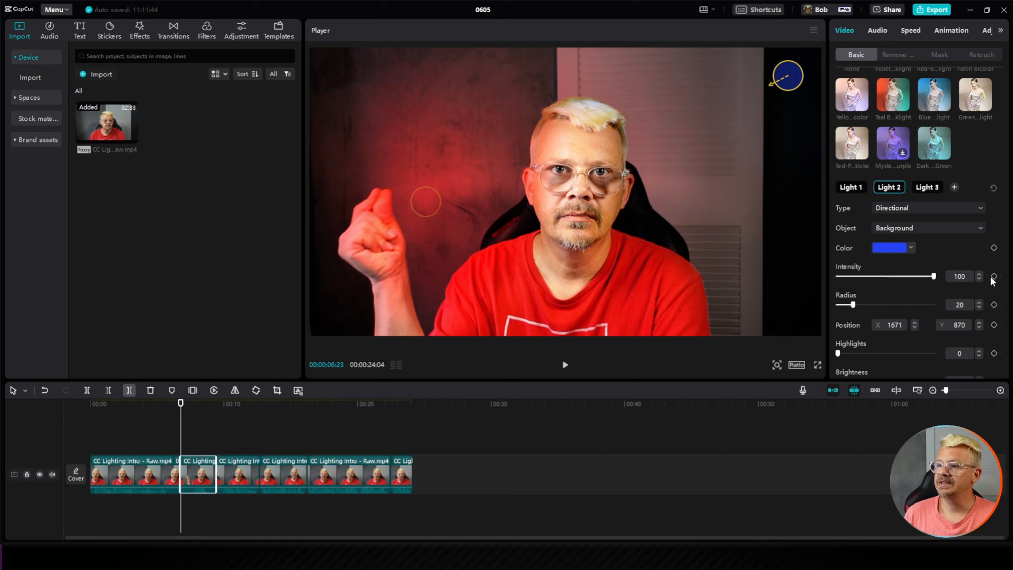
left_click_drag(853, 305, 942, 305)
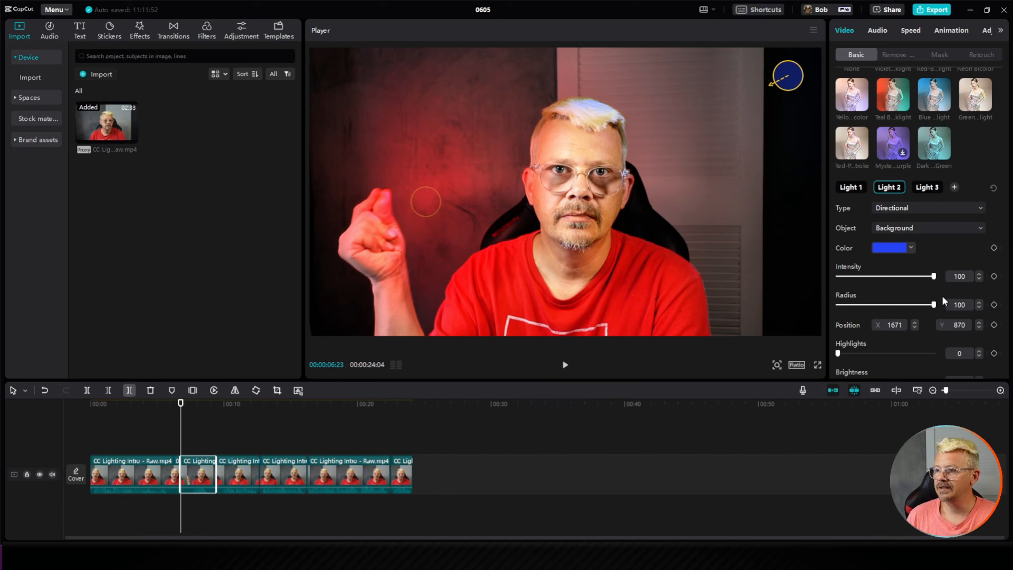
Step: Set Light 2's type back to Point and keep its intensity and radius at 100
left_click(924, 206)
left_click(909, 228)
left_click_drag(934, 279, 878, 277)
mouse_move(933, 304)
left_mouse_down()
mouse_move(898, 303)
mouse_move(932, 297)
left_mouse_up()
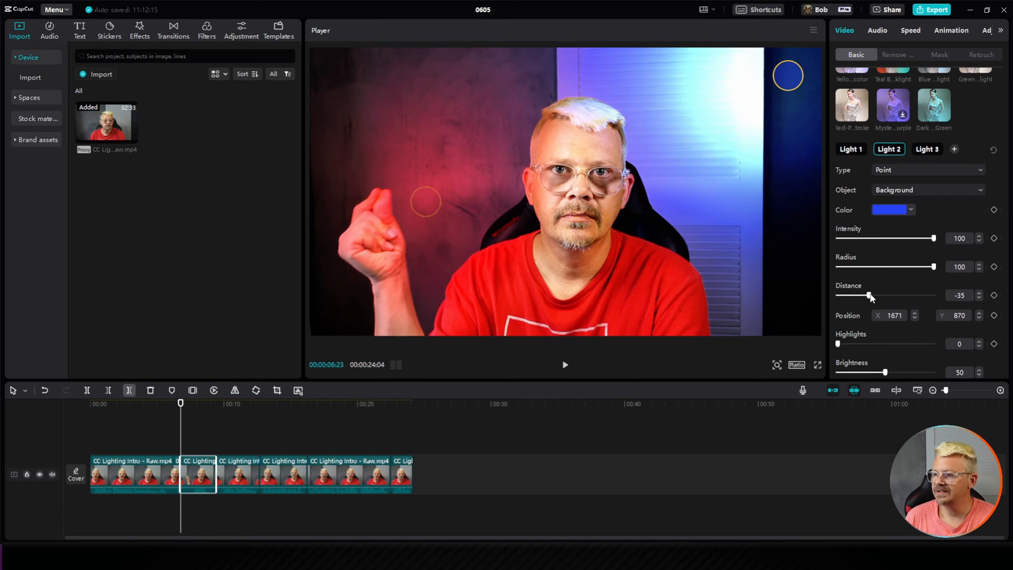
Step: Compare Light 2's distance at 49 and -73, and set it to 38
left_click_drag(869, 295, 912, 296)
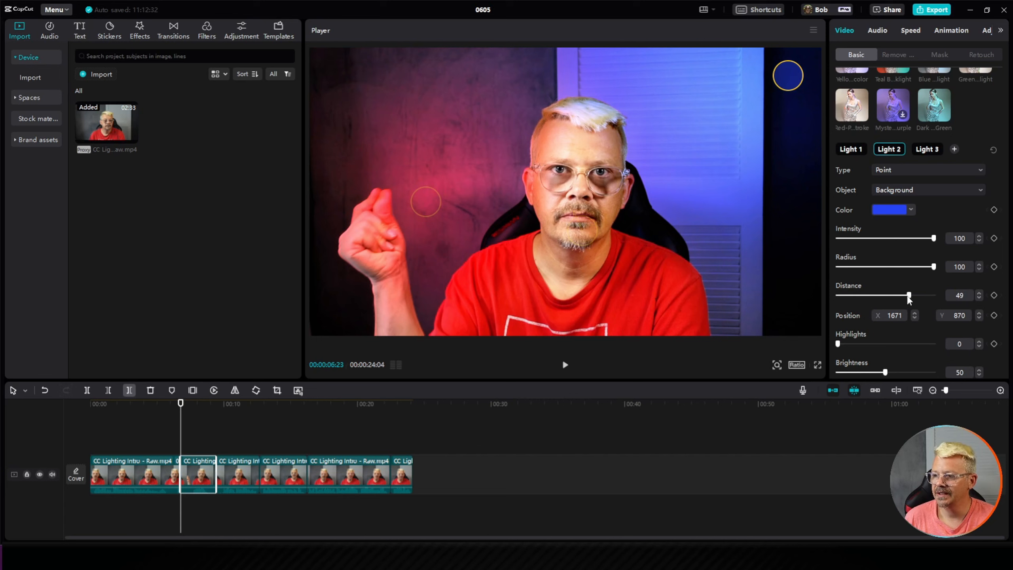
left_click_drag(909, 296, 850, 296)
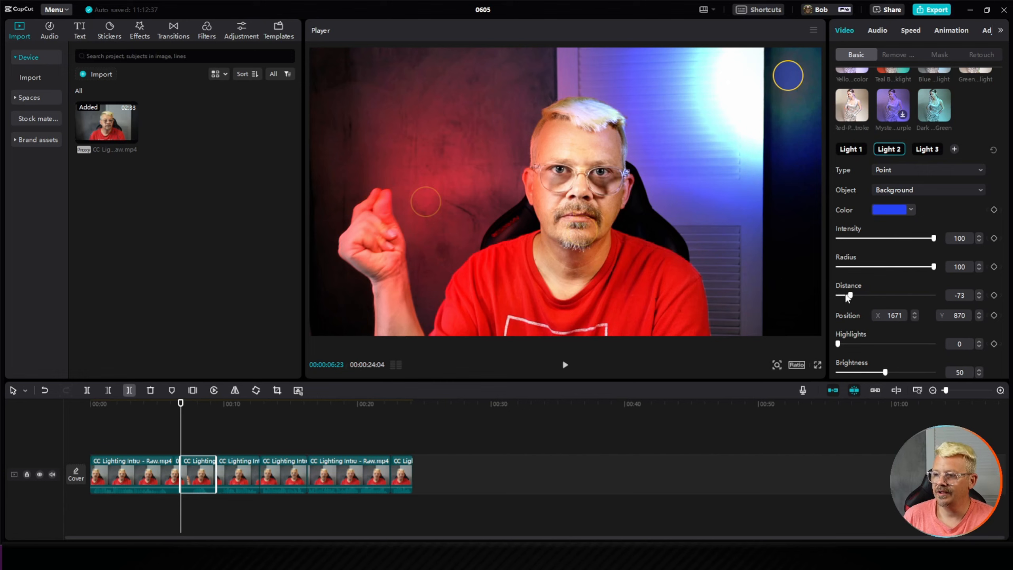
left_click_drag(850, 296, 905, 295)
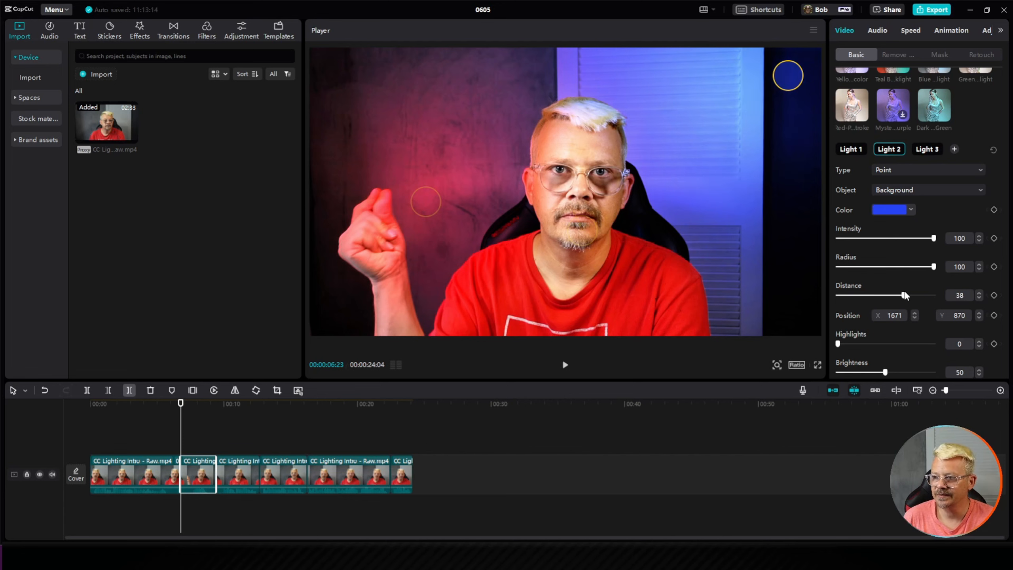
Step: Move the playhead to 00:00:08:12, where the hand is lowered, and reposition Light 1 low on the wall beside the shoulder
scroll(904, 296, "up", 5)
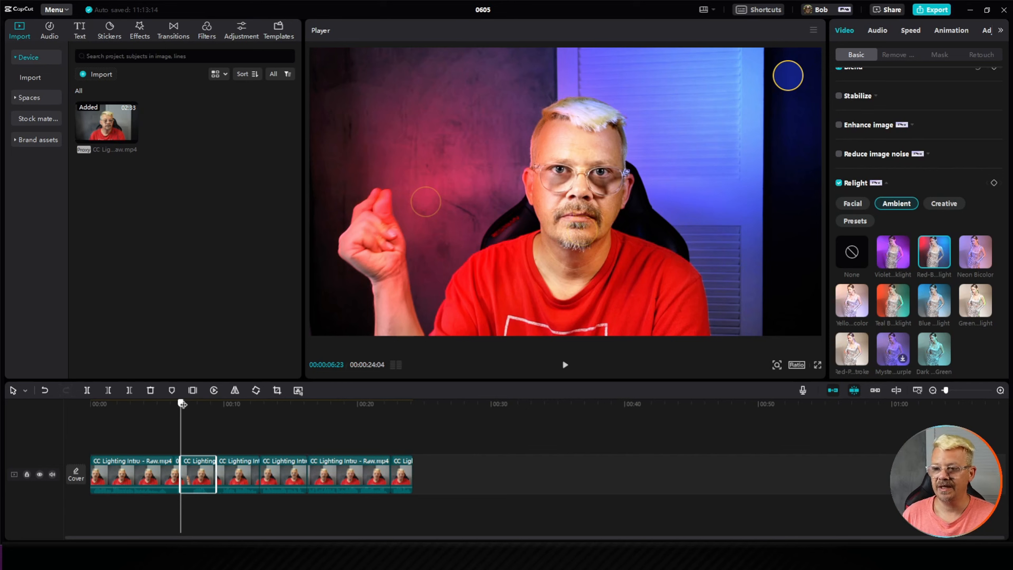
left_click_drag(183, 404, 203, 404)
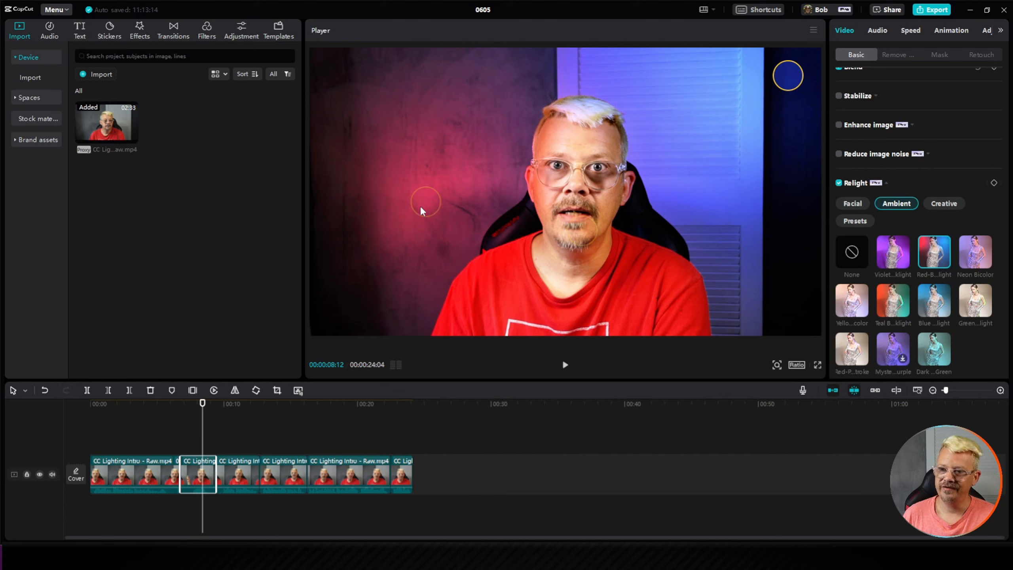
left_click(394, 265)
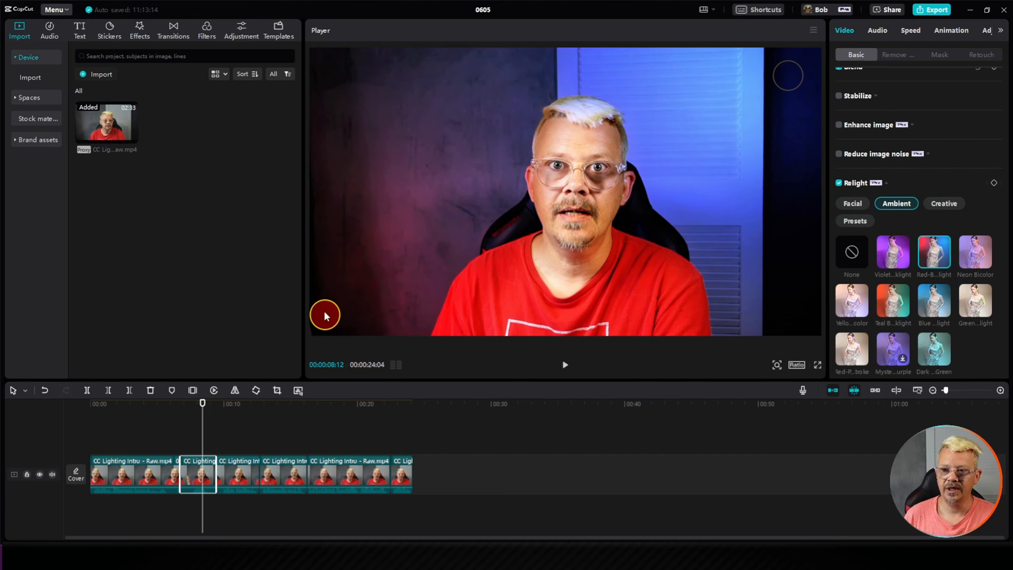
left_click(394, 269)
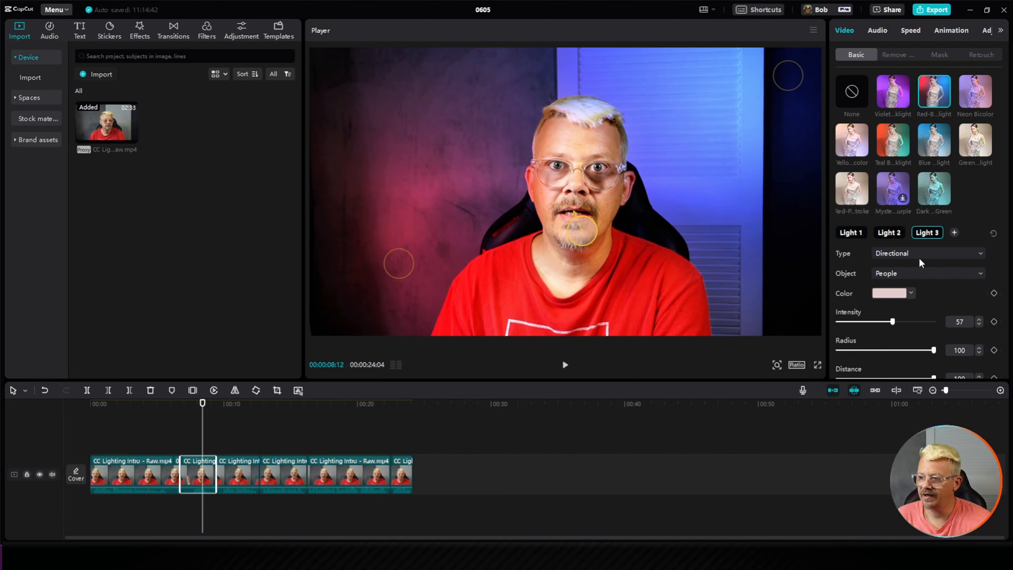
Step: Try red FF0000 and green 68FF00 as Light 3's color, and set it to a warm beige, EEDBBD
left_click(913, 292)
left_click_drag(863, 313, 984, 301)
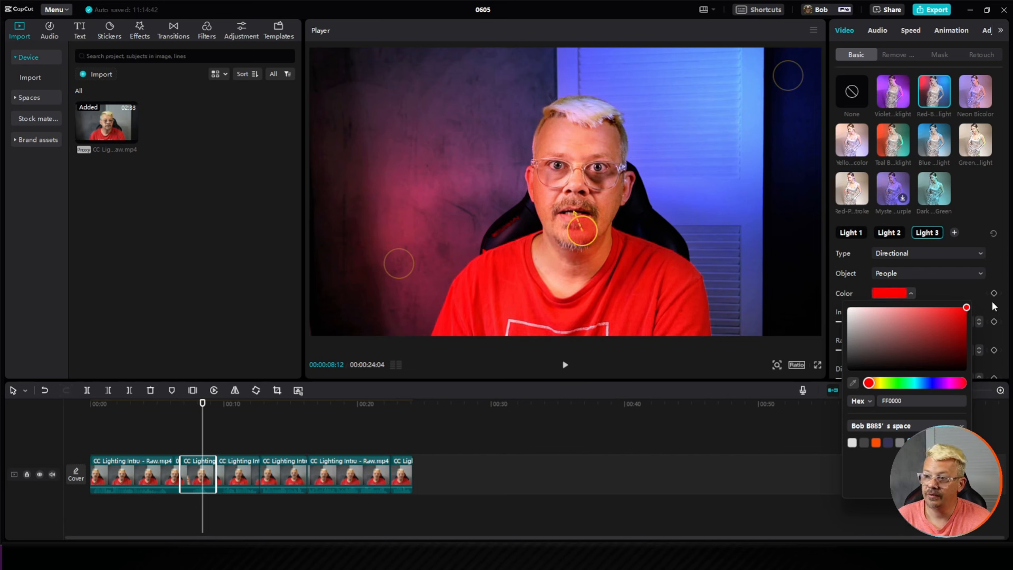
left_click_drag(869, 383, 897, 383)
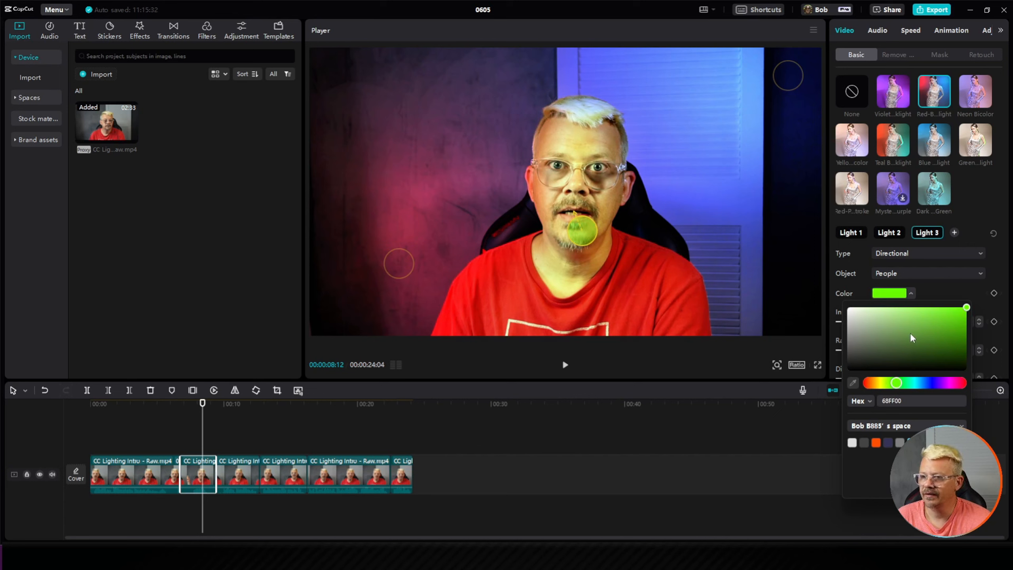
left_click_drag(911, 338, 858, 308)
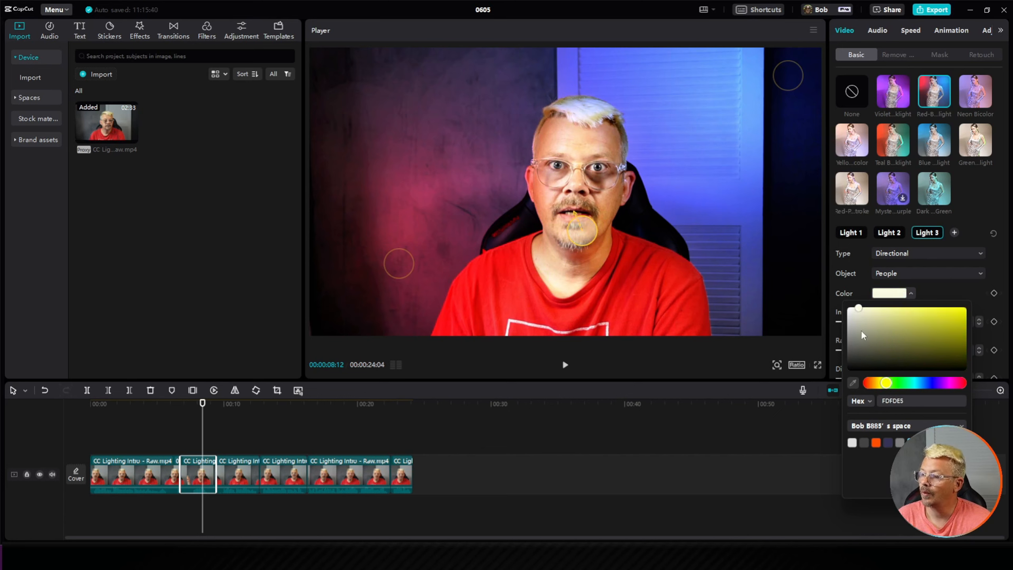
left_click(882, 383)
mouse_move(883, 382)
left_mouse_down()
mouse_move(871, 383)
mouse_move(881, 384)
left_mouse_up()
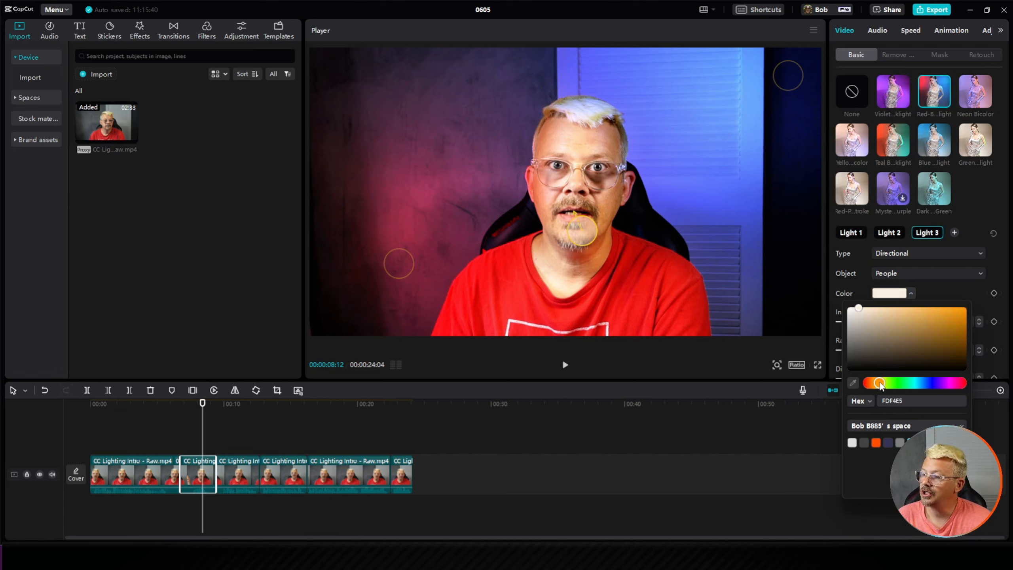
mouse_move(859, 307)
left_mouse_down()
mouse_move(869, 324)
mouse_move(885, 314)
mouse_move(864, 309)
mouse_move(874, 312)
left_mouse_up()
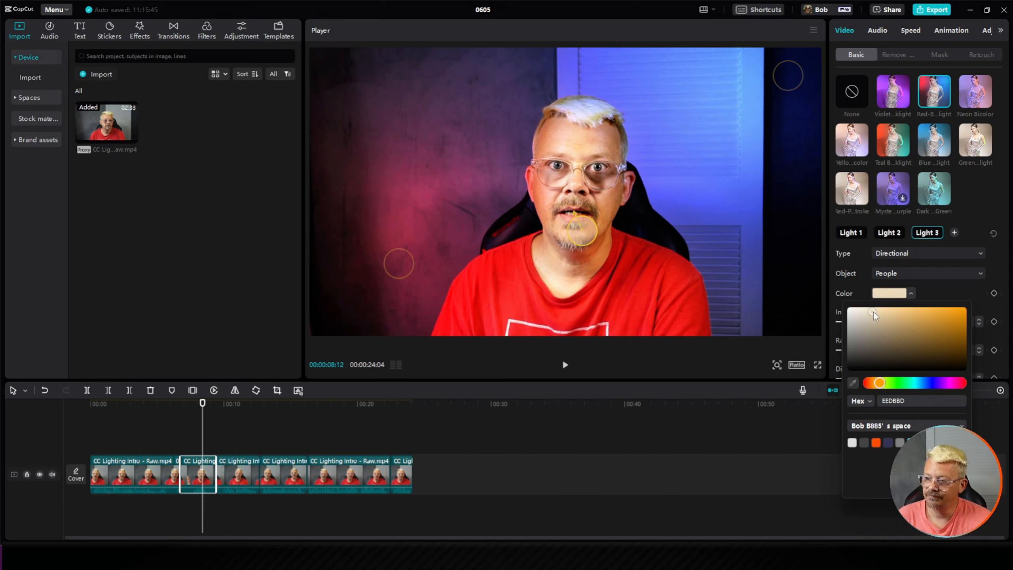
Step: Try Light 3 below the chin, above the head and beside the face, and place it over the shoulder by the chair
left_click(939, 290)
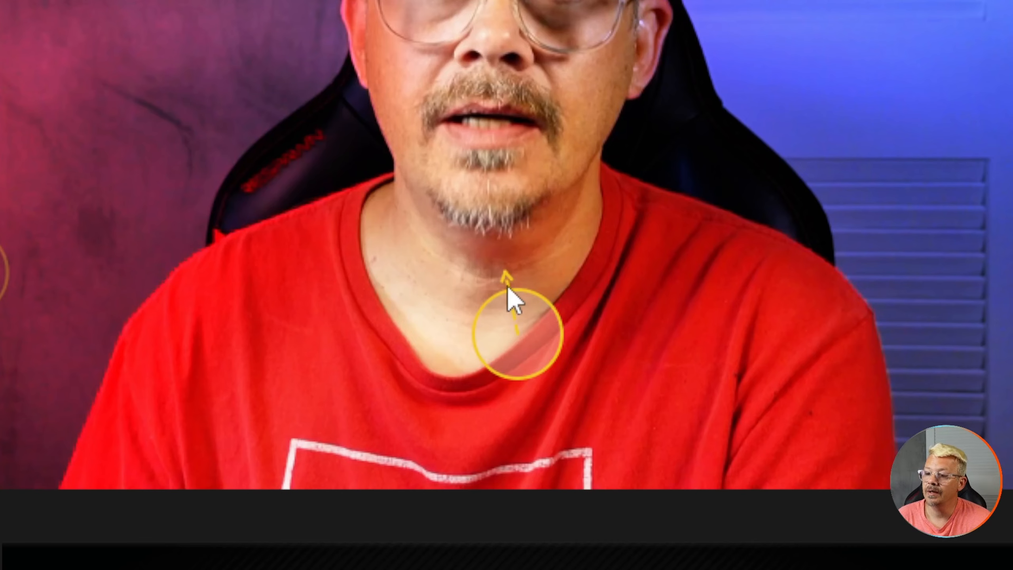
left_click_drag(536, 362, 268, 208)
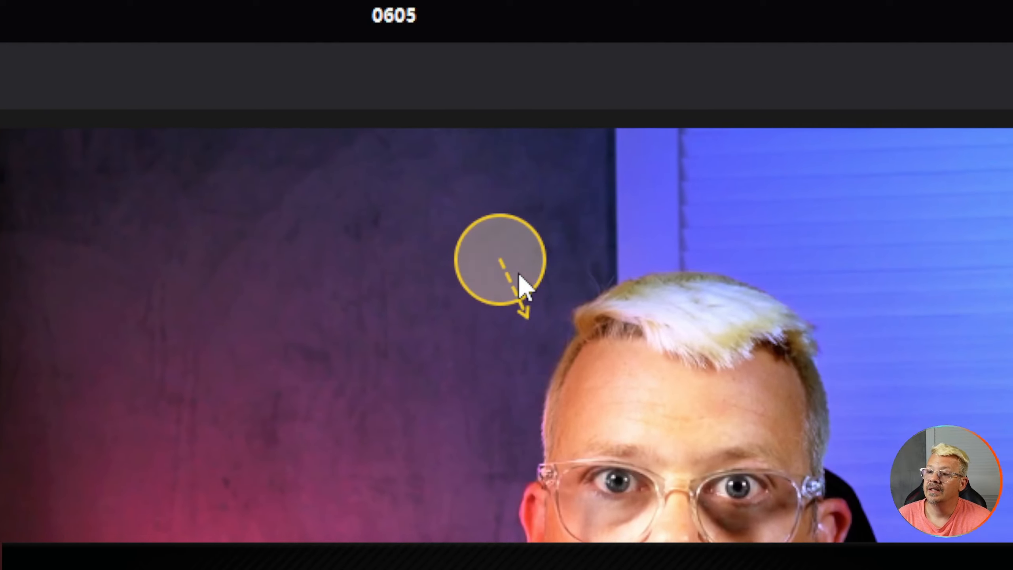
left_click_drag(520, 274, 585, 505)
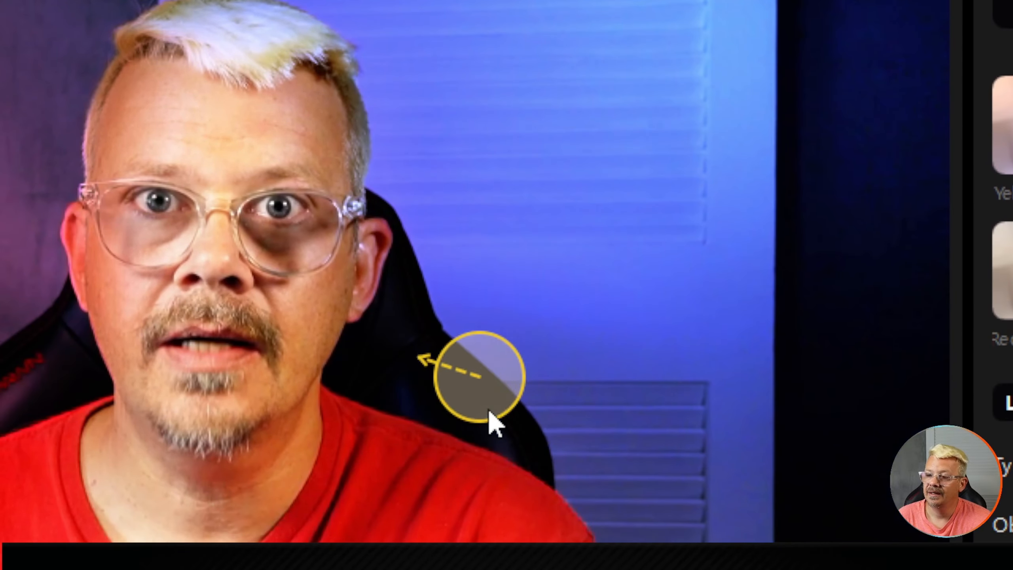
left_click_drag(490, 412, 704, 194)
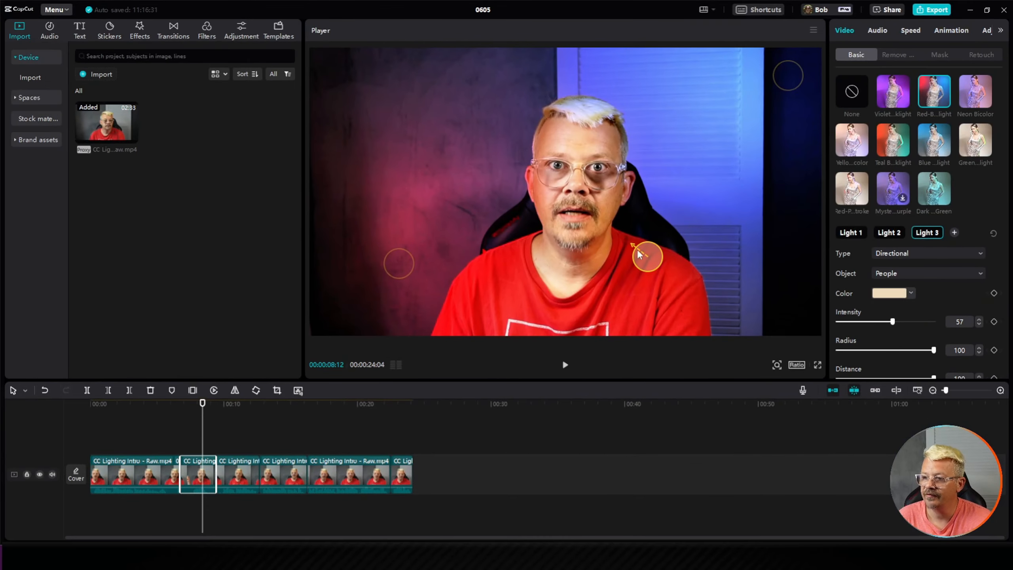
mouse_move(643, 260)
left_mouse_down()
mouse_move(634, 248)
mouse_move(635, 258)
left_mouse_up()
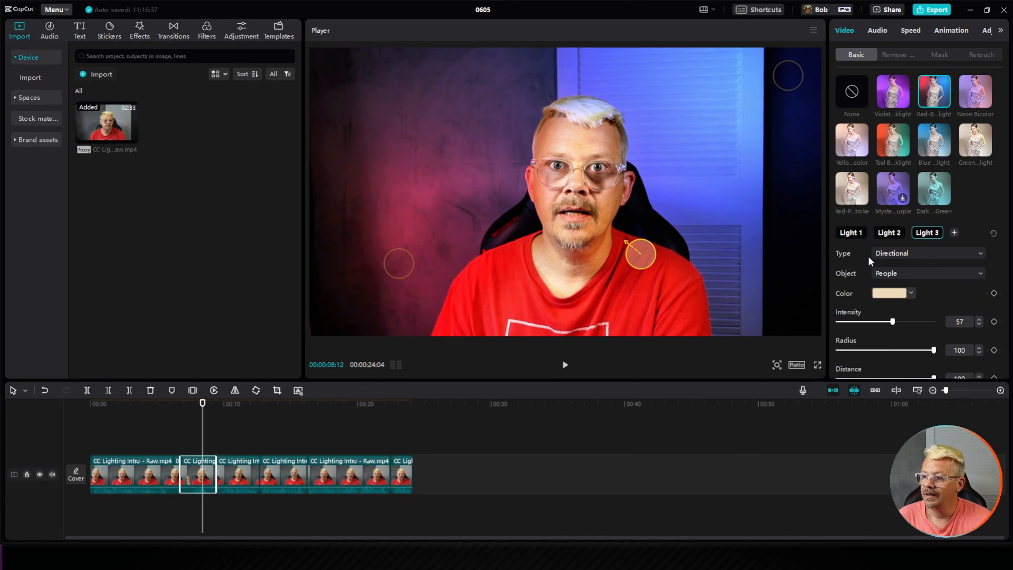
Step: Try Point as Light 3's type and set it back to Directional
left_click(905, 255)
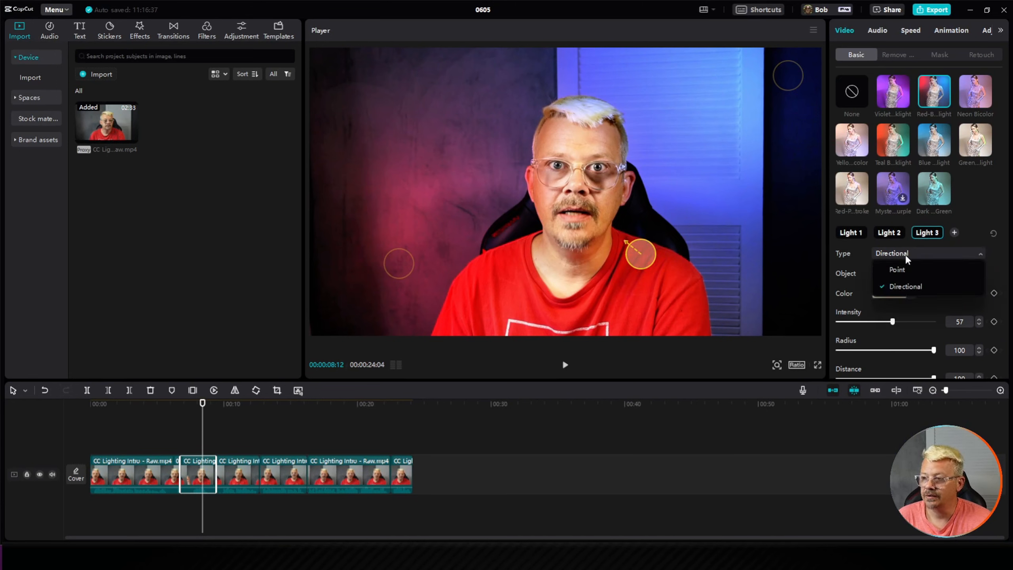
left_click(902, 266)
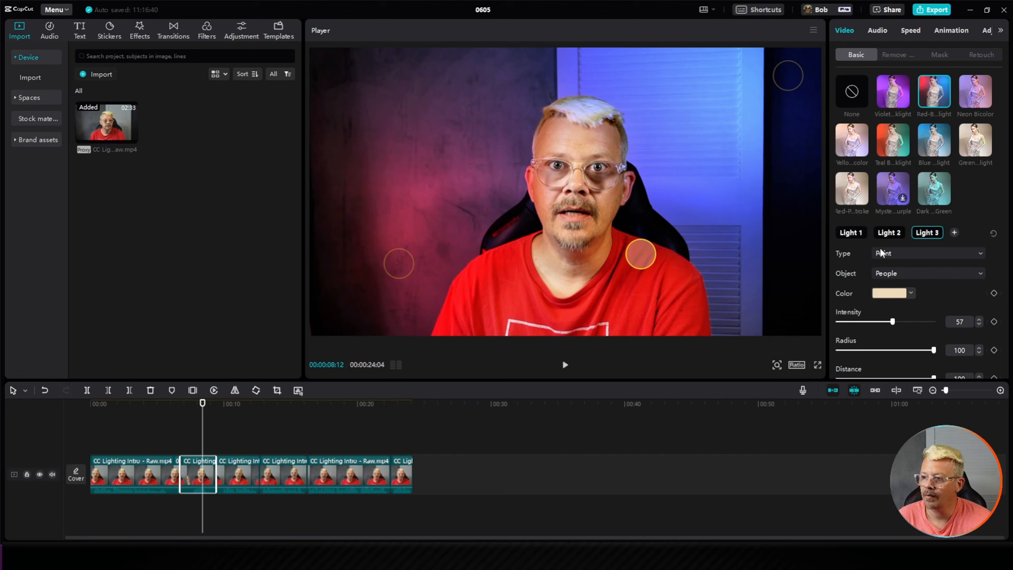
left_click(909, 250)
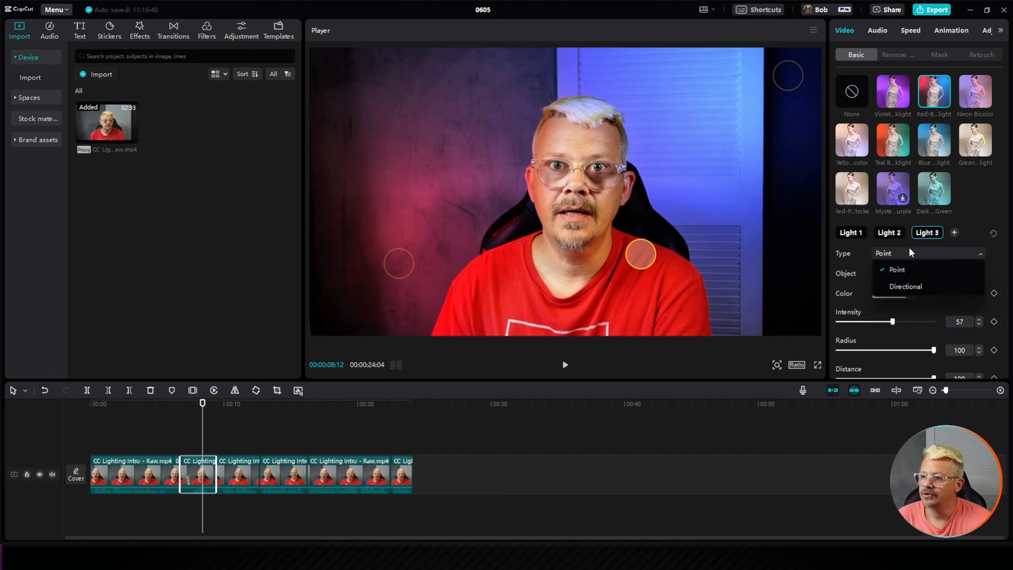
left_click(906, 284)
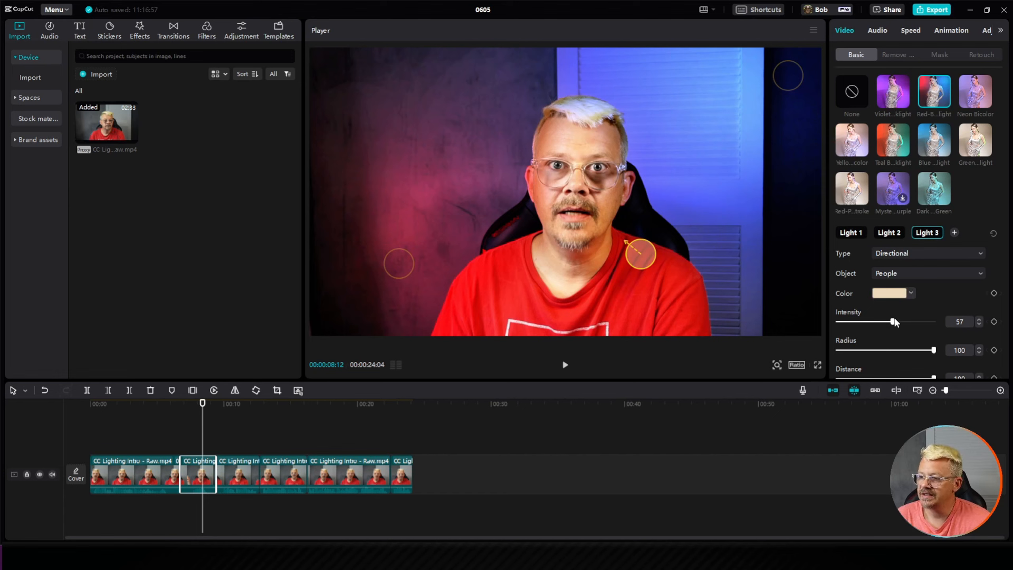
Step: Set Light 3's intensity to 49 and radius to 63, and keep its distance at 100
left_click_drag(893, 323, 896, 367)
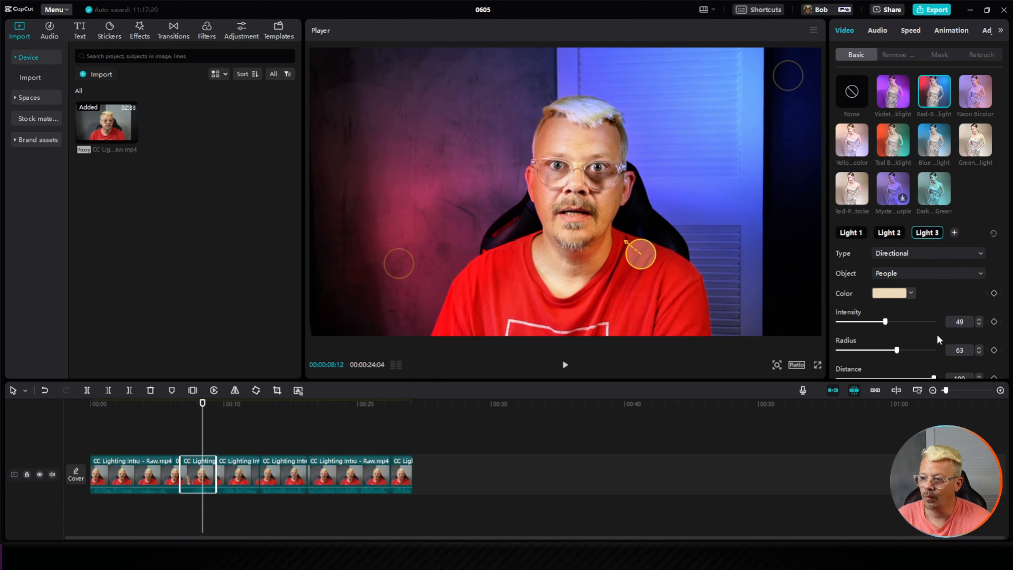
scroll(936, 333, "down", 1)
scroll(936, 338, "up", 1)
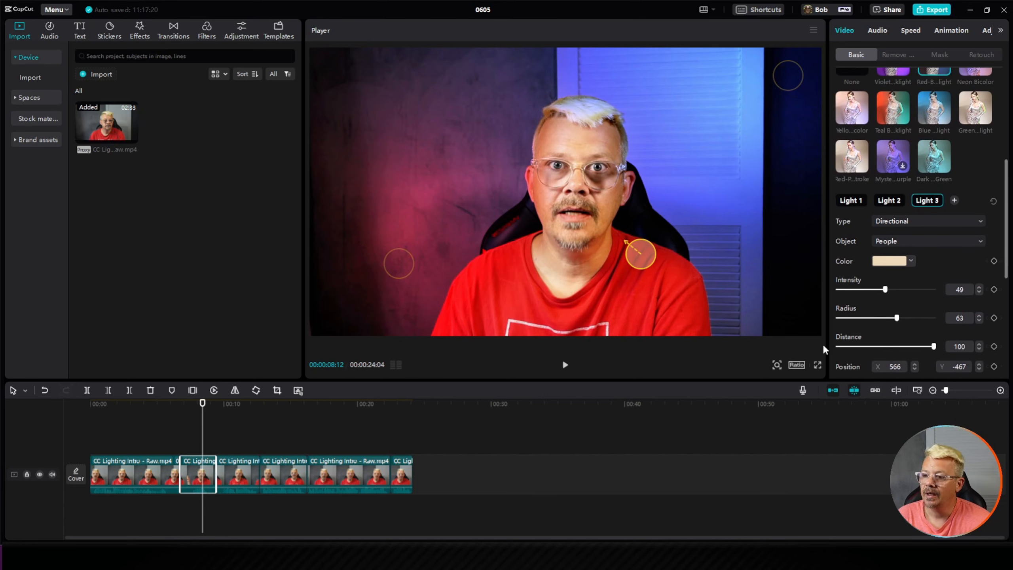
mouse_move(933, 349)
left_mouse_down()
mouse_move(787, 350)
mouse_move(938, 349)
left_mouse_up()
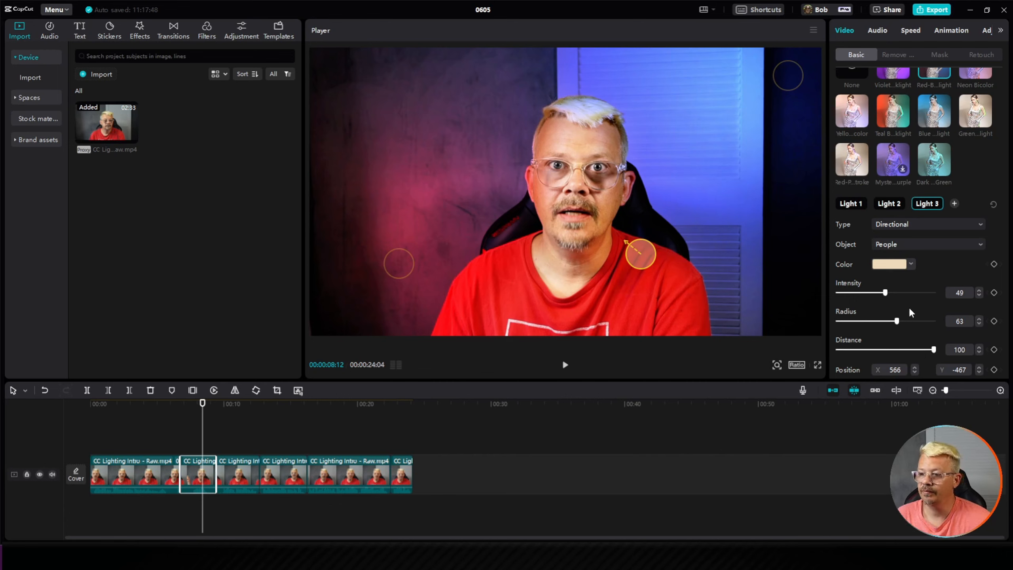
Step: Add a fourth light affecting Both, and place it high on the gray wall at X -1295, Y 878
scroll(872, 289, "down", 2)
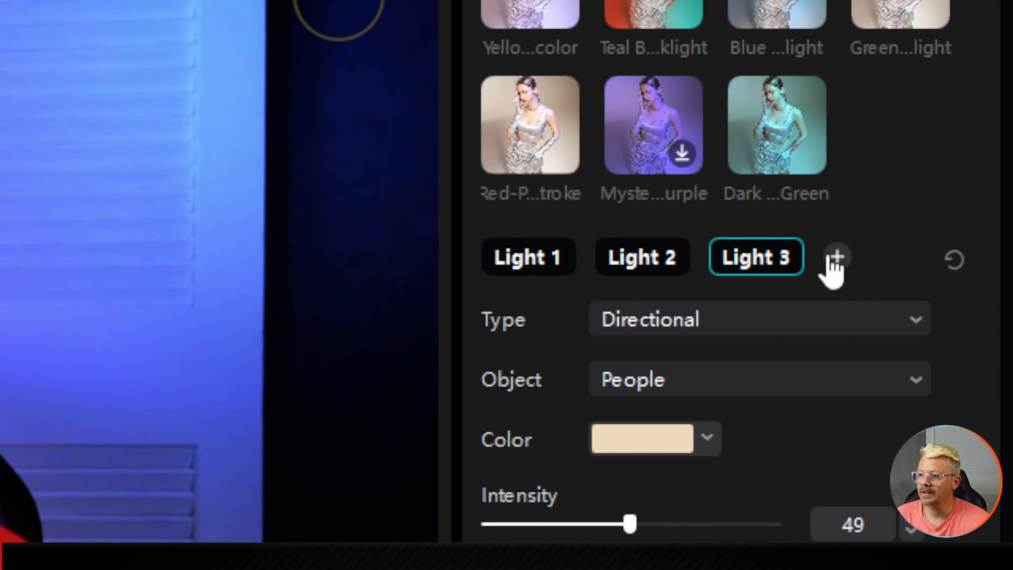
left_click(837, 258)
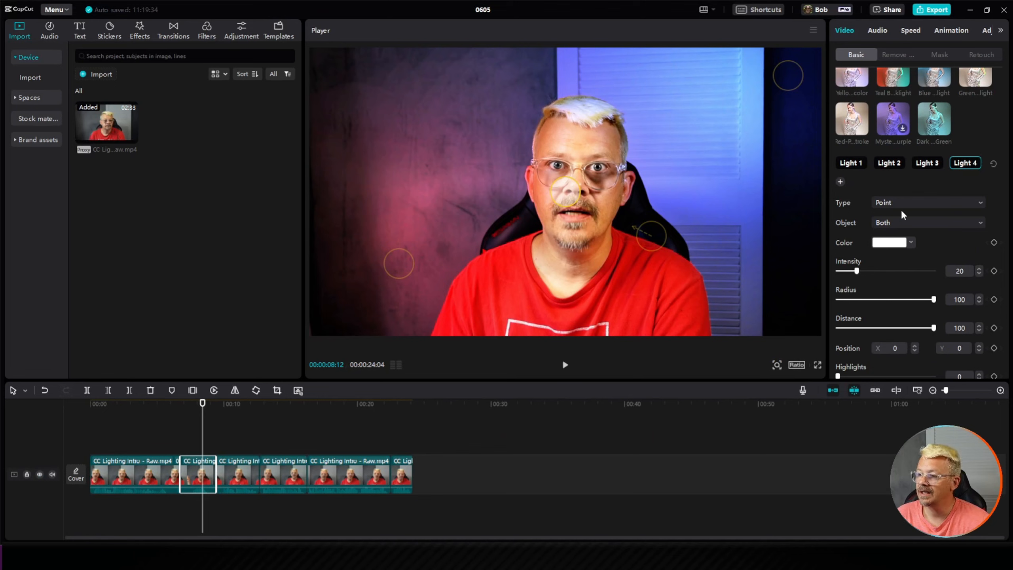
left_click(889, 224)
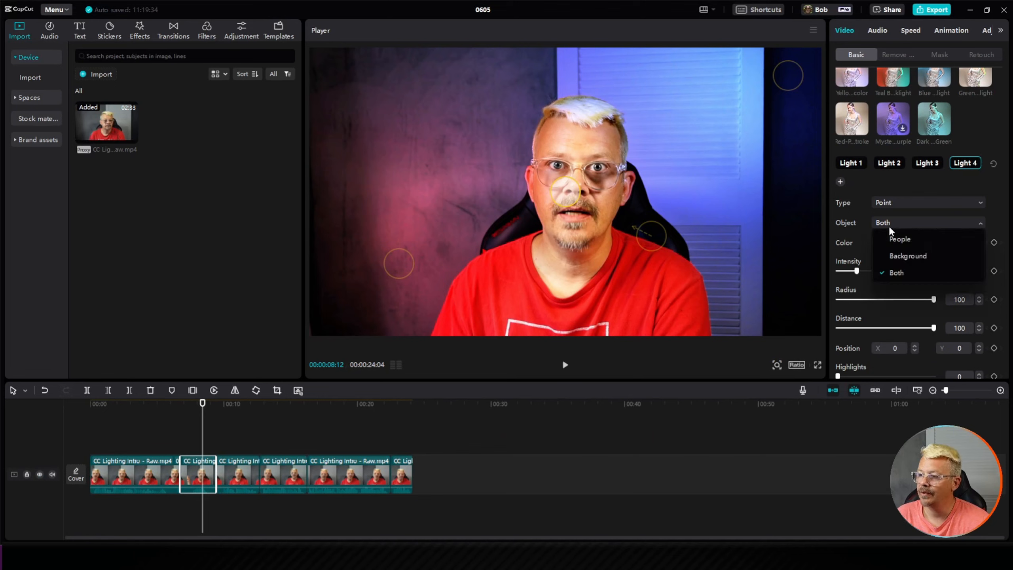
left_click(889, 224)
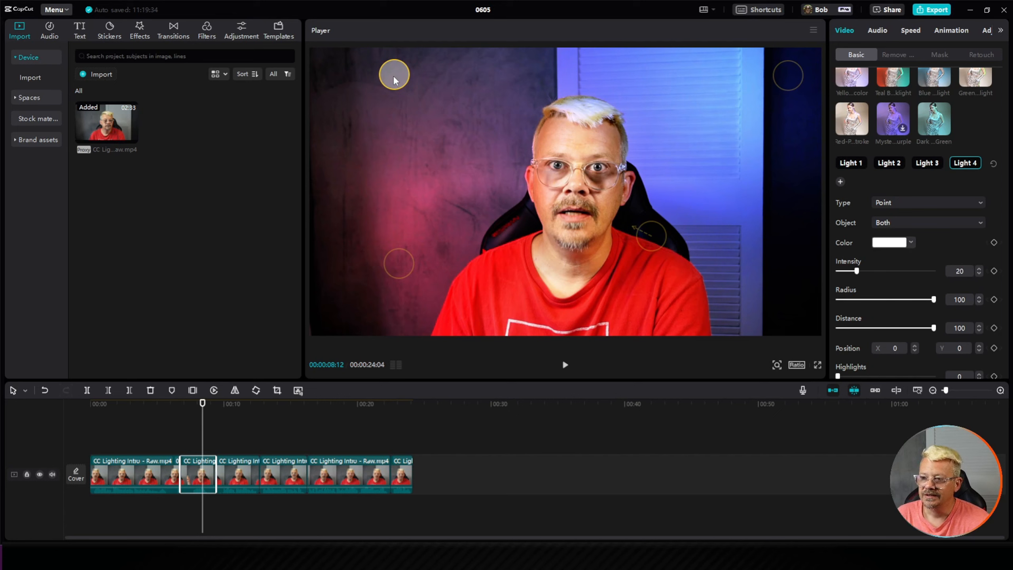
left_click_drag(394, 80, 393, 79)
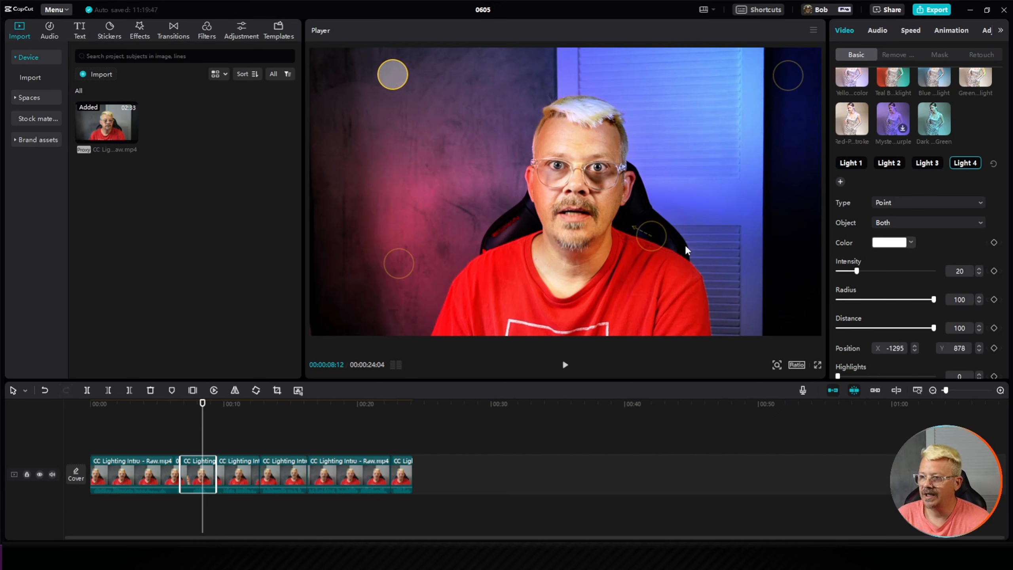
Step: Make Light 4 green, with intensity 37, radius 46 and distance -12
left_click(890, 243)
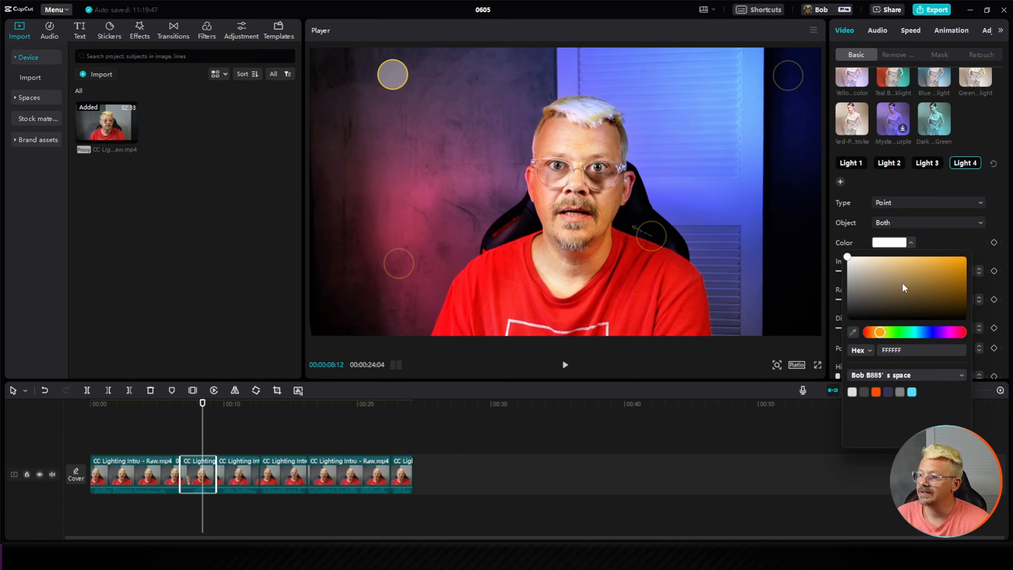
left_click(893, 332)
left_click_drag(929, 288, 962, 281)
left_click(859, 271)
mouse_move(860, 271)
left_mouse_down()
mouse_move(884, 273)
mouse_move(873, 271)
left_mouse_up()
left_click(891, 328)
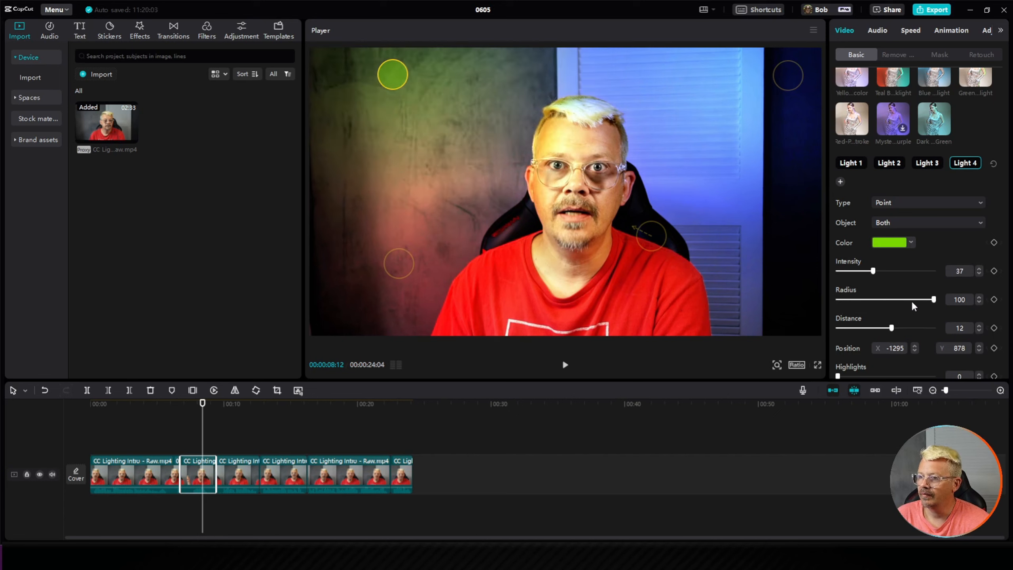
left_click_drag(935, 299, 880, 300)
left_click(879, 328)
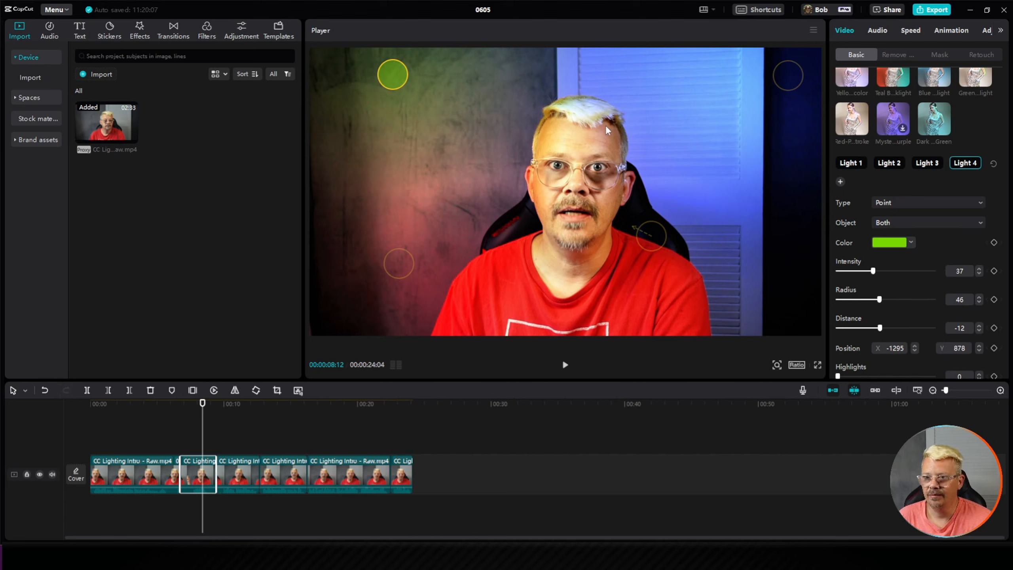
Step: Delete the red background light, Light 1, and check the remaining beige and green lights
left_click(851, 164)
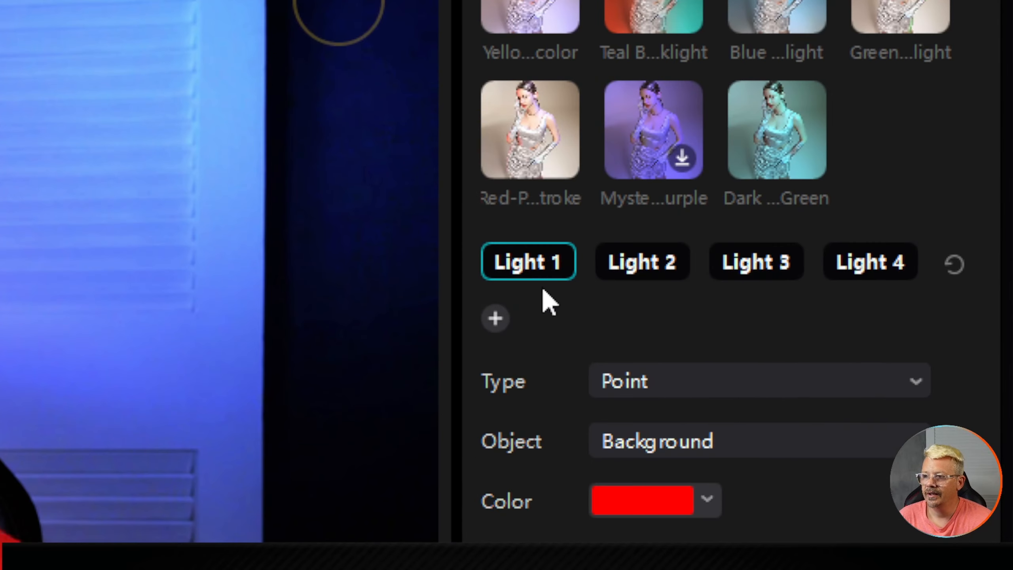
mouse_move(534, 265)
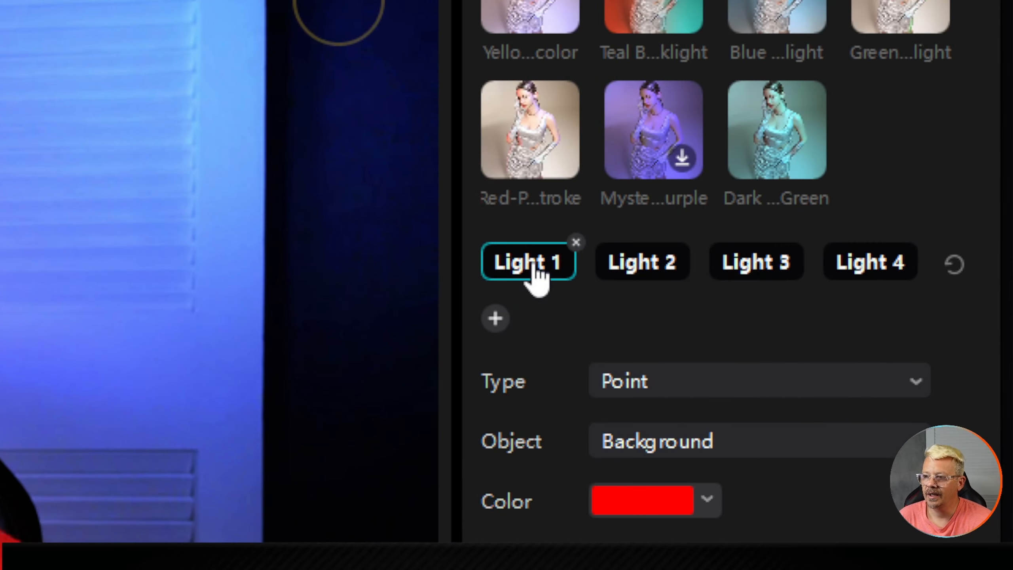
left_click(576, 243)
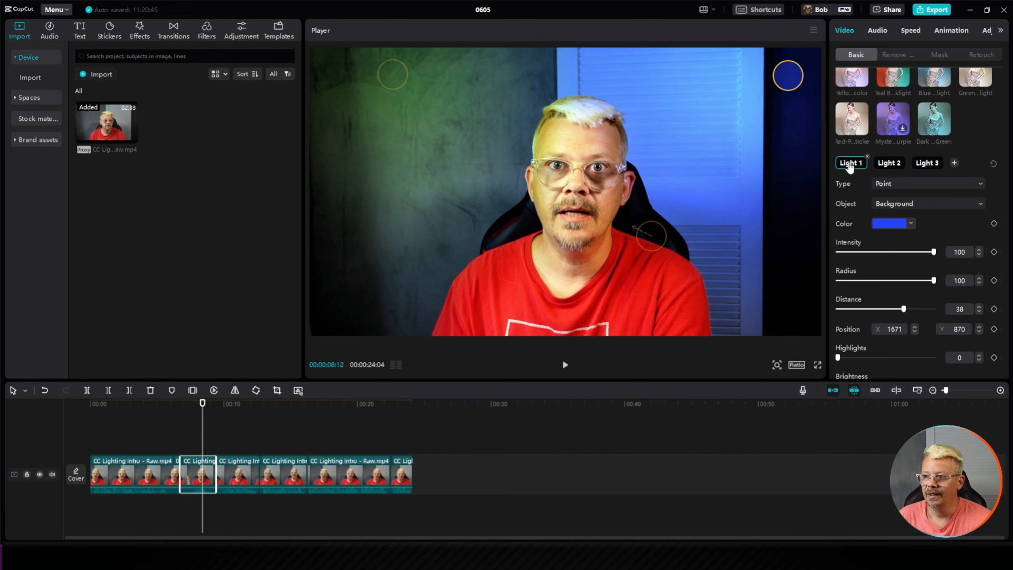
left_click(893, 164)
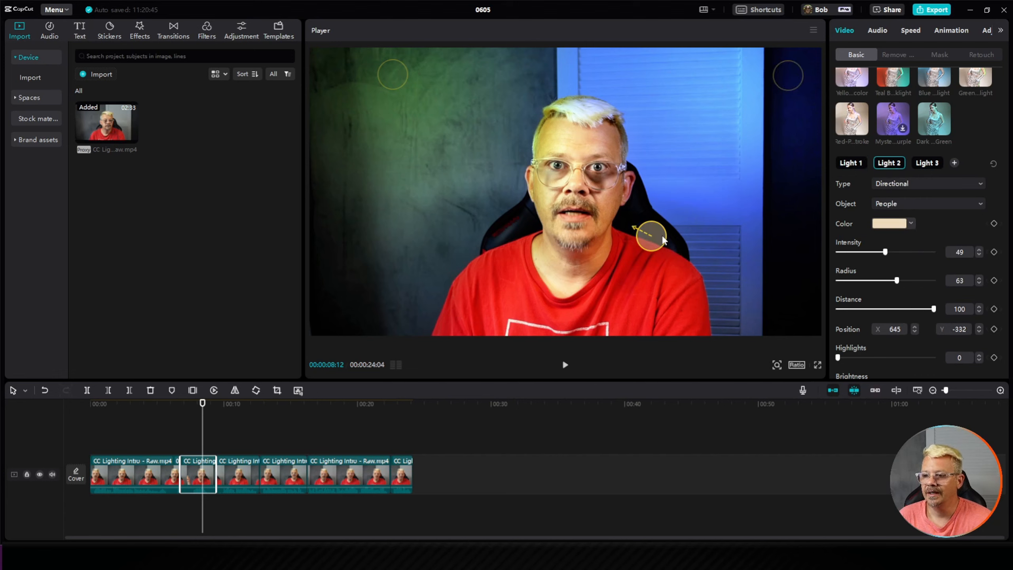
left_click(924, 163)
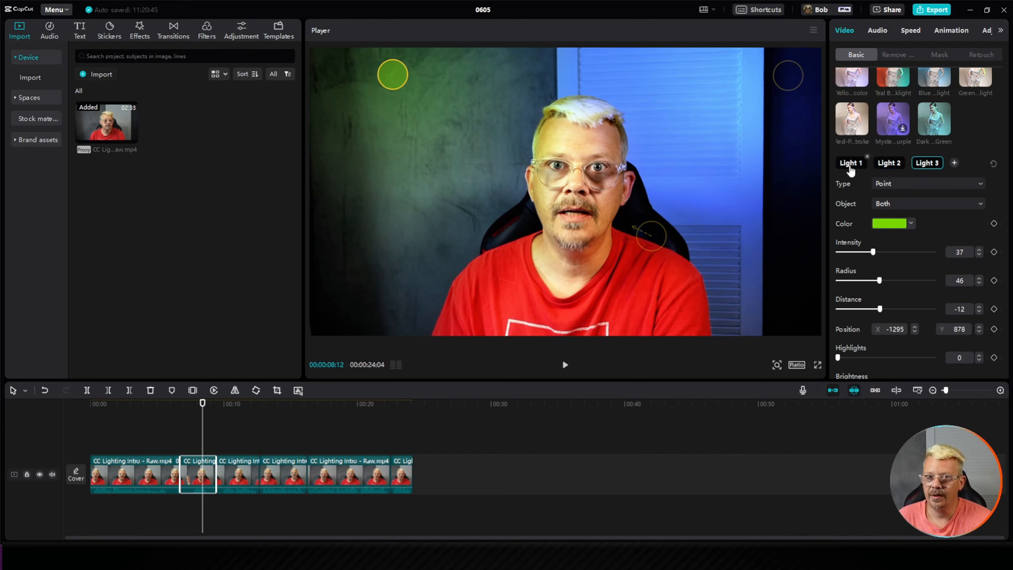
Step: Move the green light toward the outer upper corner of the wall and the blue light to X 1754, Y 969
scroll(899, 163, "up", 5)
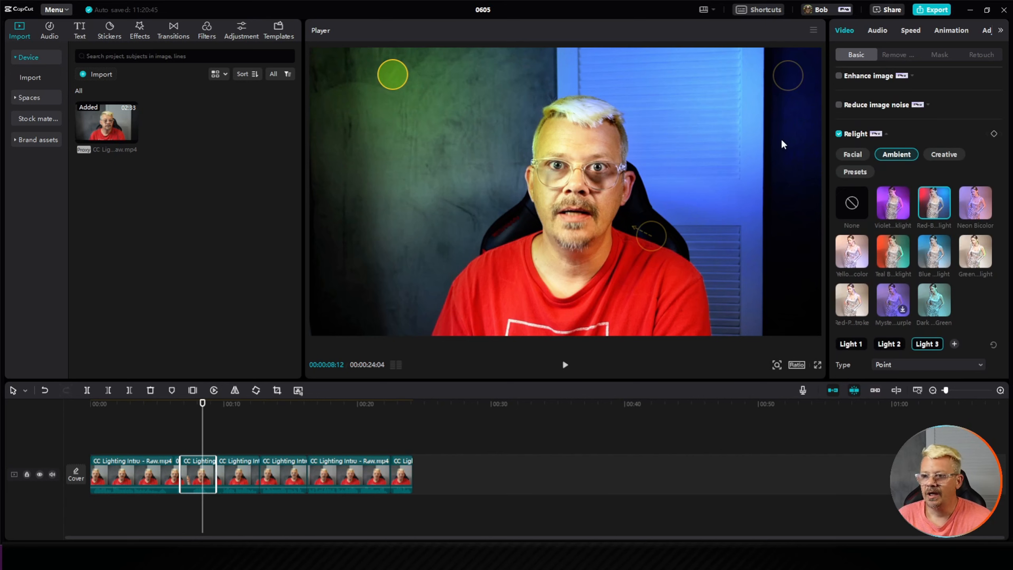
left_click_drag(393, 74, 334, 73)
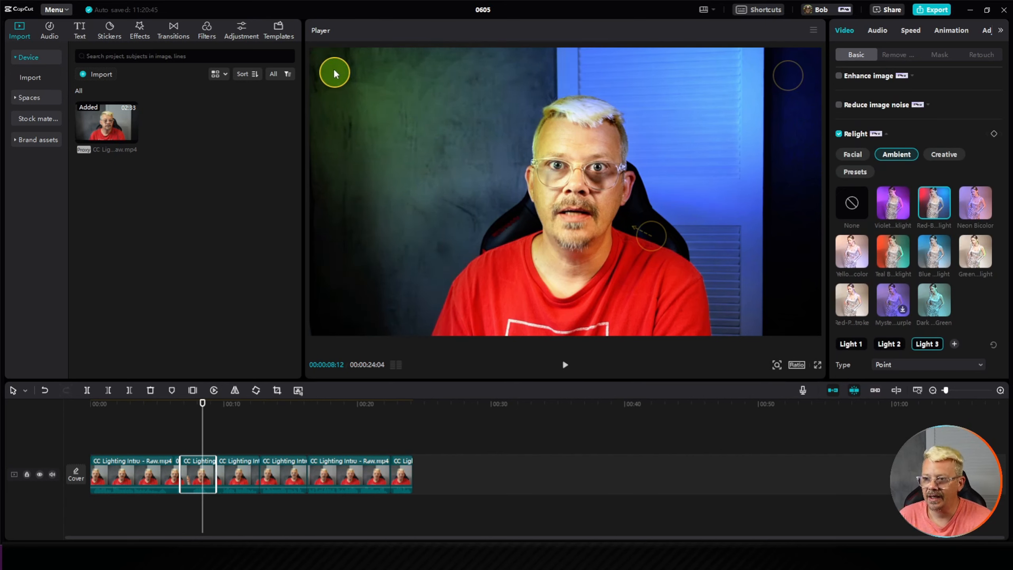
left_click_drag(793, 83, 807, 67)
Step: Review the relight settings and apply the saved custom relight Preset 1 to the clip
scroll(940, 190, "up", 2)
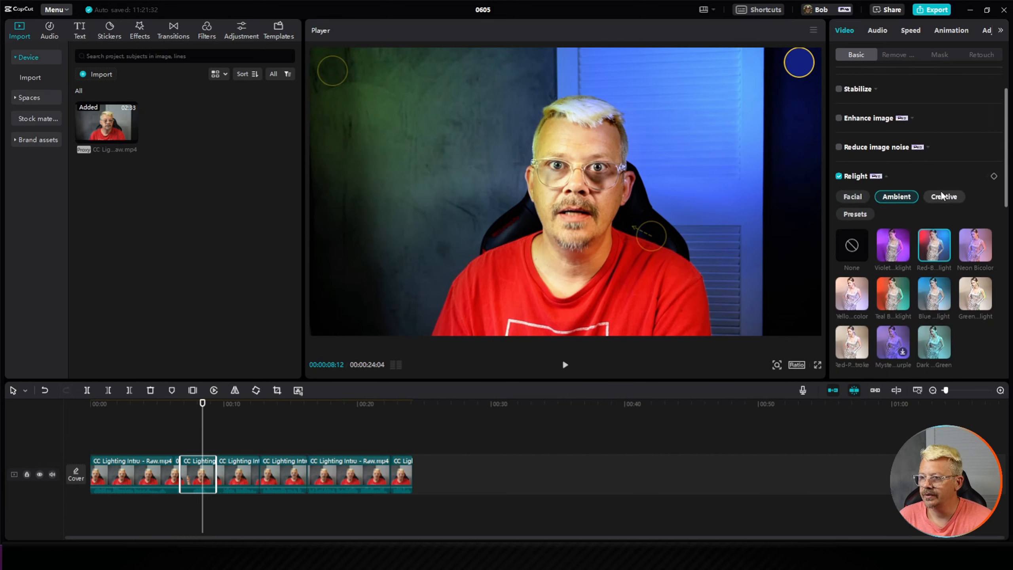
scroll(952, 218, "down", 10)
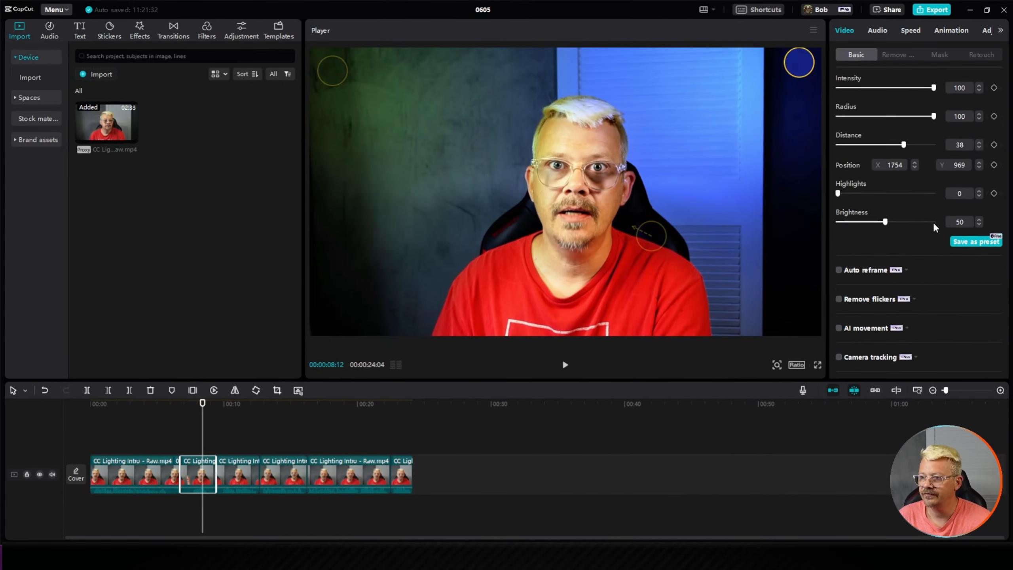
scroll(934, 221, "up", 3)
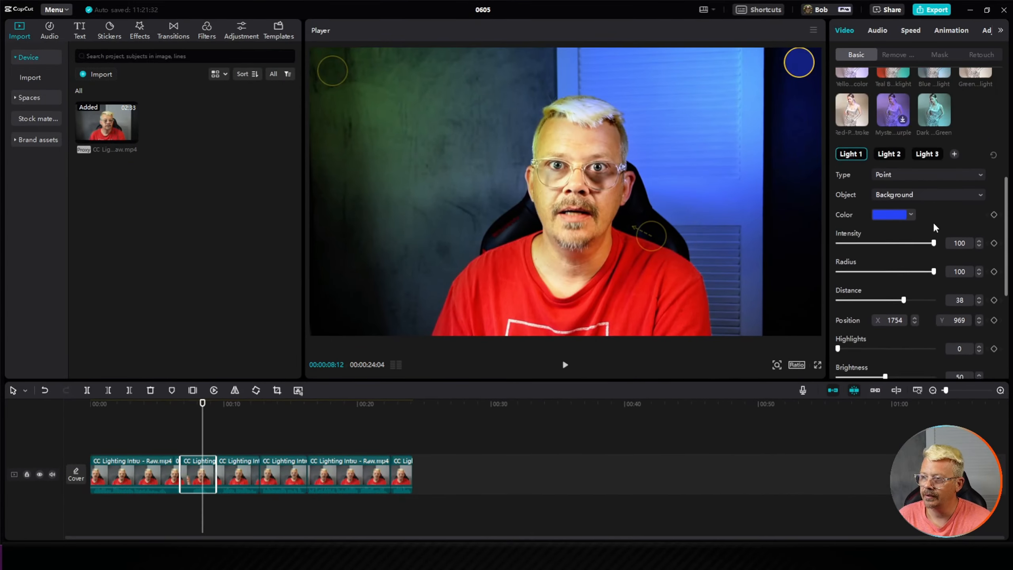
scroll(933, 221, "up", 5)
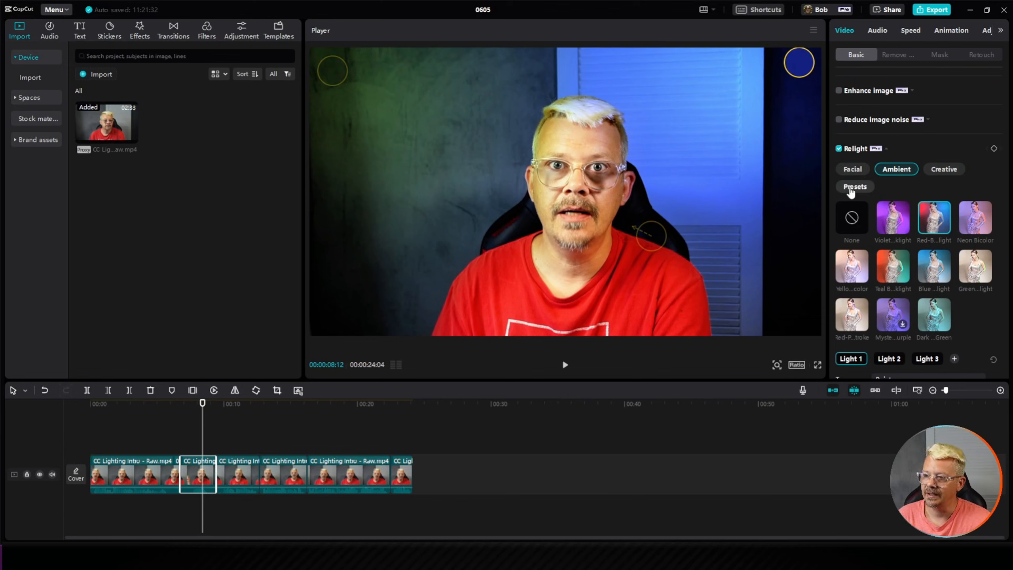
left_click(853, 188)
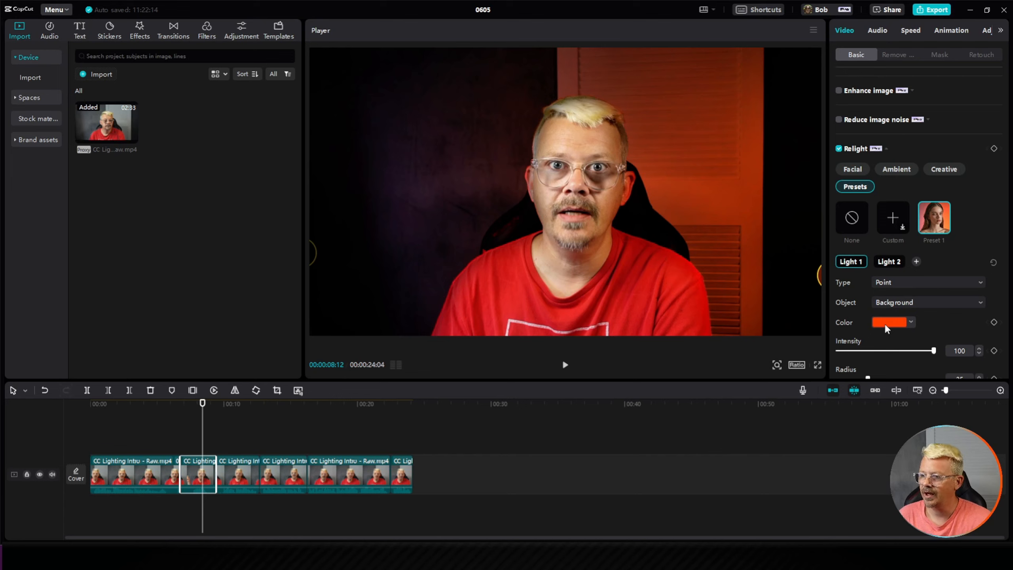
scroll(884, 323, "down", 1)
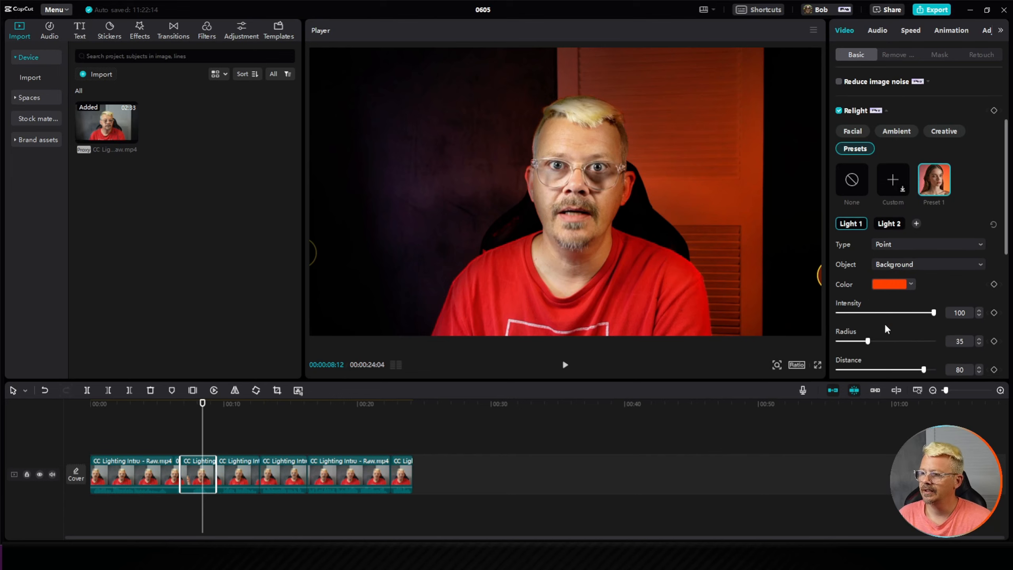
scroll(926, 193, "up", 1)
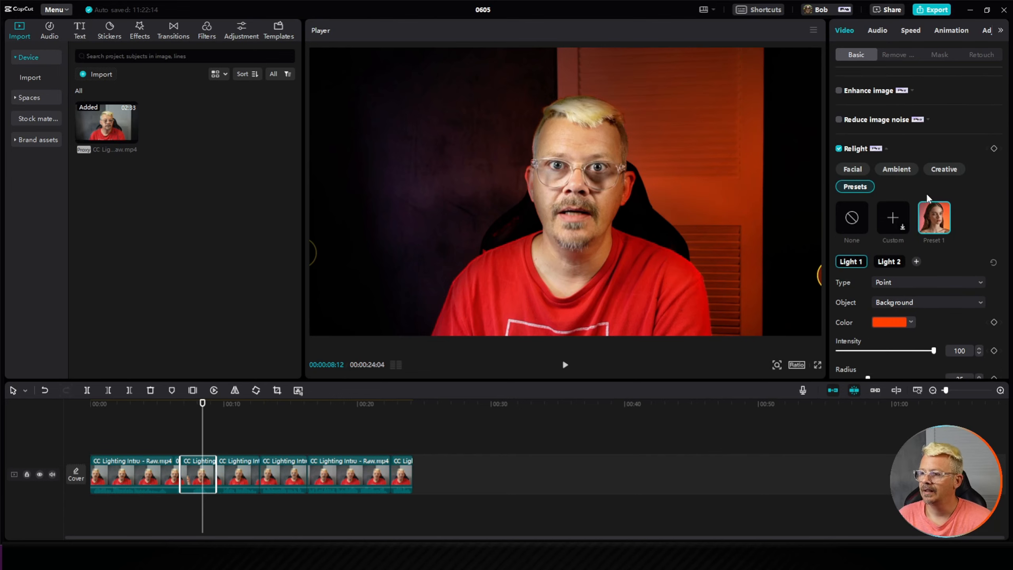
Step: Apply the rainbow spot creative relight effect to the selected clip and preview it with the track's audio muted
left_click(947, 170)
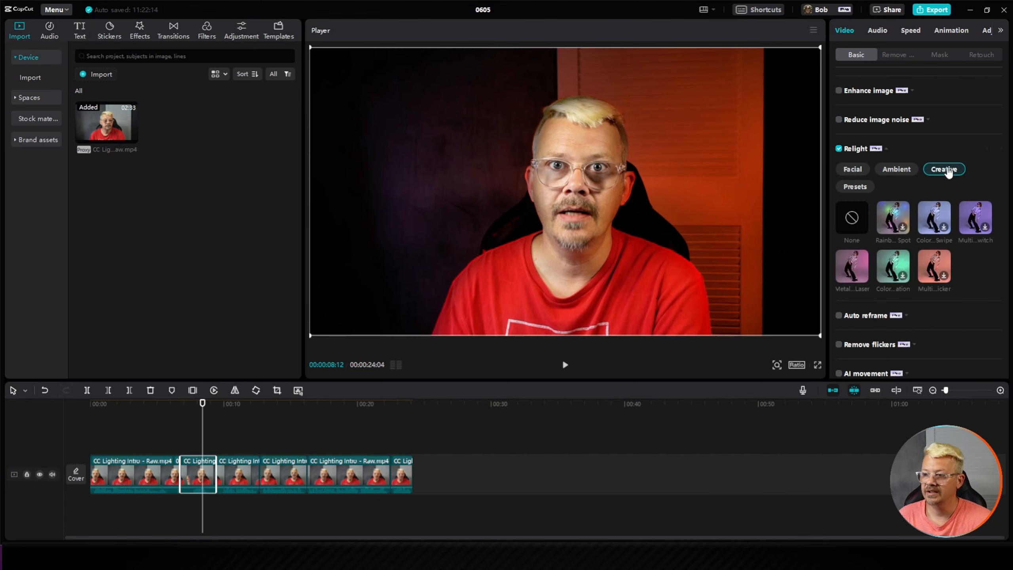
left_click(889, 216)
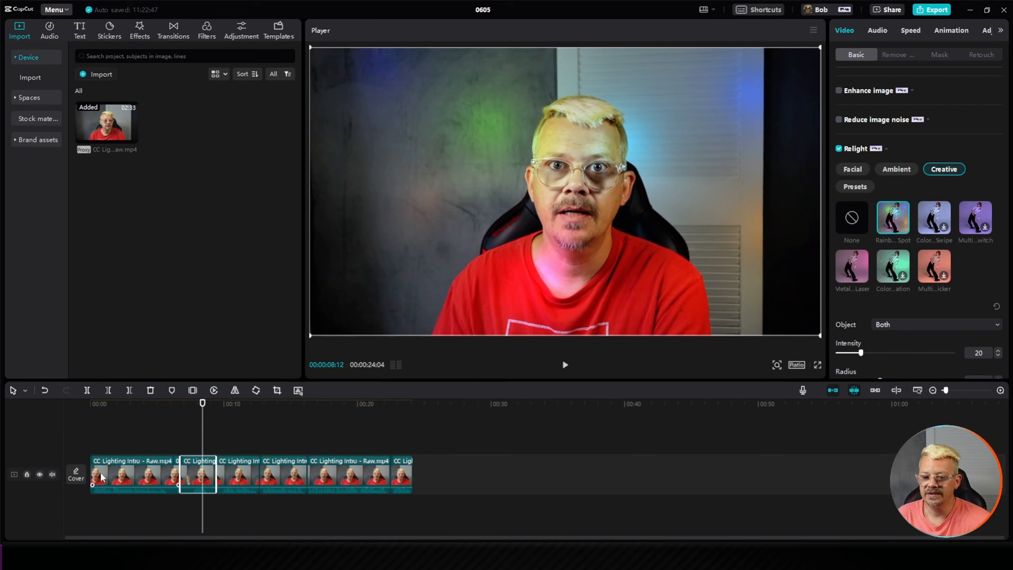
left_click(52, 474)
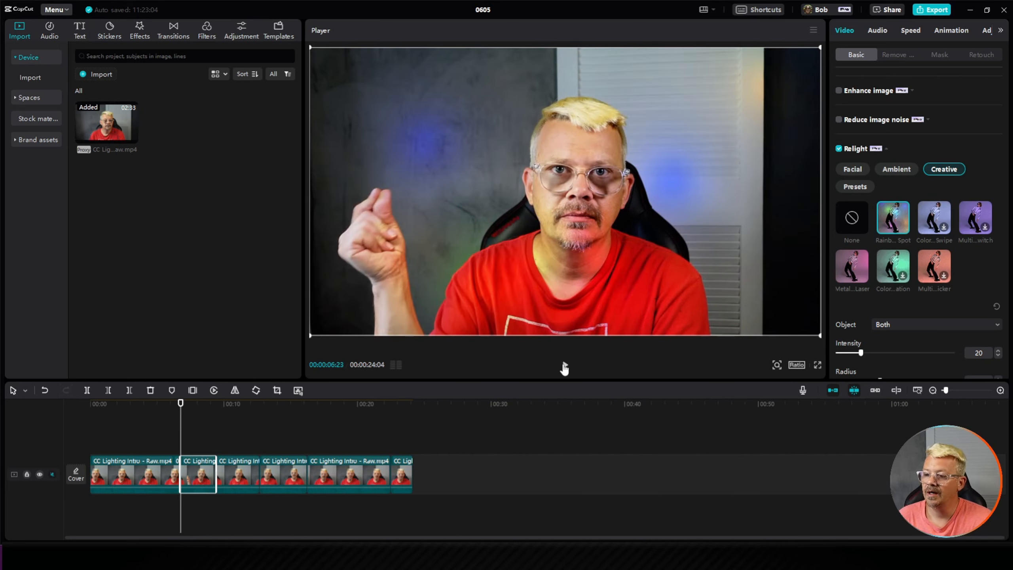
left_click(565, 365)
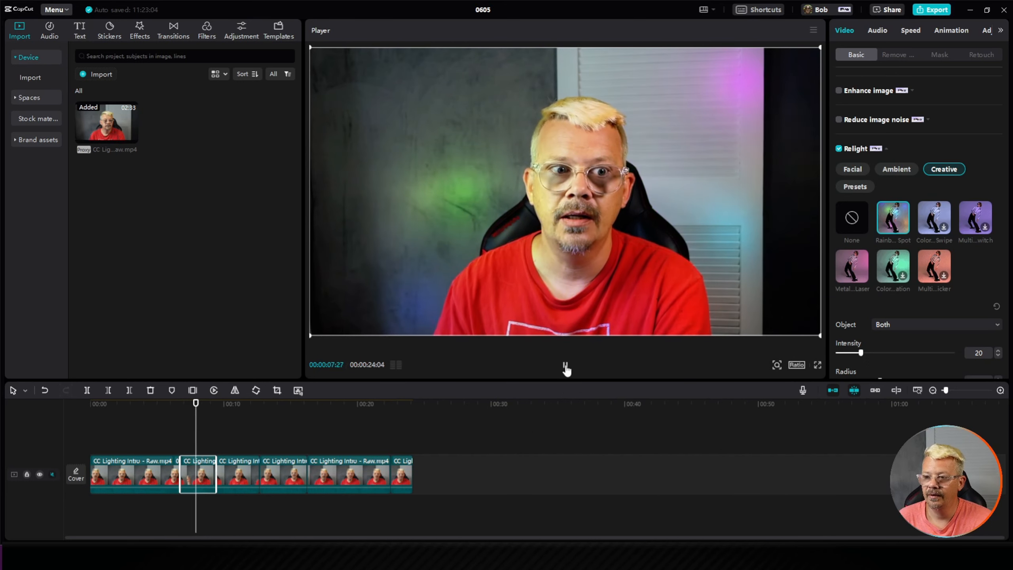
left_click(565, 365)
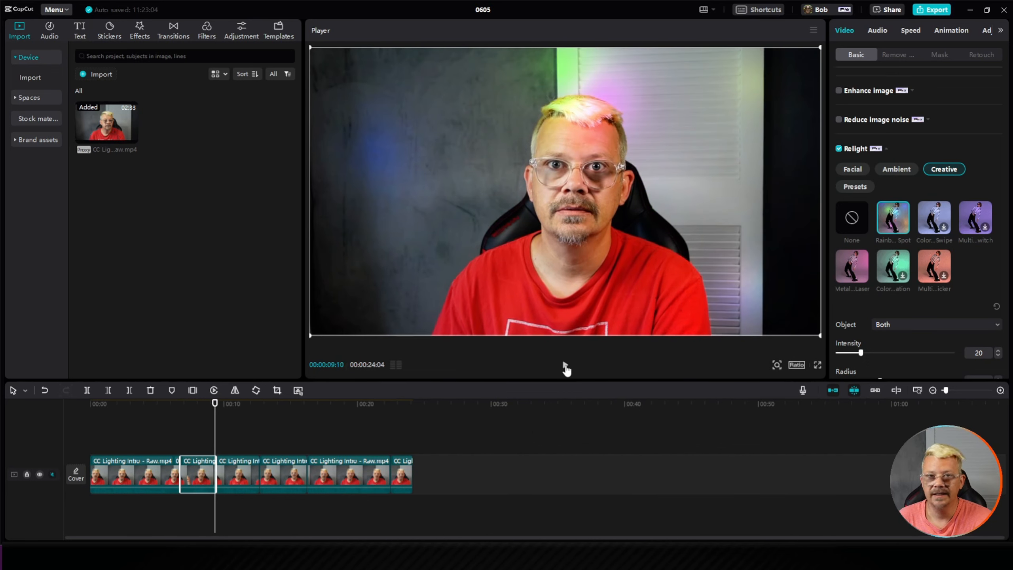
Step: Apply the color swipe creative relight effect to the clip, preview it from the finger snap and look through its settings
left_click(930, 223)
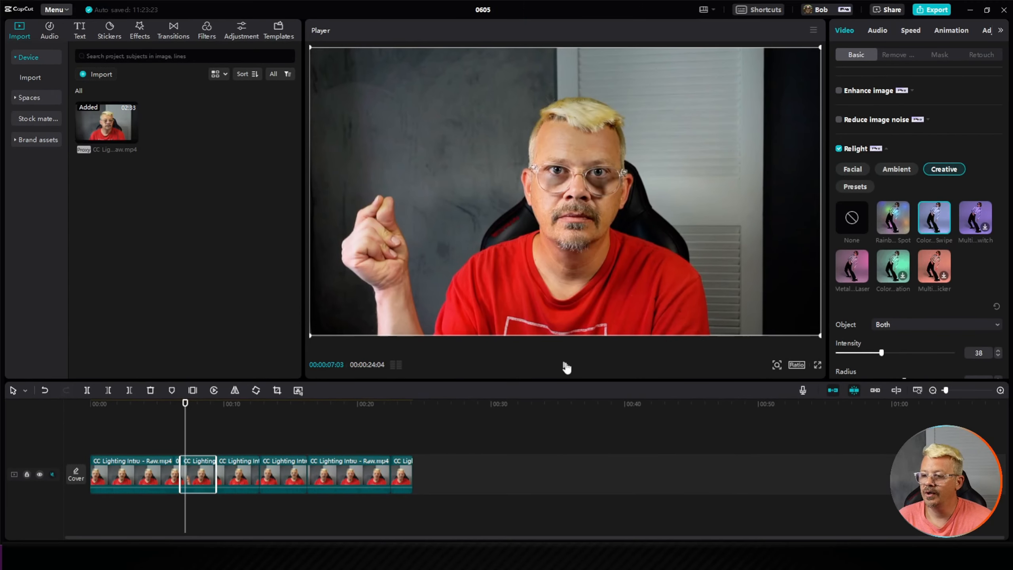
left_click(566, 366)
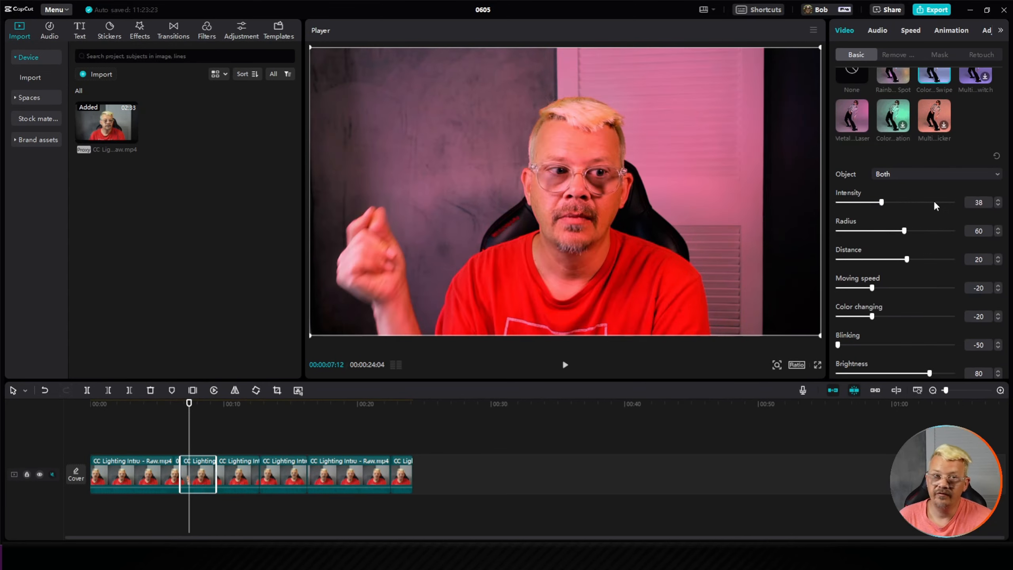
scroll(933, 199, "down", 3)
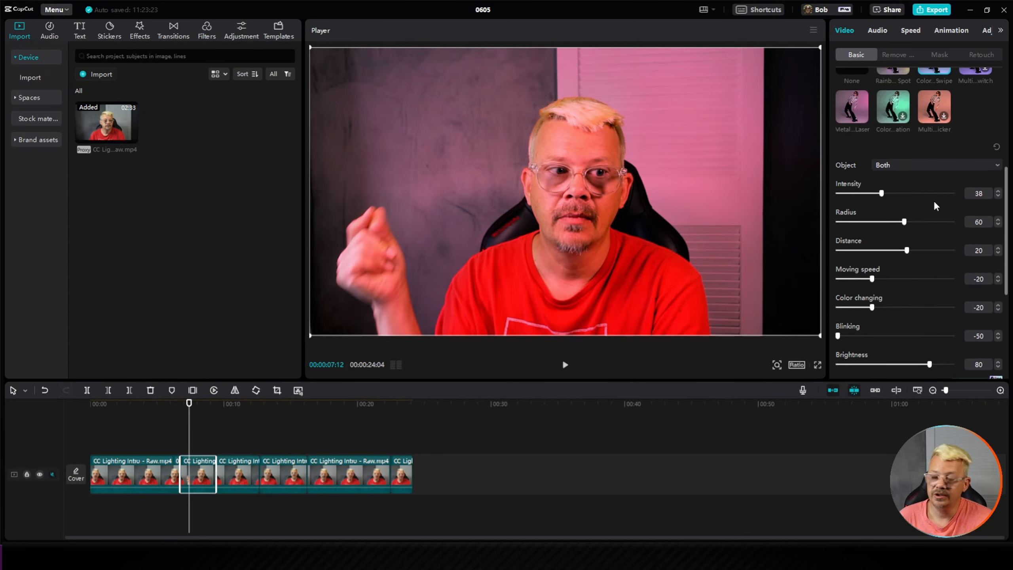
scroll(933, 200, "up", 5)
scroll(933, 199, "up", 3)
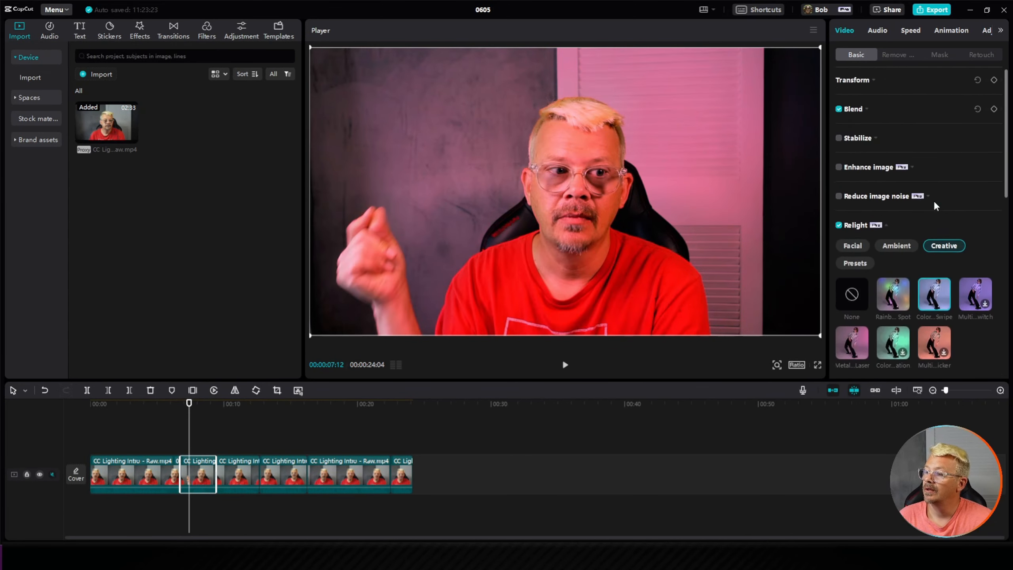
Step: Try People as the color swipe effect's object, set it to Background, and check the clip at 00:00:08:12
scroll(933, 199, "down", 5)
left_click(895, 196)
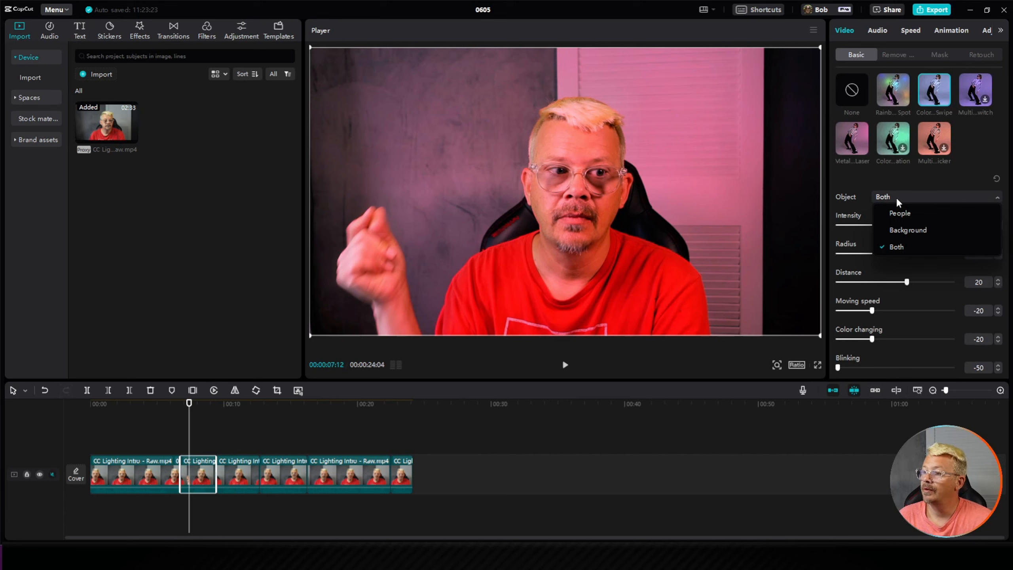
left_click(902, 212)
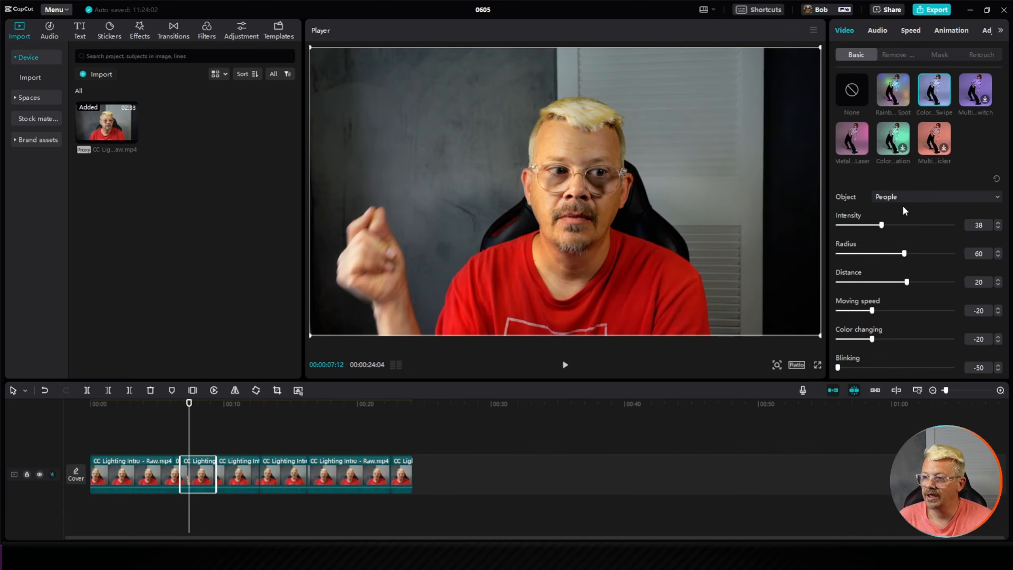
left_click(913, 198)
left_click(904, 229)
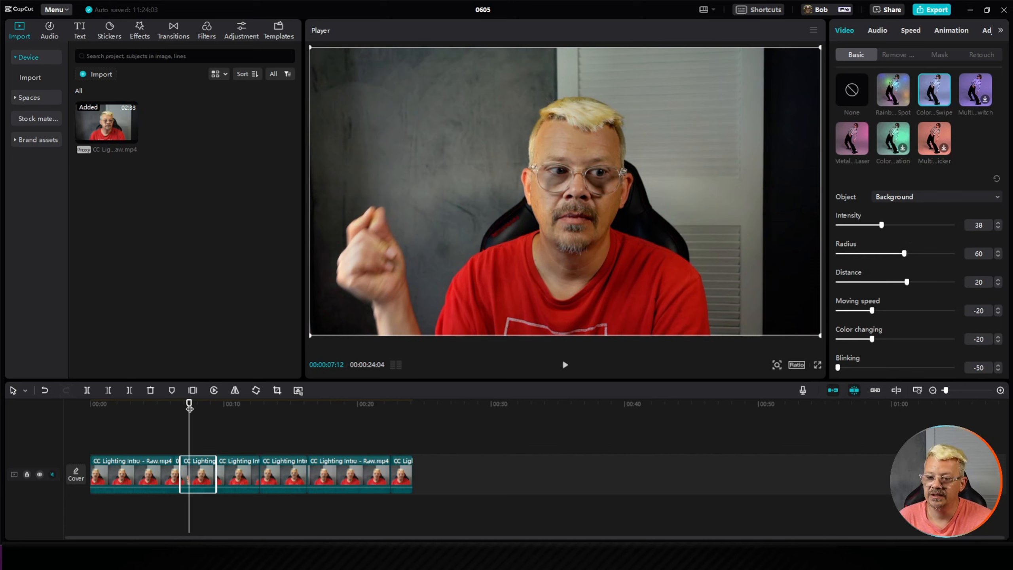
left_click_drag(190, 405, 203, 407)
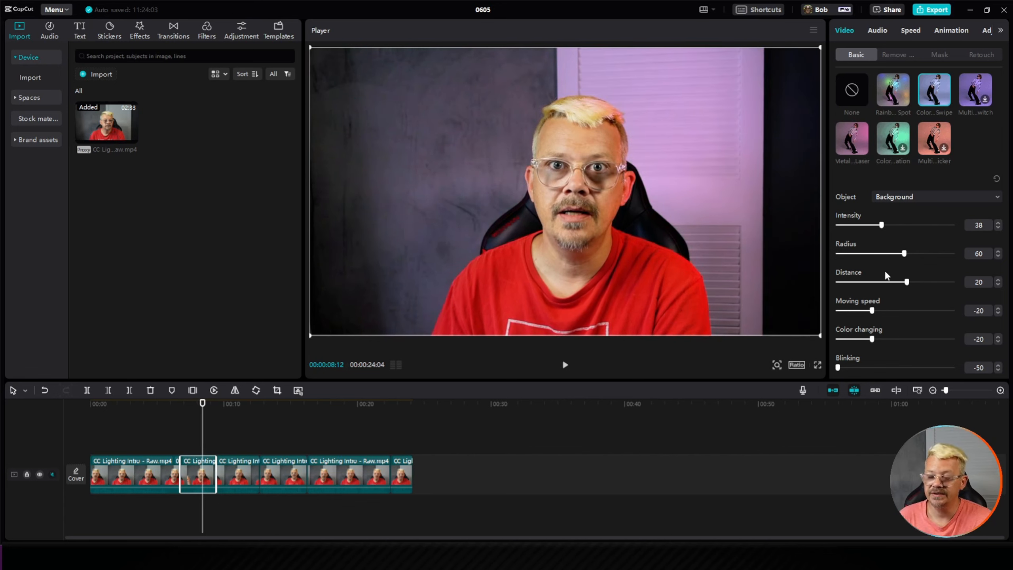
Step: Set the color swipe effect's color changing to 25 and moving speed to 23, and play the clip
scroll(894, 268, "down", 3)
scroll(894, 268, "up", 1)
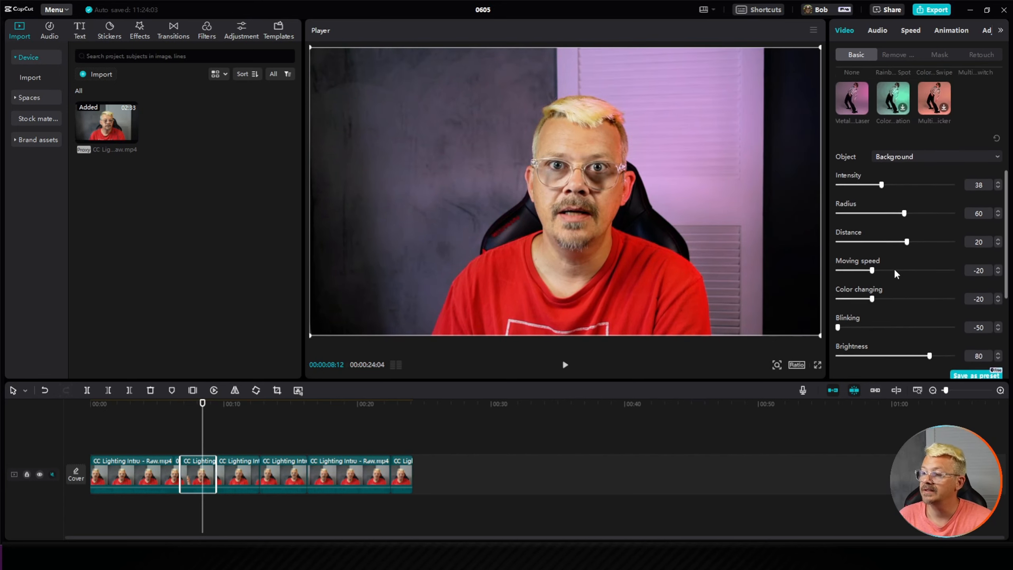
scroll(894, 268, "down", 1)
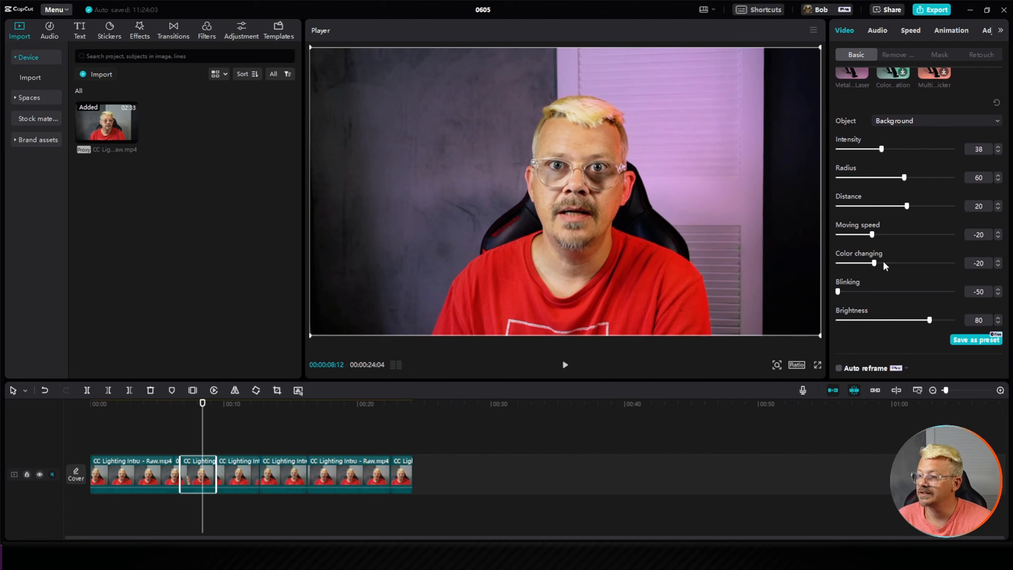
left_click_drag(882, 264, 924, 263)
left_click_drag(872, 235, 920, 235)
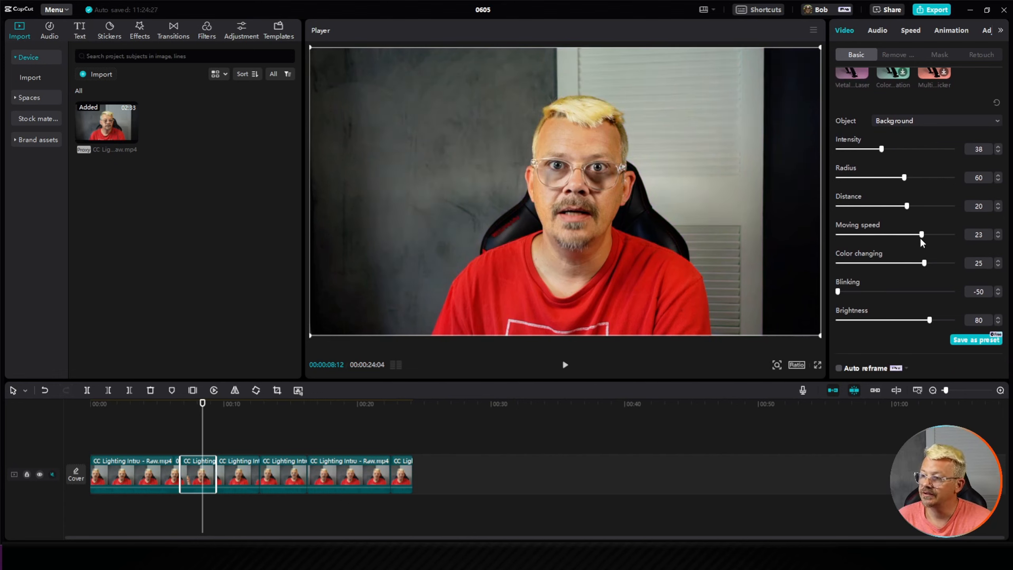
scroll(880, 273, "down", 2)
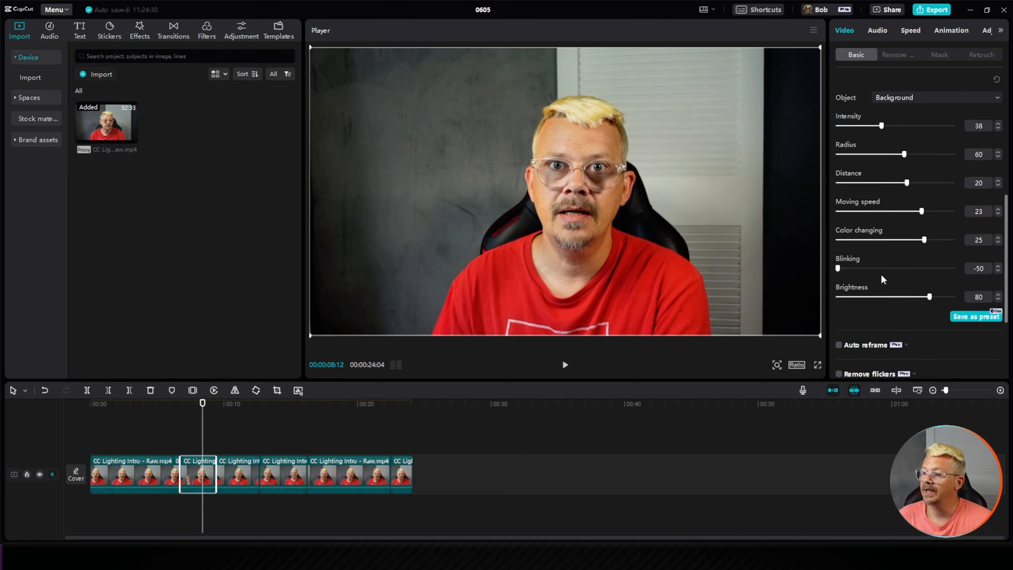
left_click(565, 364)
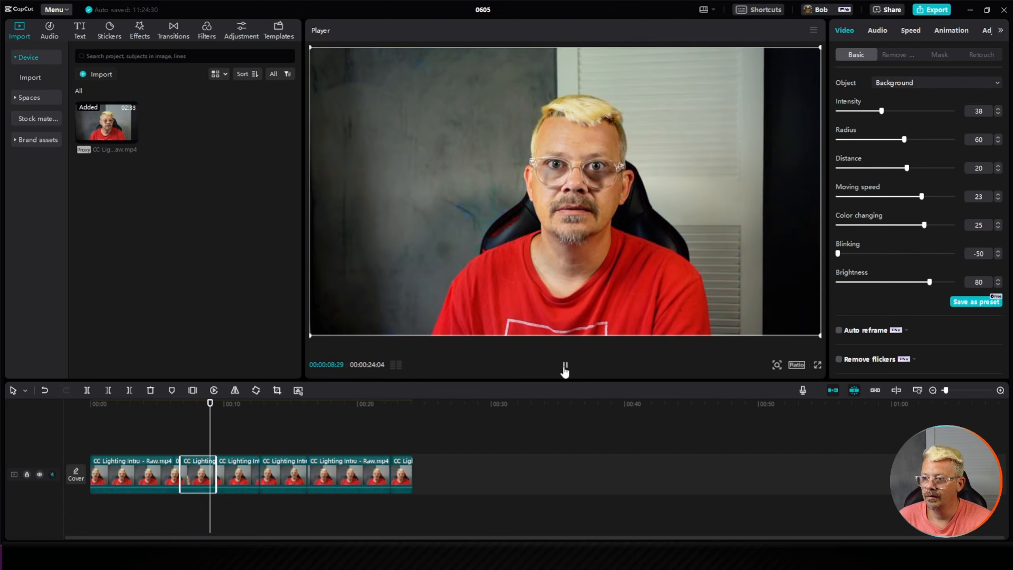
left_click(565, 365)
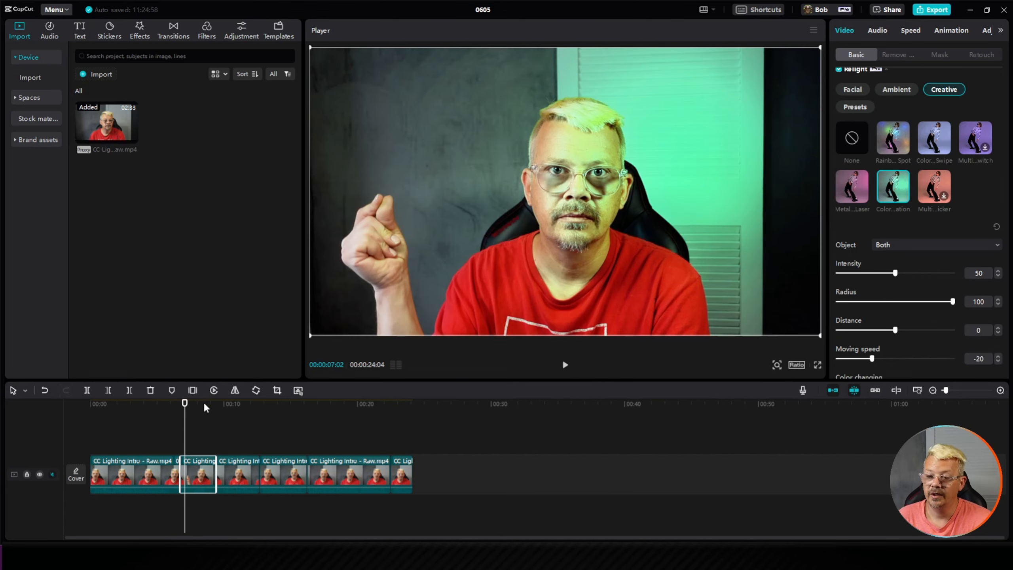
Step: Preview the green color-changing creative effect across the clip and return the playhead to the finger snap at 00:00:07:05
left_click(565, 365)
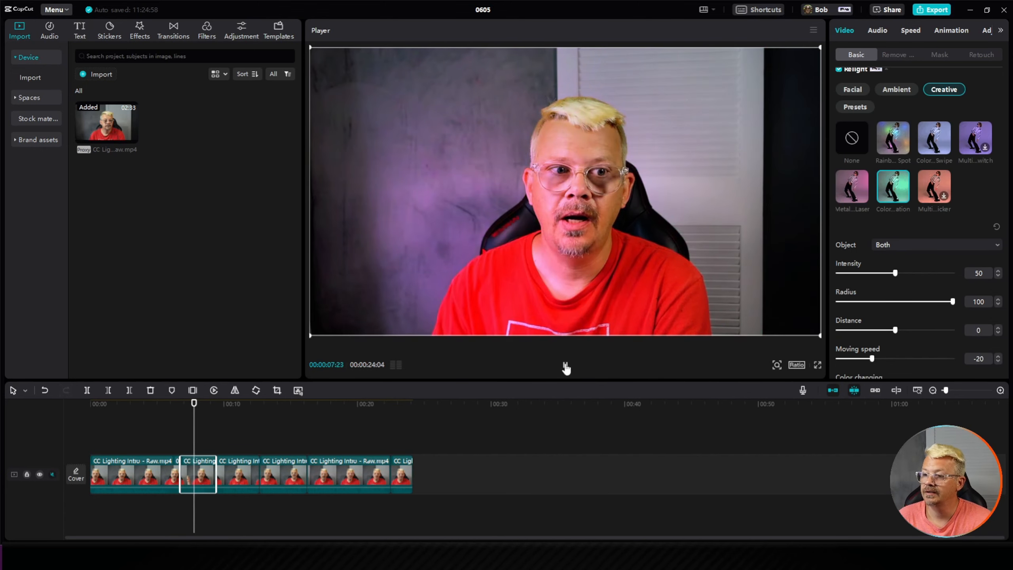
left_click(565, 367)
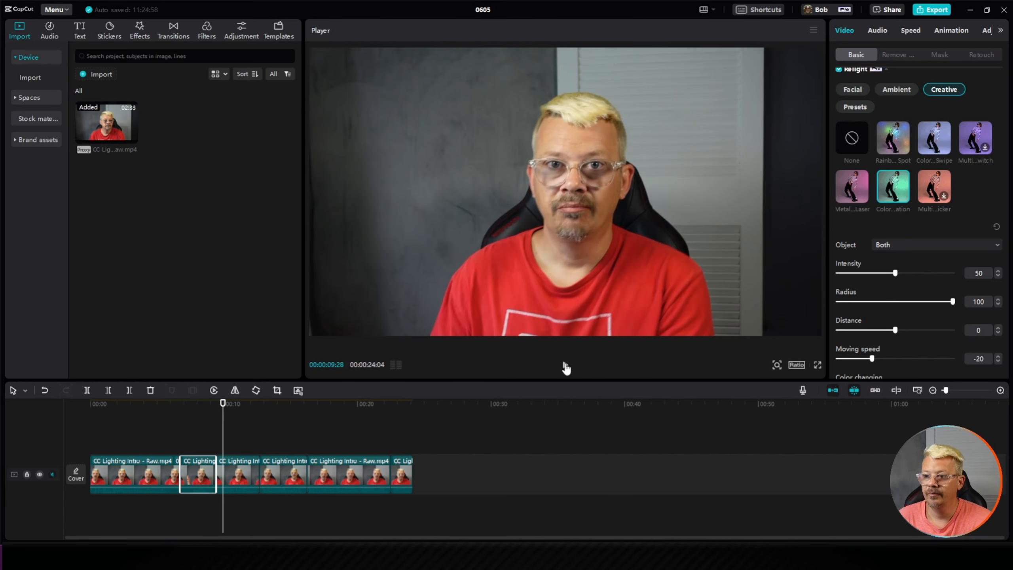
left_click(186, 404)
Step: Apply the warm light facial relight to the clip and inspect the settings of its orange and blue lights
scroll(863, 253, "up", 2)
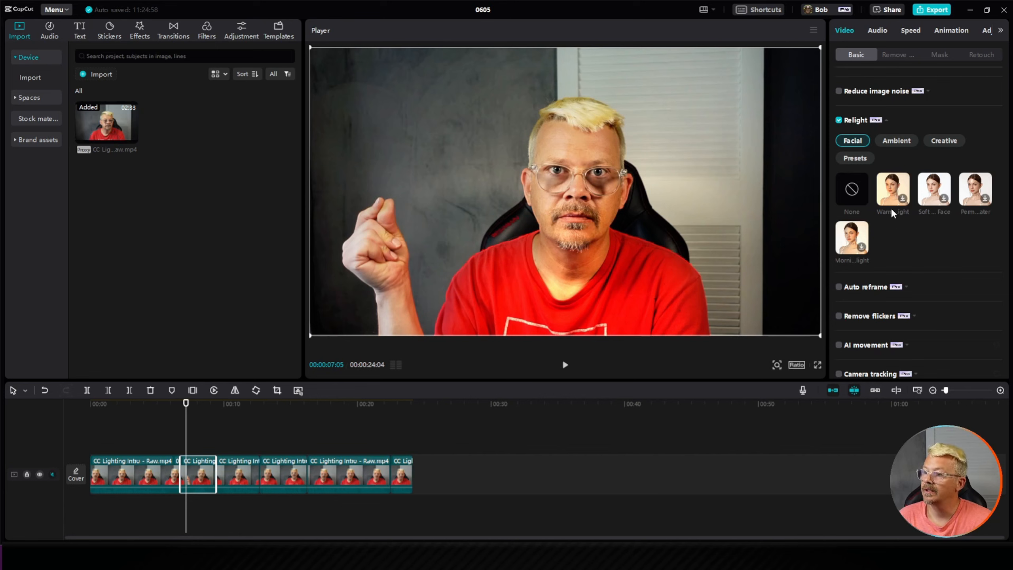
left_click(889, 187)
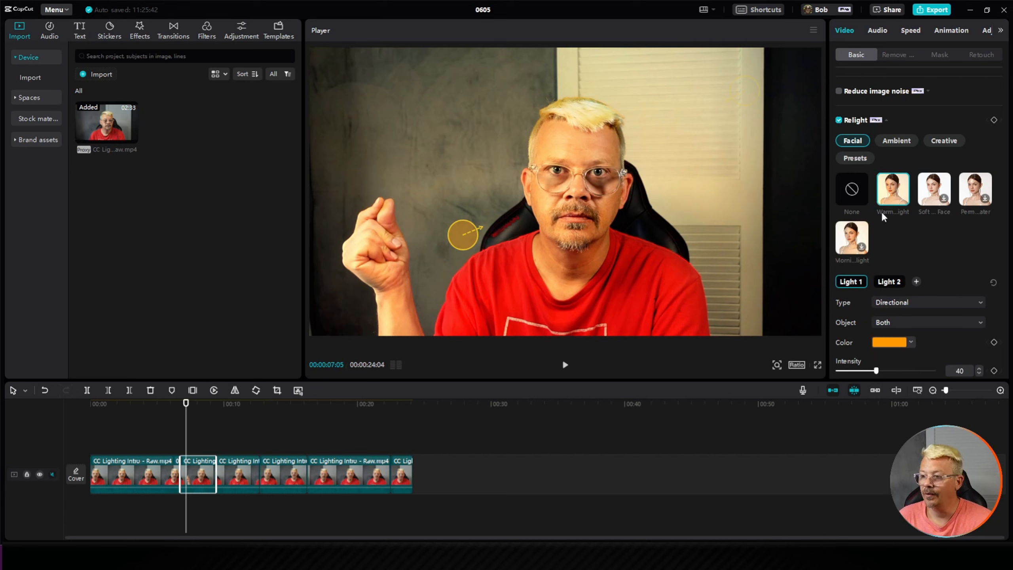
scroll(916, 229, "down", 3)
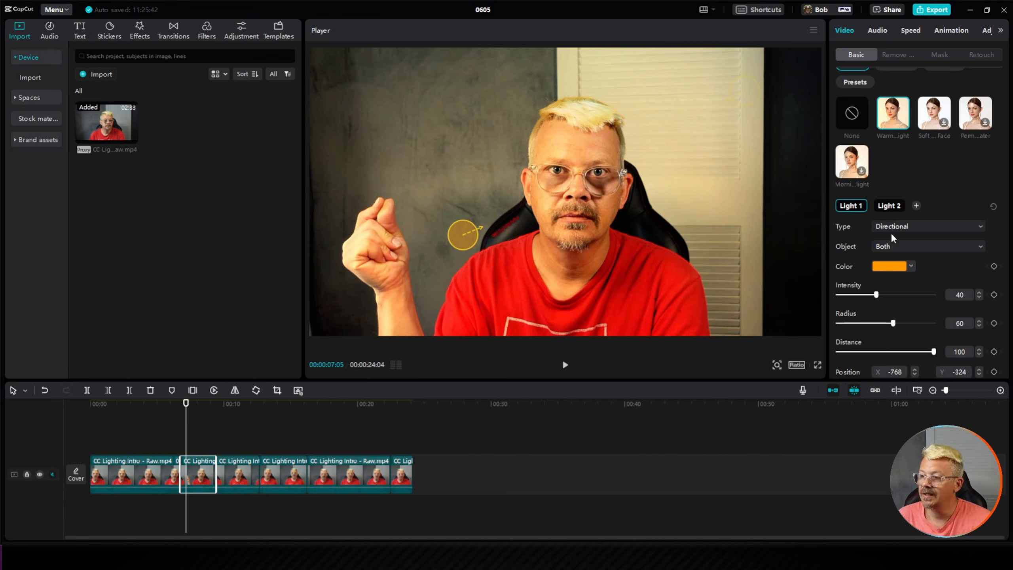
left_click(889, 206)
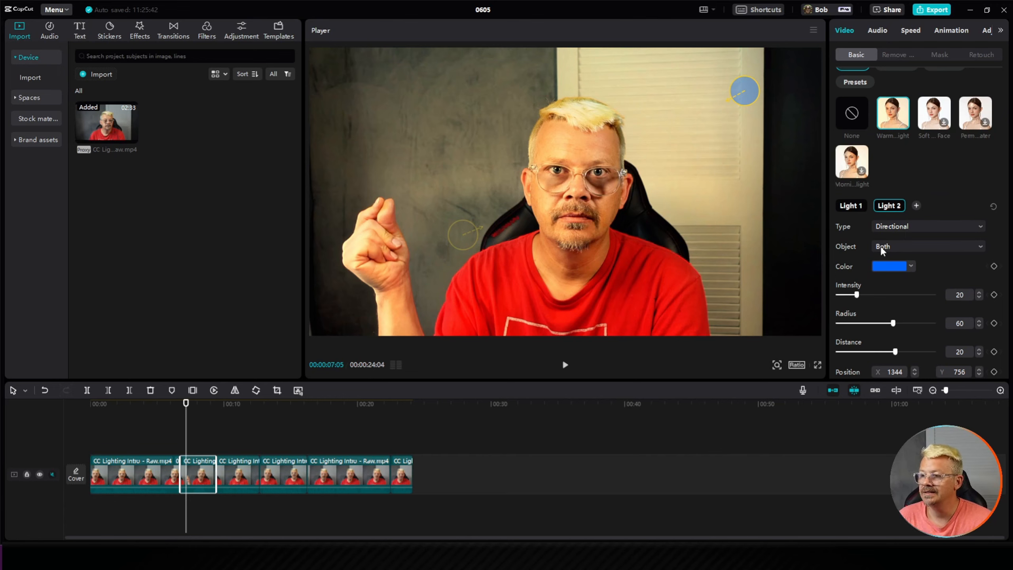
left_click(850, 206)
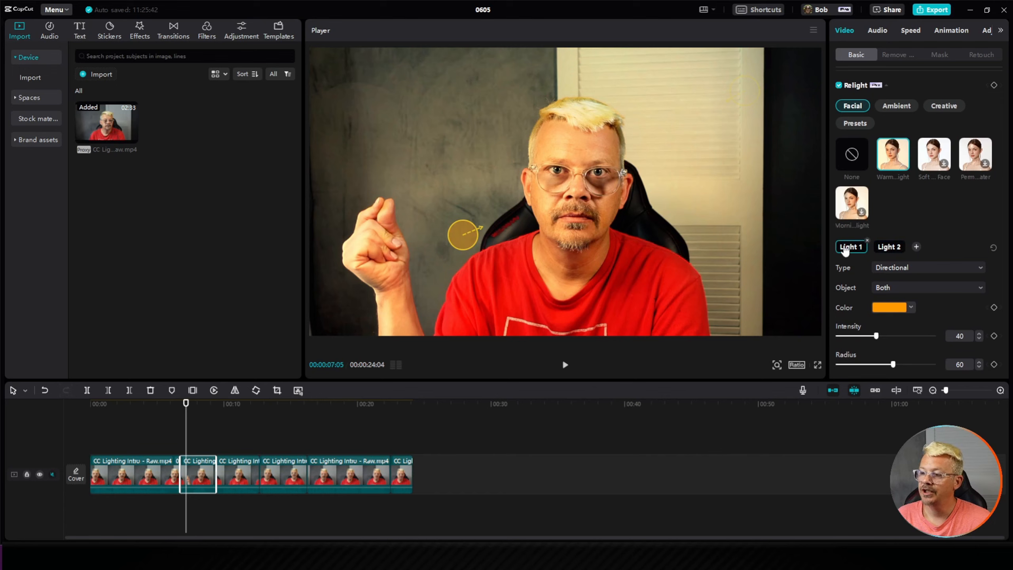
Step: Limit the orange Light 1 to People and the blue Light 2 to Background
left_click(896, 287)
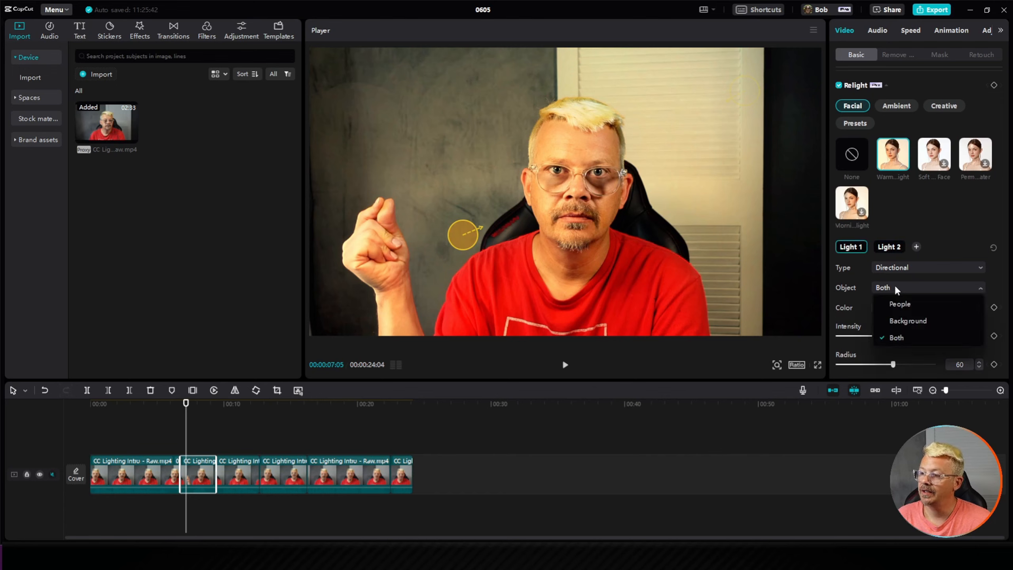
left_click(900, 297)
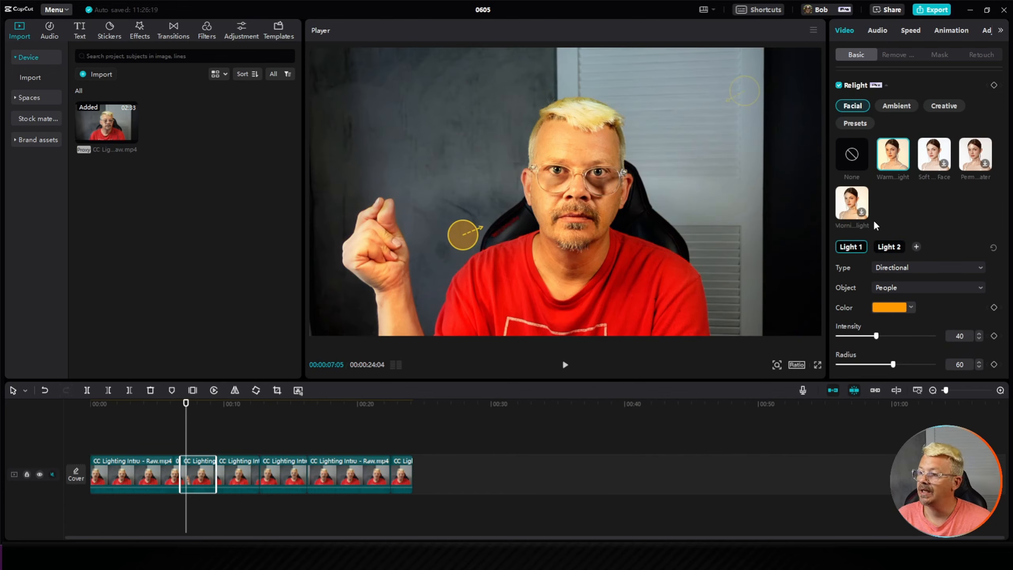
left_click(888, 249)
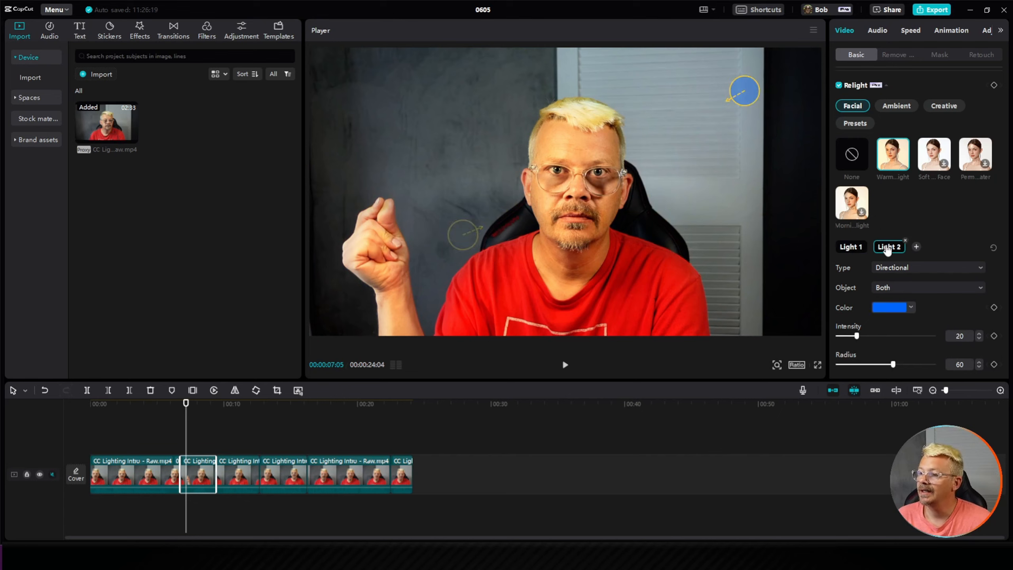
left_click(886, 286)
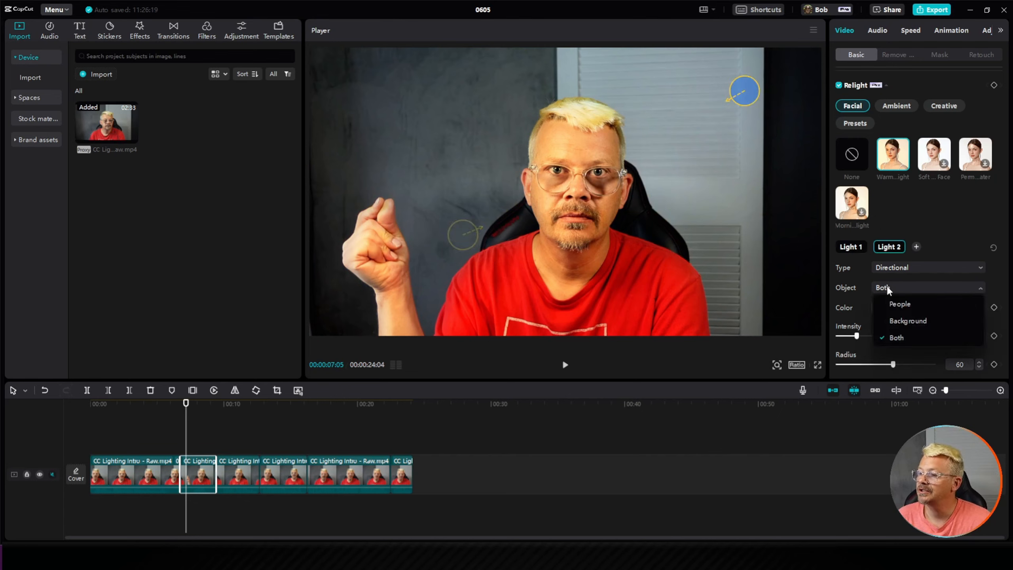
left_click(898, 319)
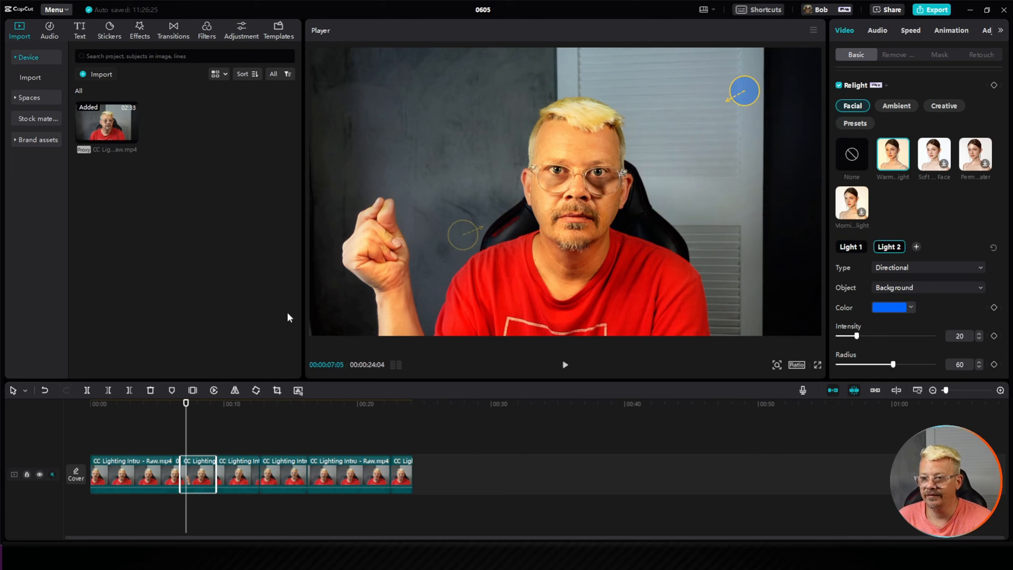
Step: Reduce the orange Light 1's intensity to 25 while viewing the face at 00:00:07:29
left_click_drag(186, 403, 197, 404)
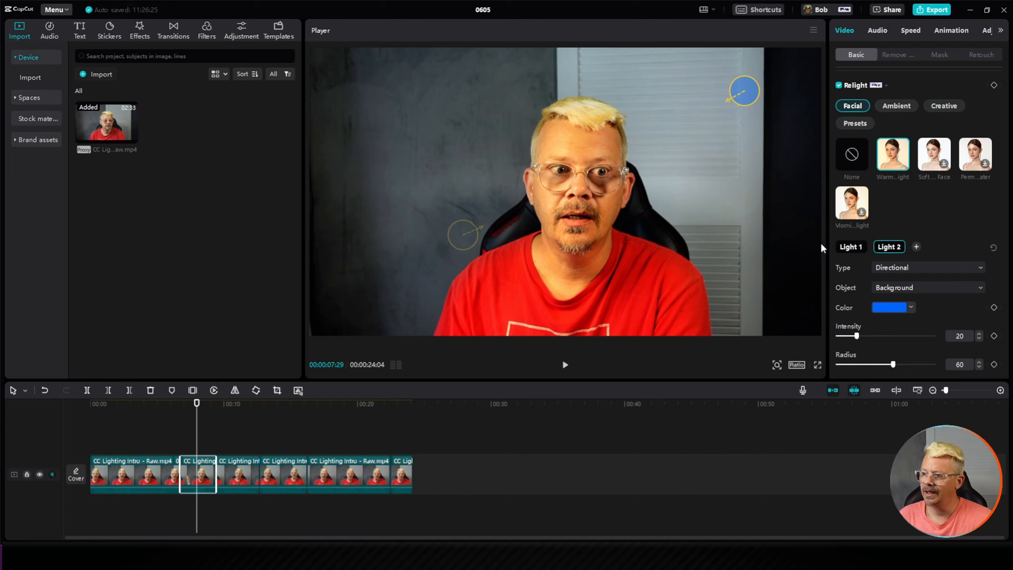
left_click(850, 246)
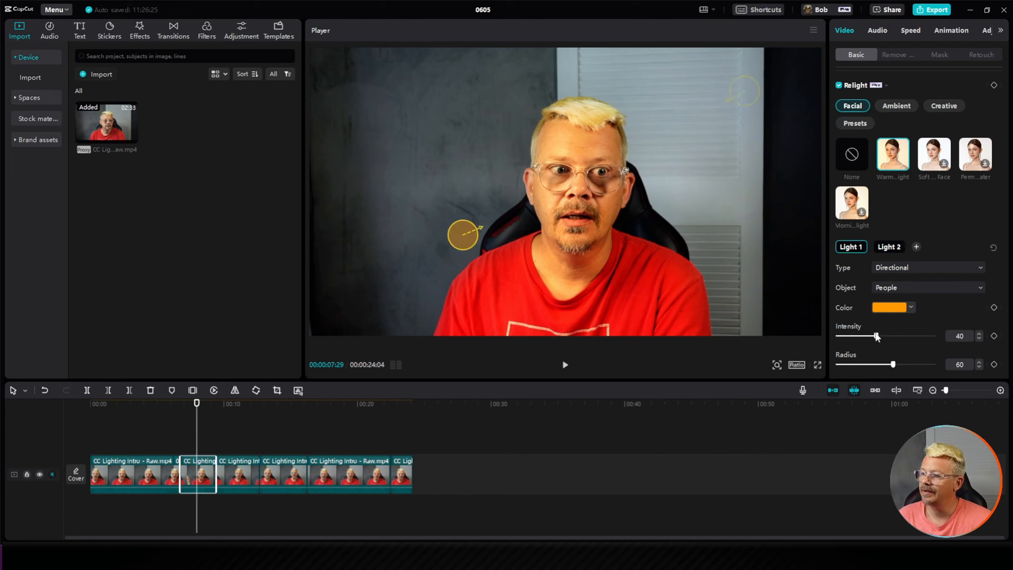
left_click_drag(876, 336, 859, 336)
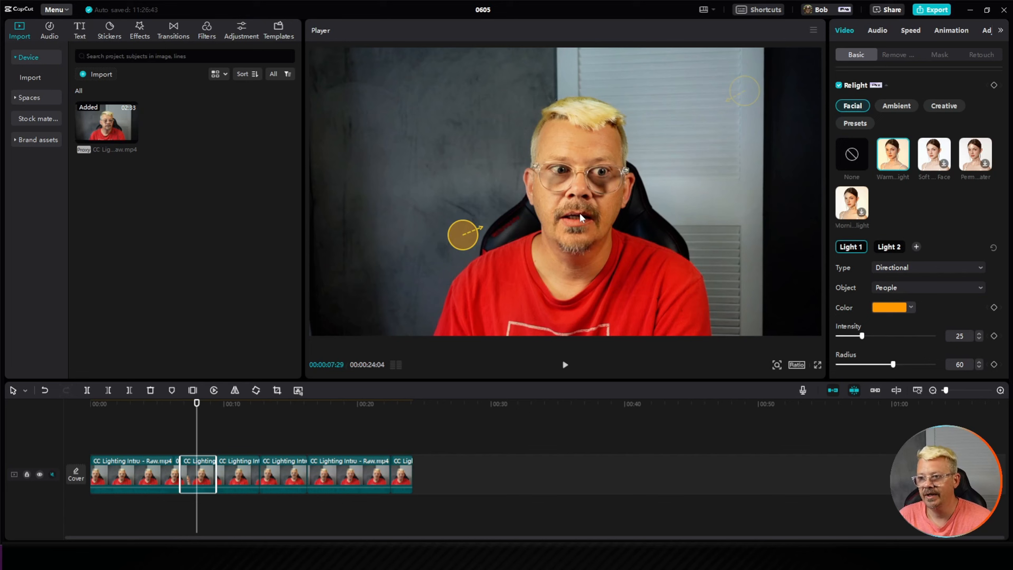
Step: Apply the soft face facial relight to the clip and inspect its Light 1 settings
left_click(934, 158)
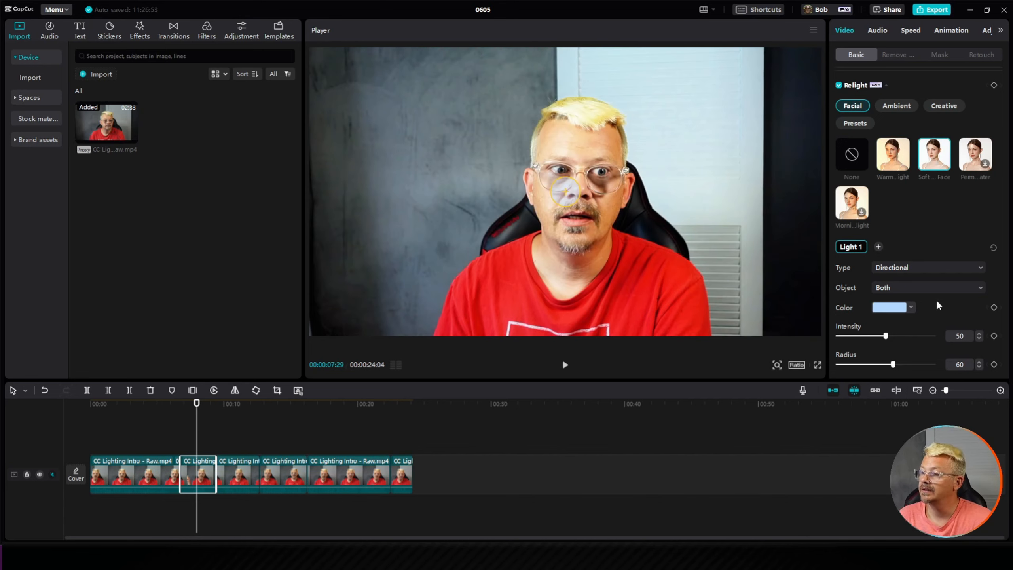
scroll(899, 312, "down", 3)
scroll(855, 269, "up", 4)
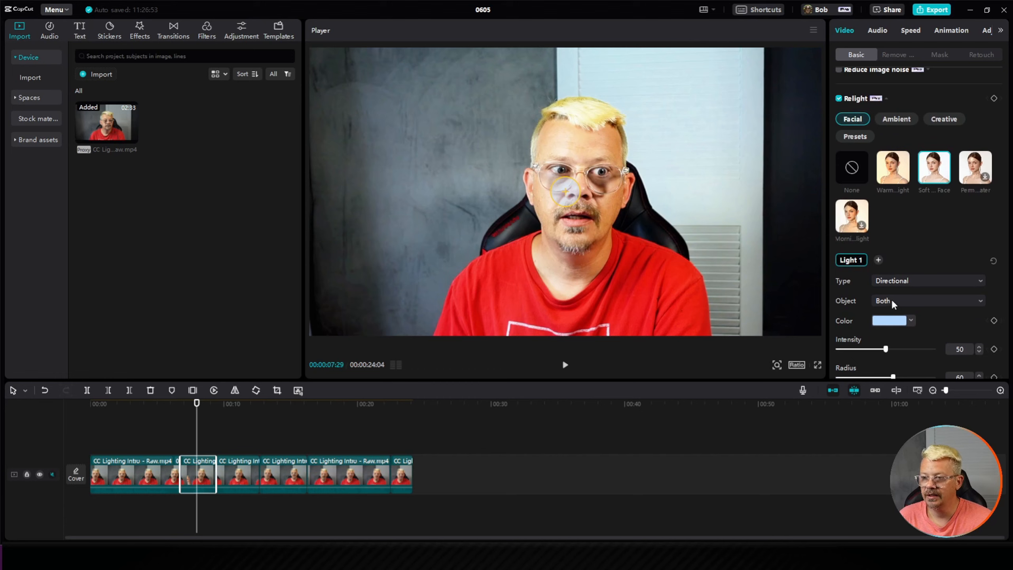
Step: Apply the third facial relight and move its white Light 1 across the face to about X 1275, Y 109
left_click(972, 190)
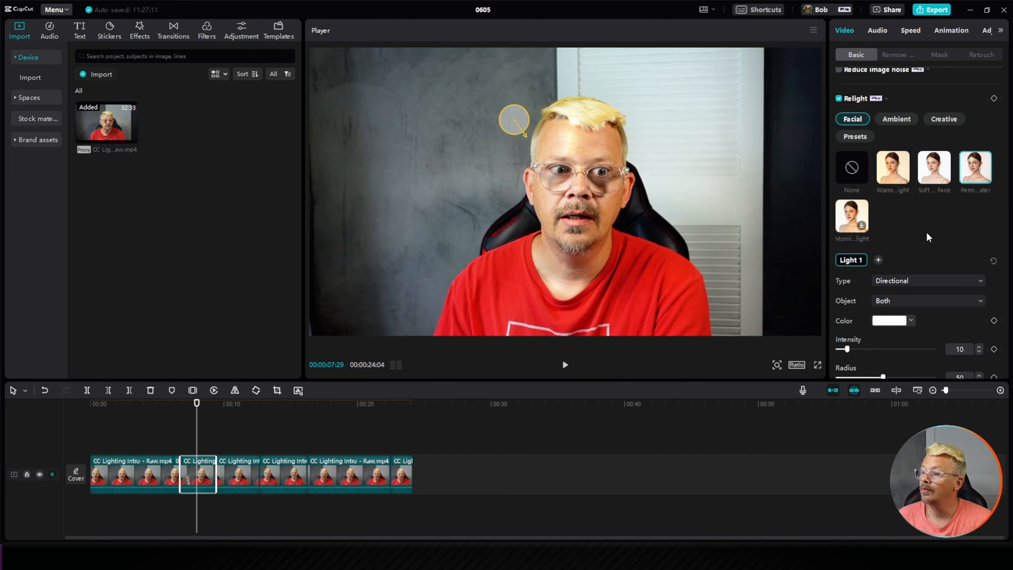
scroll(893, 317, "down", 1)
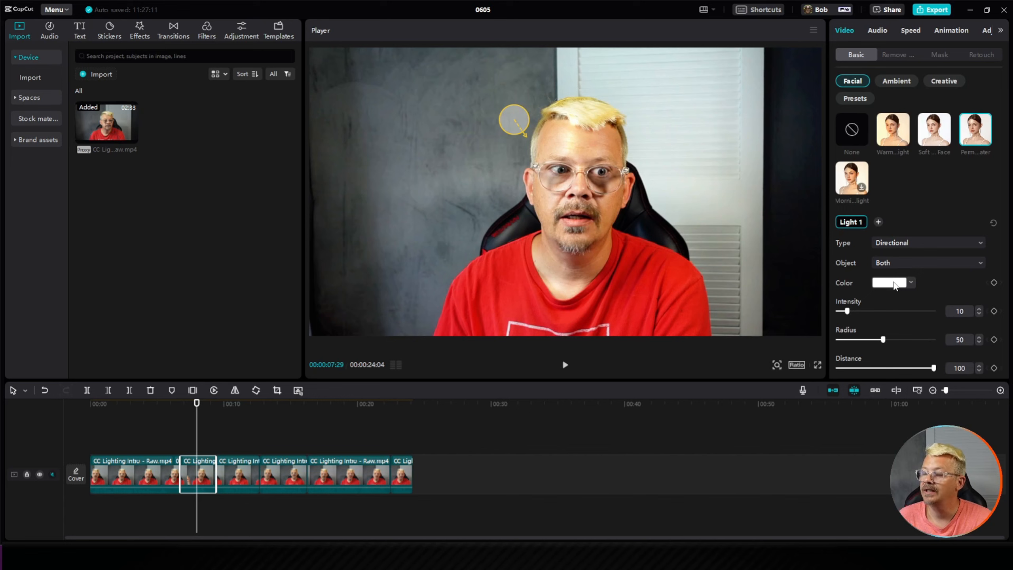
scroll(894, 285, "down", 2)
left_click_drag(514, 120, 735, 176)
scroll(830, 187, "up", 1)
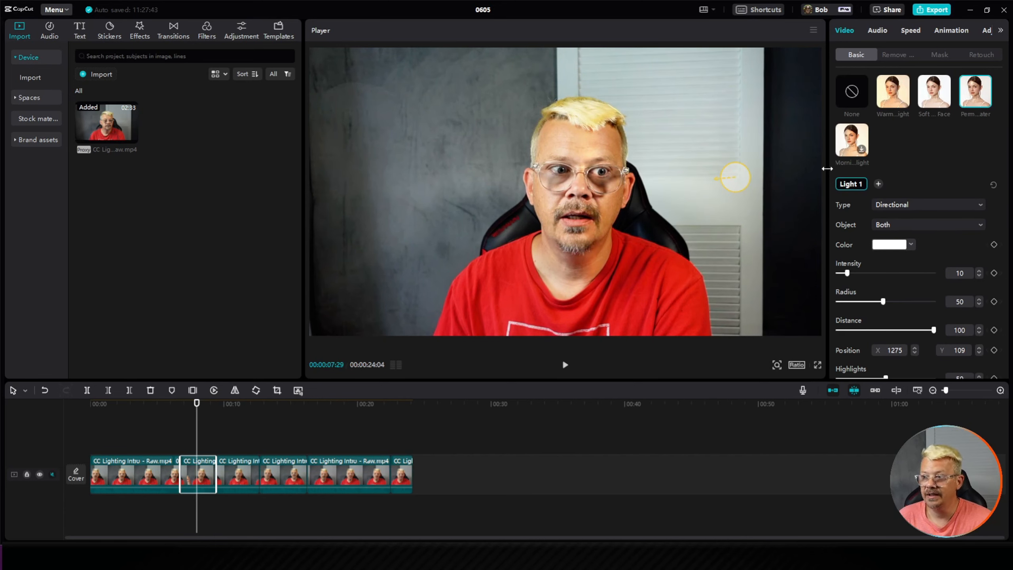
scroll(936, 183, "up", 1)
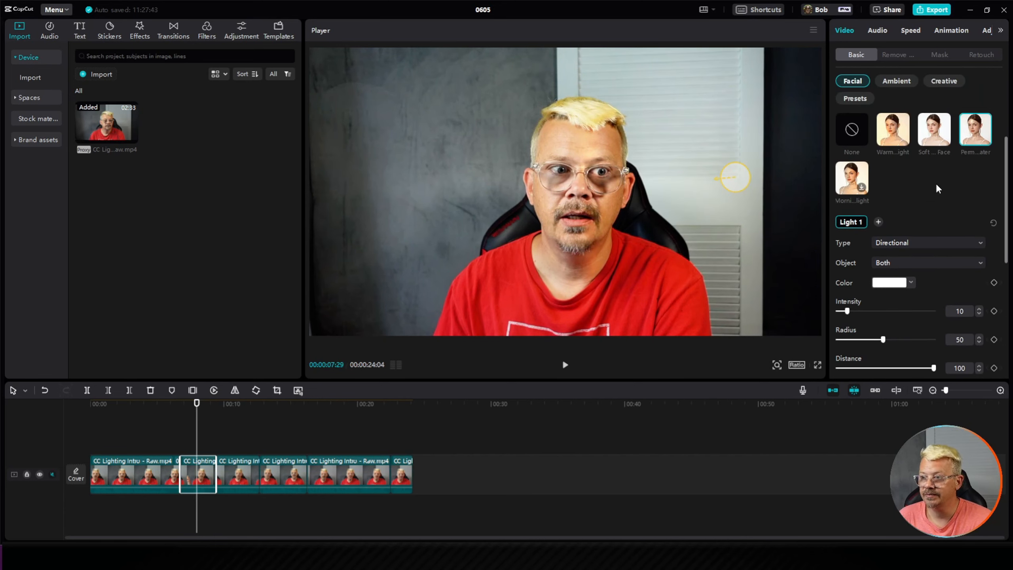
Step: Add a second point light to the facial relight, limit it to Background and set its intensity to 46
left_click(879, 222)
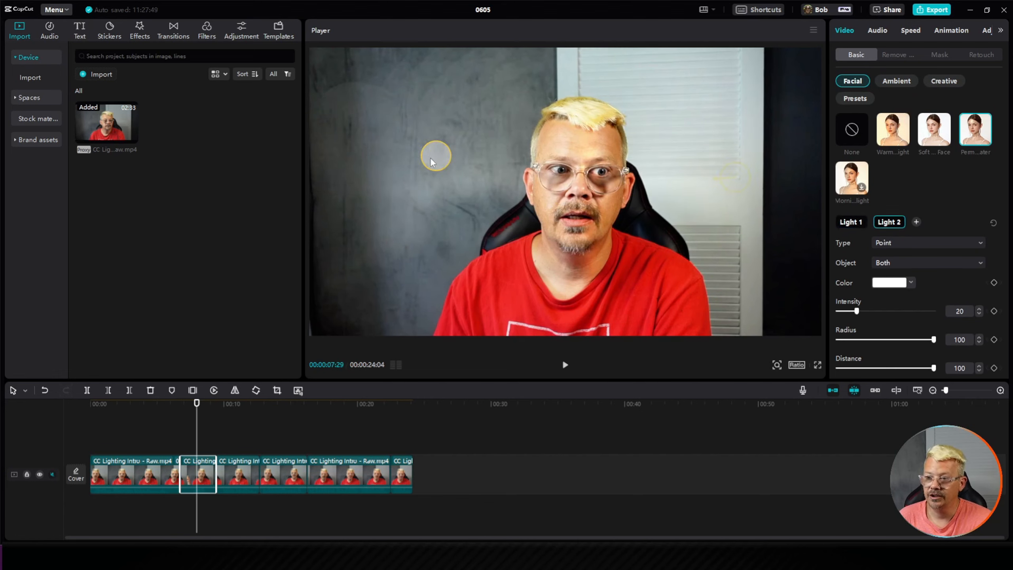
left_click(886, 263)
left_click(897, 297)
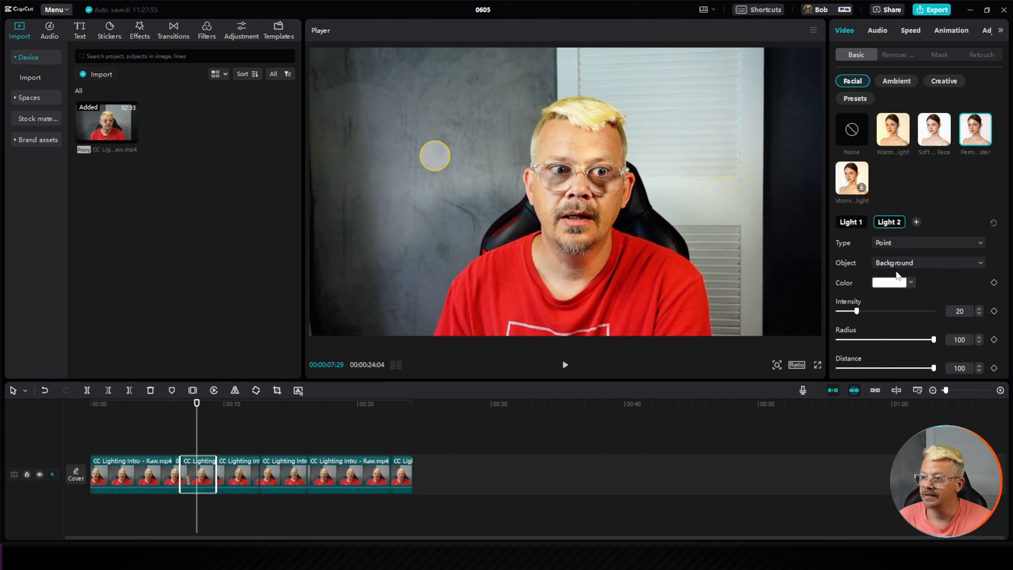
left_click_drag(857, 311, 882, 311)
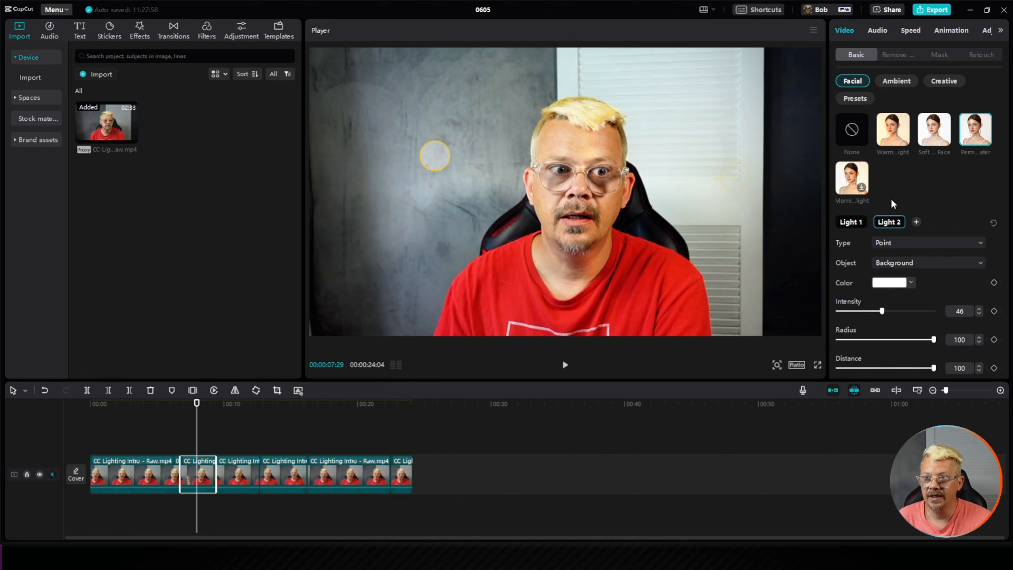
scroll(918, 194, "down", 5)
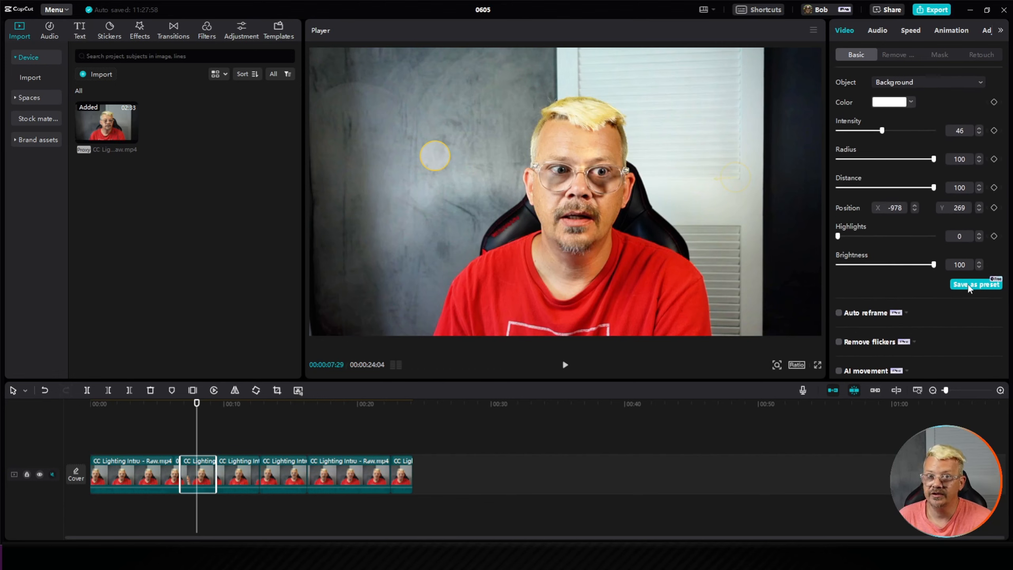
scroll(921, 241, "up", 5)
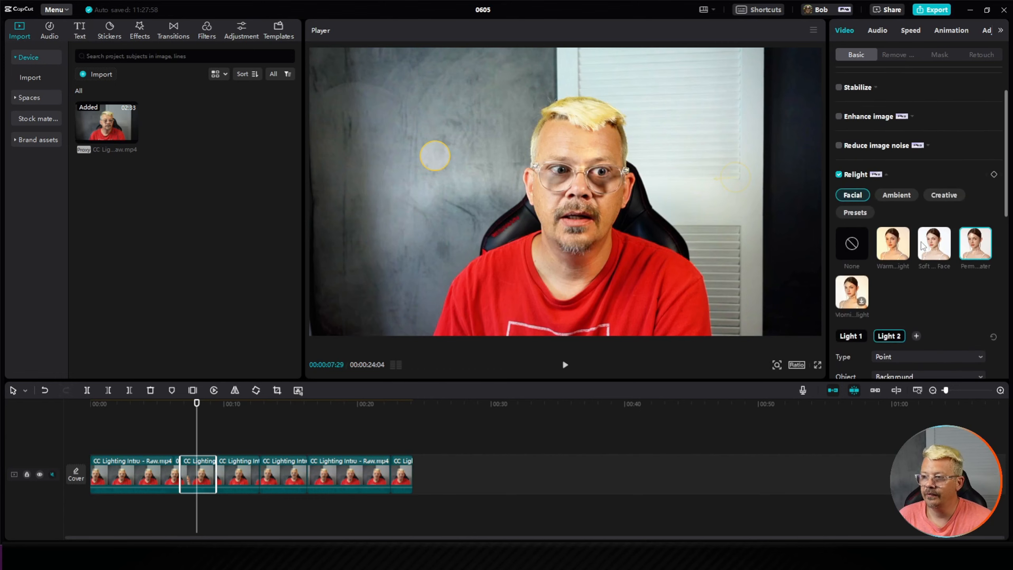
Step: Apply the fourth facial relight, raise one of its lights beside the dark wall and shift the other lower and closer to the door
left_click(845, 293)
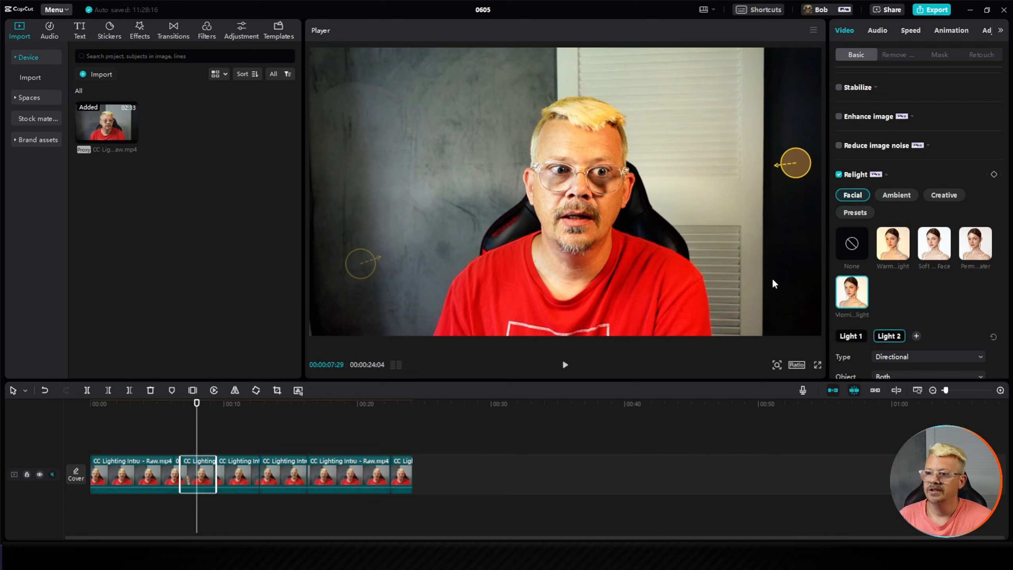
left_click_drag(351, 273, 366, 158)
left_click_drag(803, 161, 777, 203)
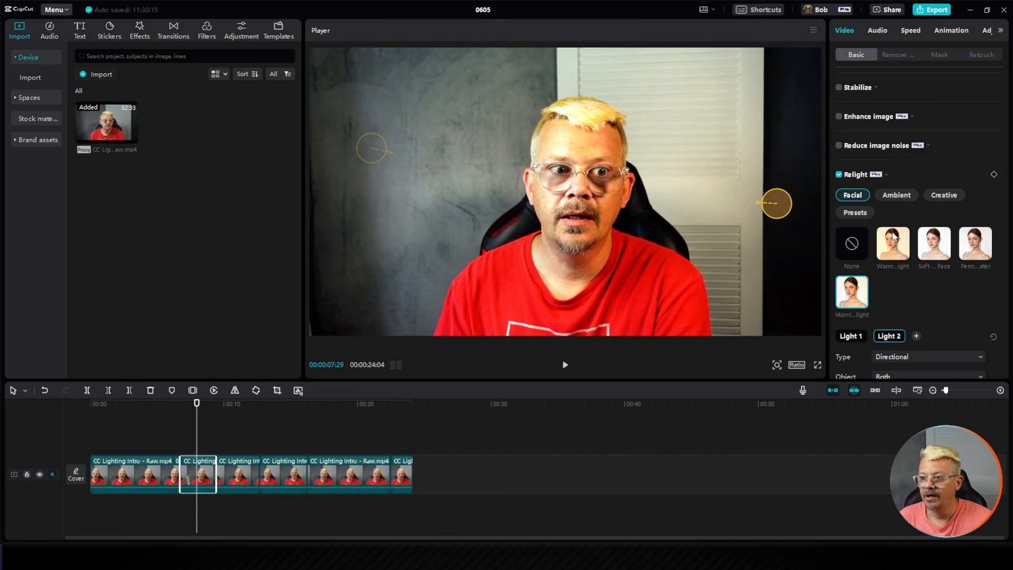
Step: Apply the violet backlight ambient relight to the clip and inspect the settings of Light 1, Light 2 and Light 3
left_click(899, 196)
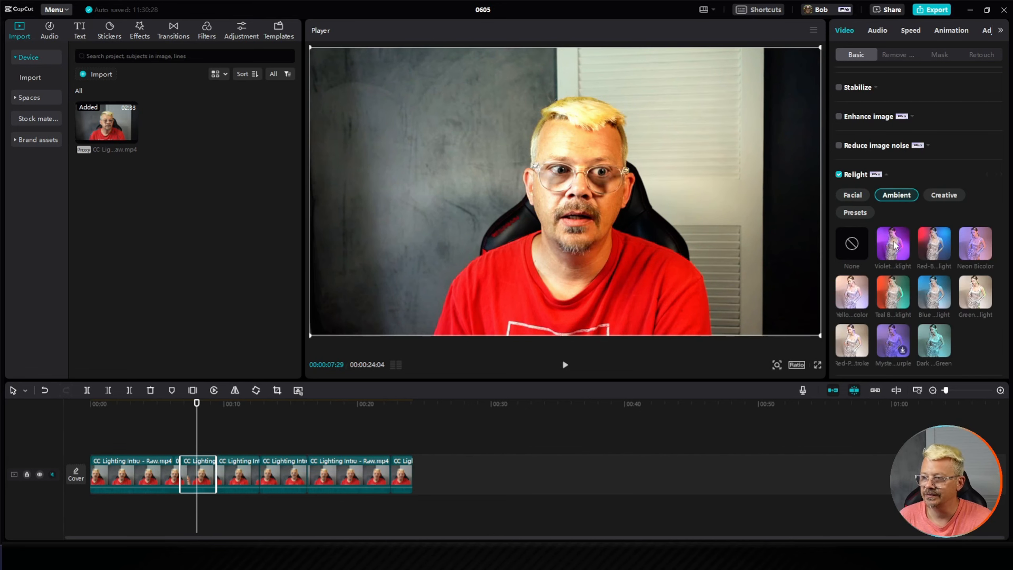
left_click(895, 244)
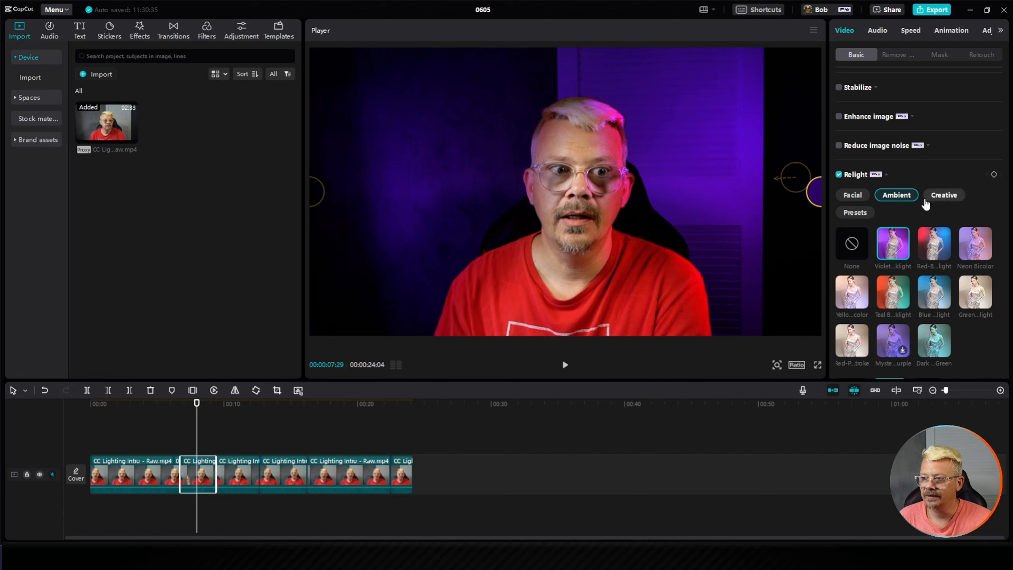
scroll(891, 251, "down", 1)
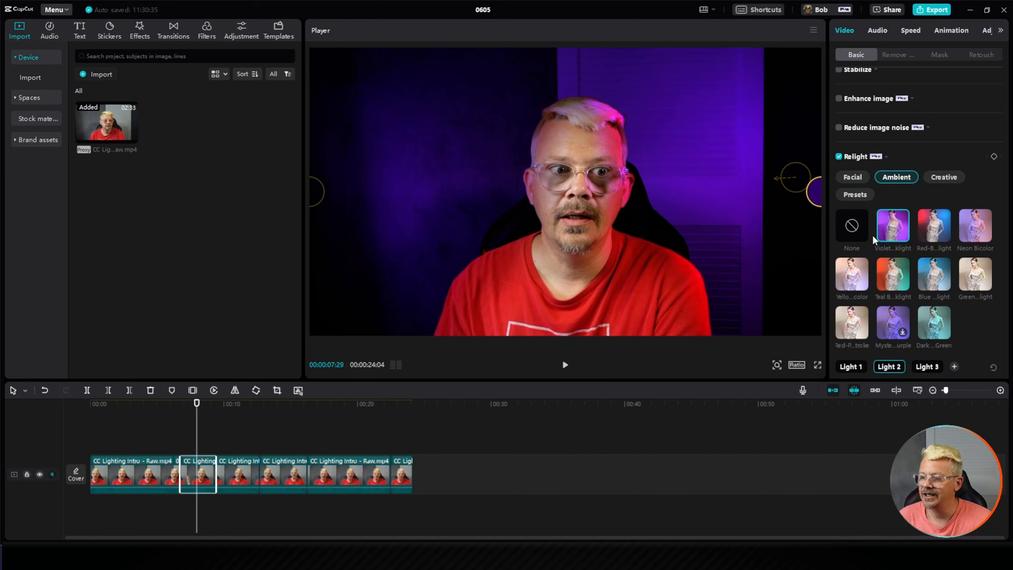
scroll(888, 244, "down", 5)
left_click(851, 180)
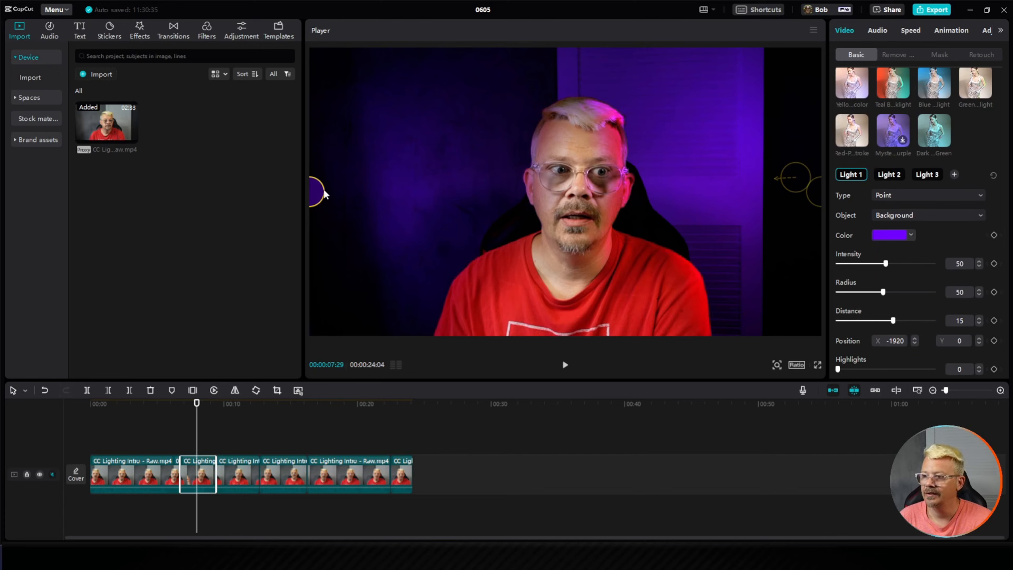
left_click(888, 175)
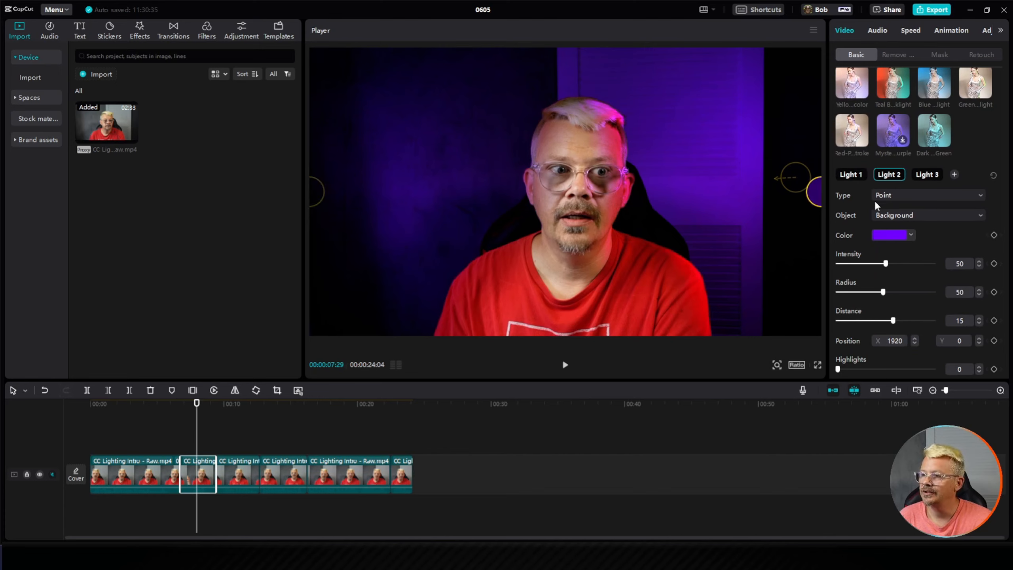
left_click(920, 176)
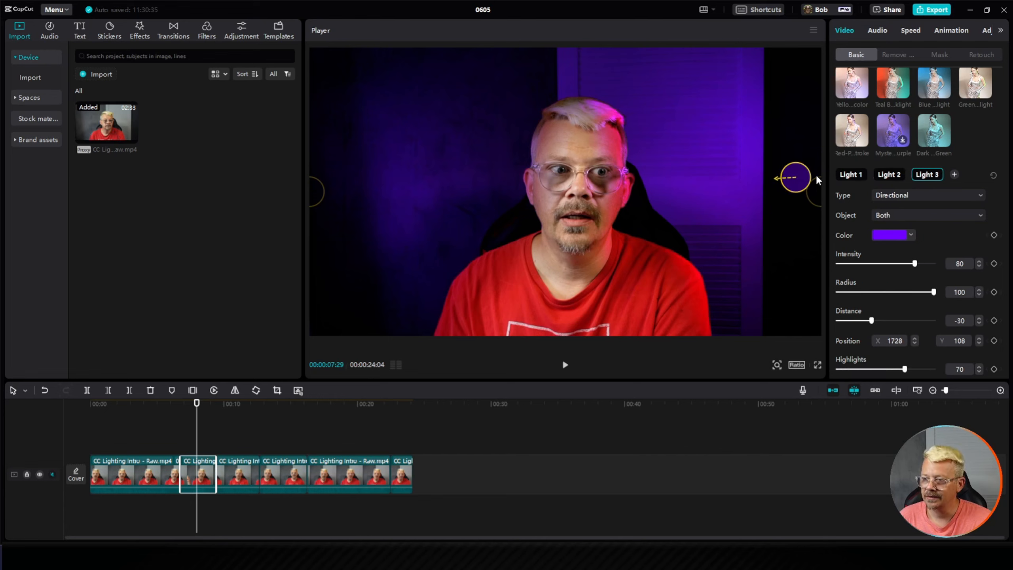
Step: Try the violet Light 2 on the opposite side of the background, then return it to the door side
left_click(879, 178)
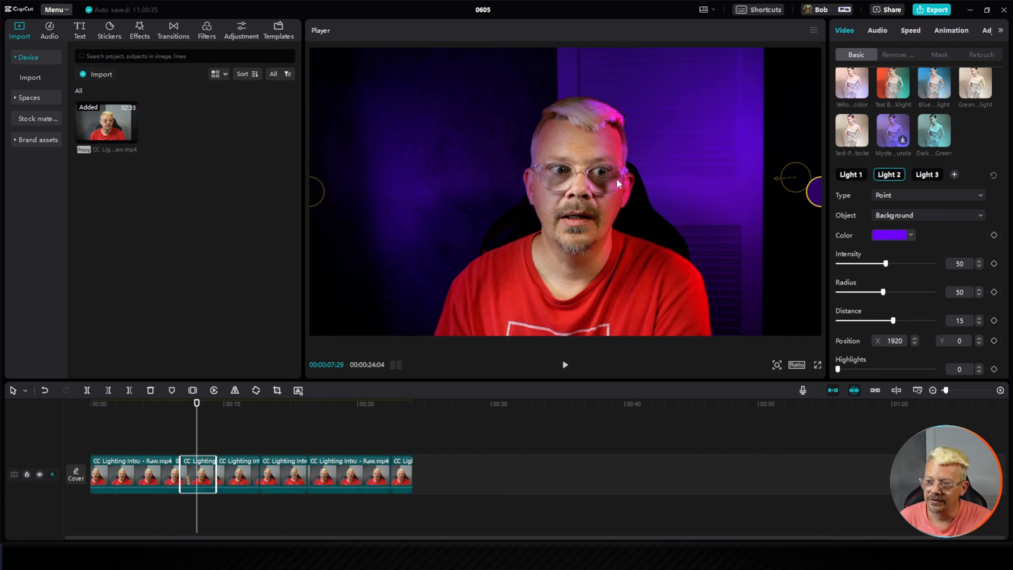
left_click_drag(820, 191, 284, 319)
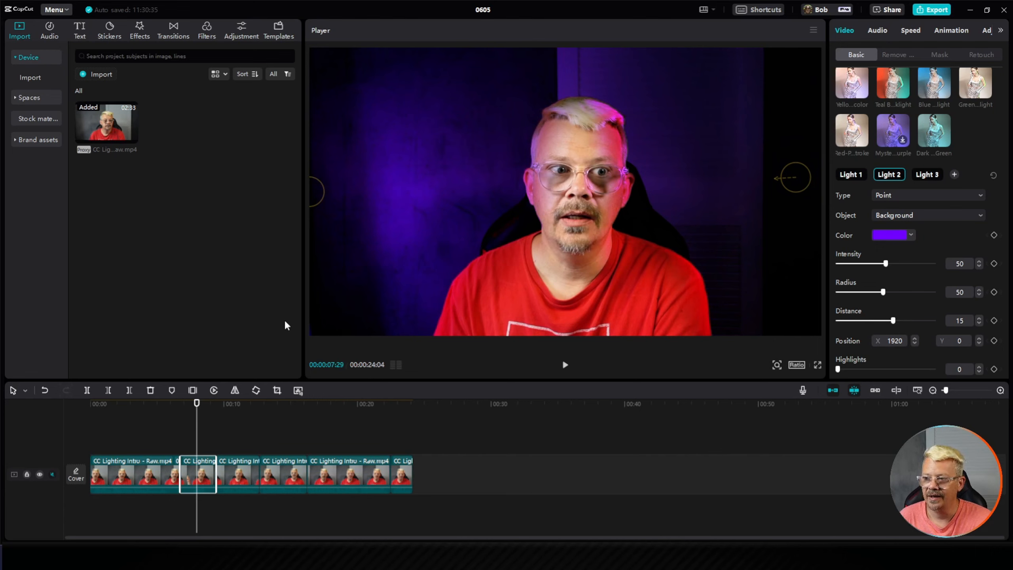
left_click_drag(284, 318, 814, 212)
Step: Try the directional Light 3 on the face from the opposite lower corner near X -1720, Y -790, then return it beside the door
left_click(792, 176)
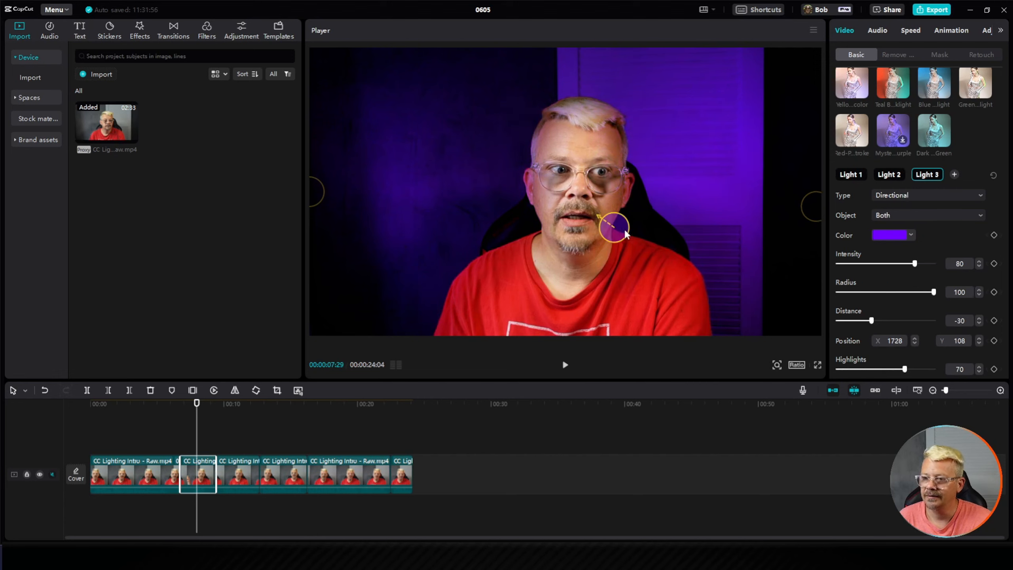
left_click_drag(614, 228, 332, 303)
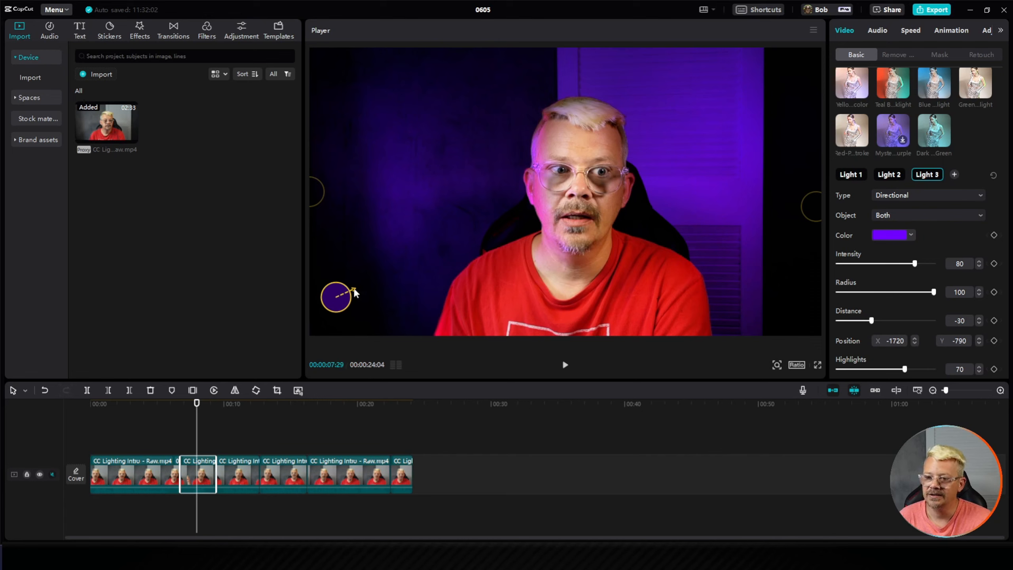
left_click_drag(326, 304, 795, 182)
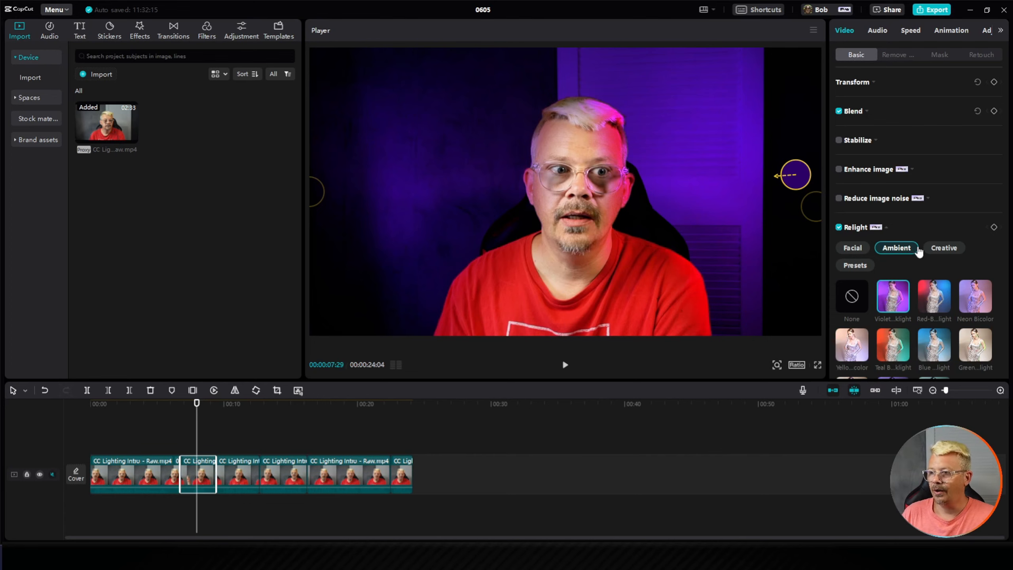
Step: Review the relight options and compare the segments after the relit clip, including the third segment's relight and adjustment settings
scroll(915, 241, "down", 5)
scroll(915, 242, "down", 8)
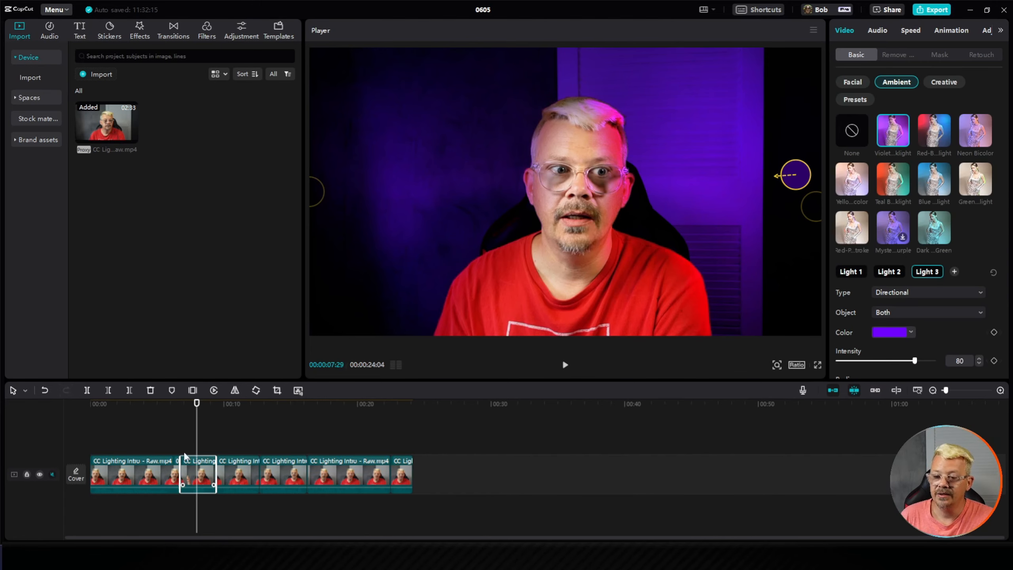
left_click(235, 475)
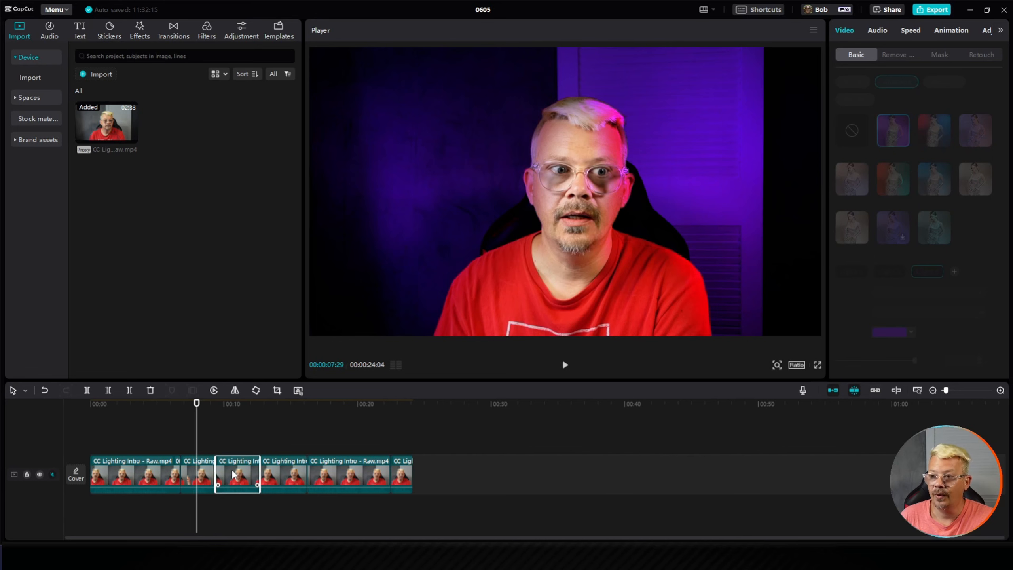
left_click(287, 479)
left_click(466, 479)
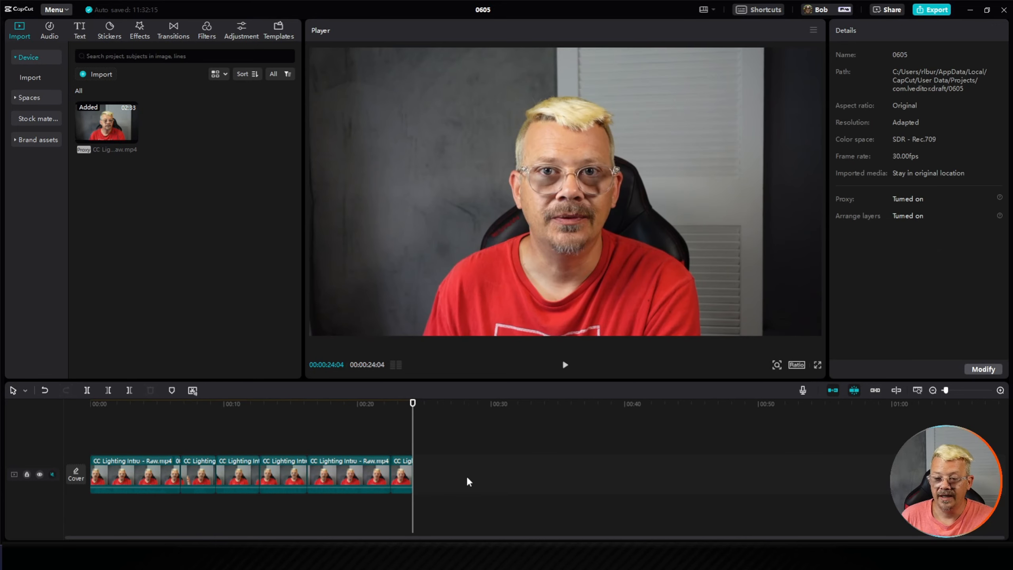
left_click(245, 474)
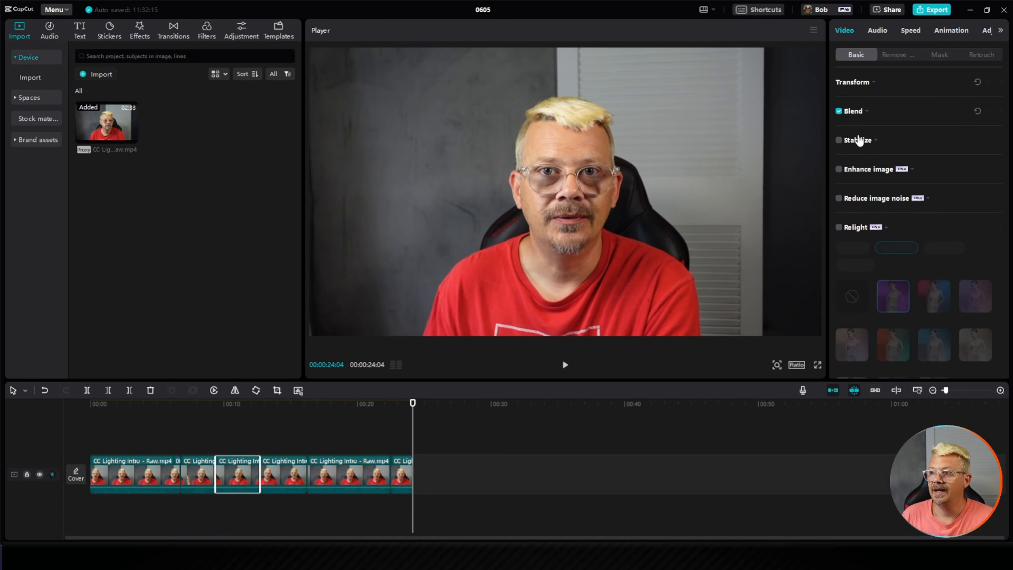
left_click(987, 31)
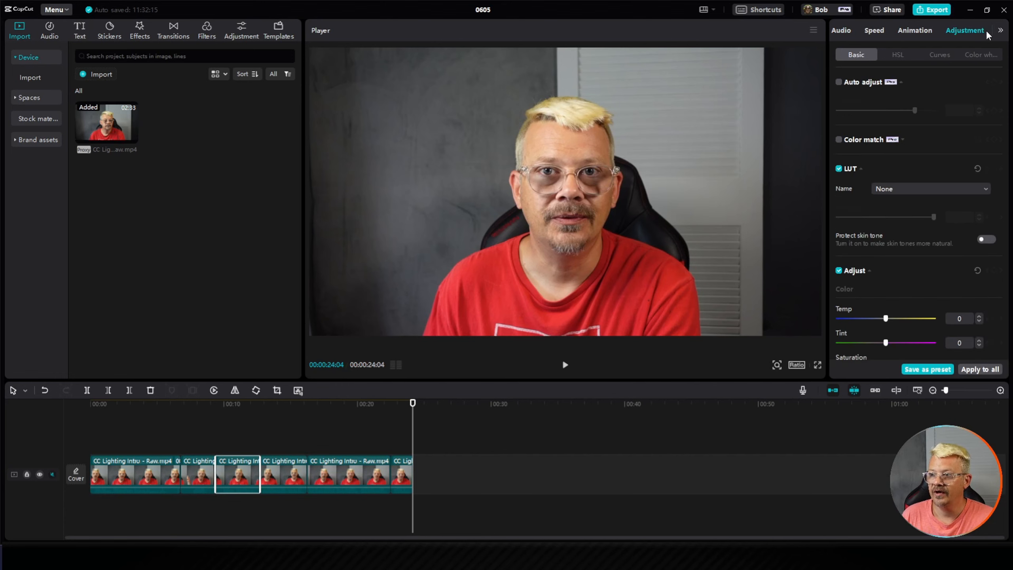
left_click(387, 480)
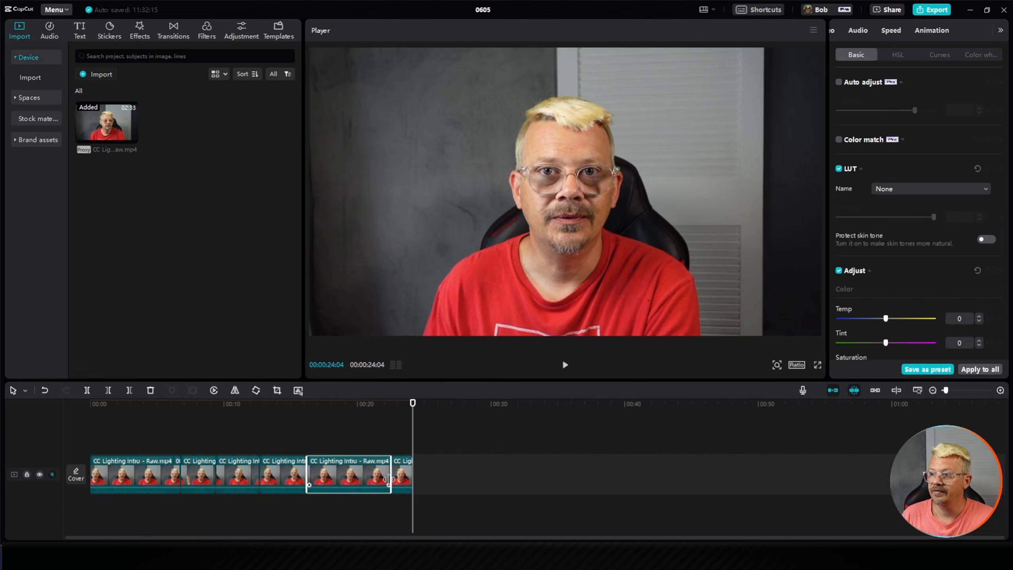
Step: Copy the attributes of the second segment, the one with the violet backlight relight
left_click(201, 479)
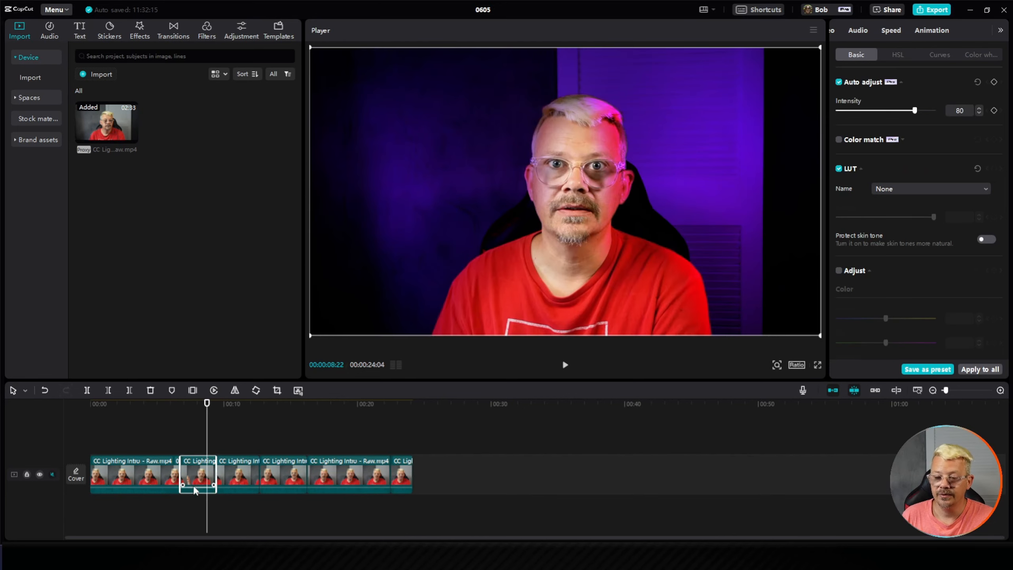
left_click_drag(205, 407, 197, 406)
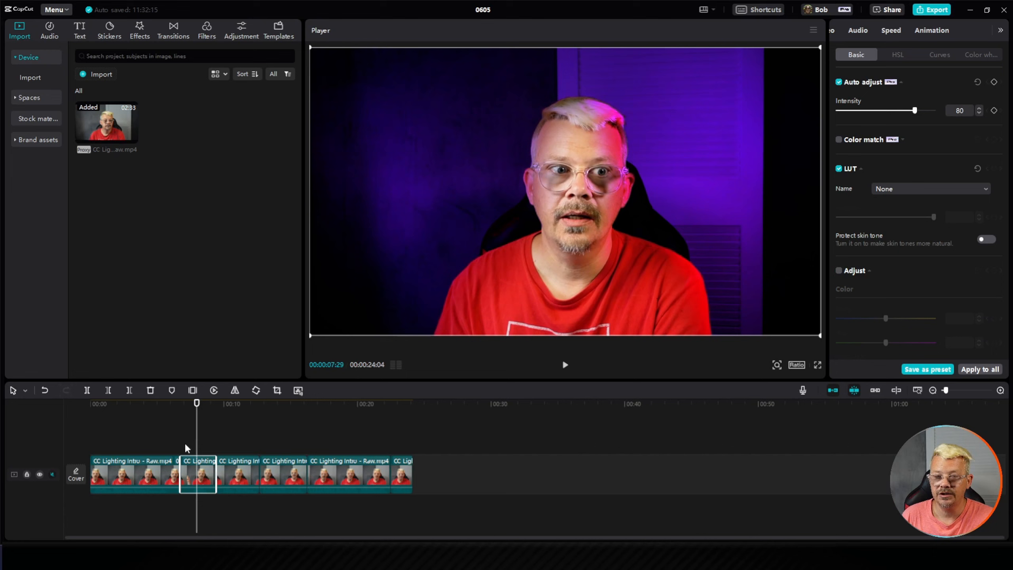
right_click(196, 478)
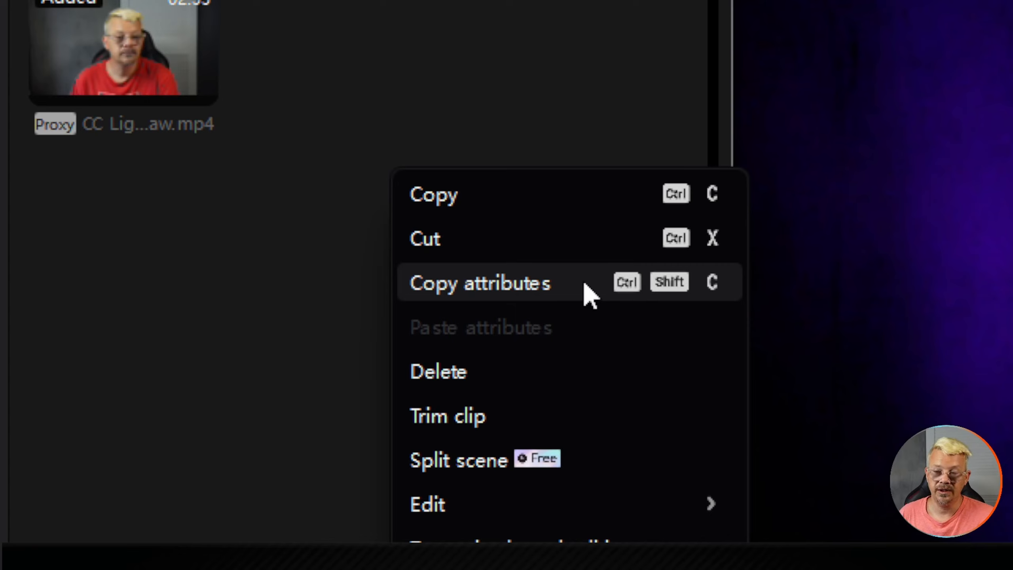
left_click(500, 291)
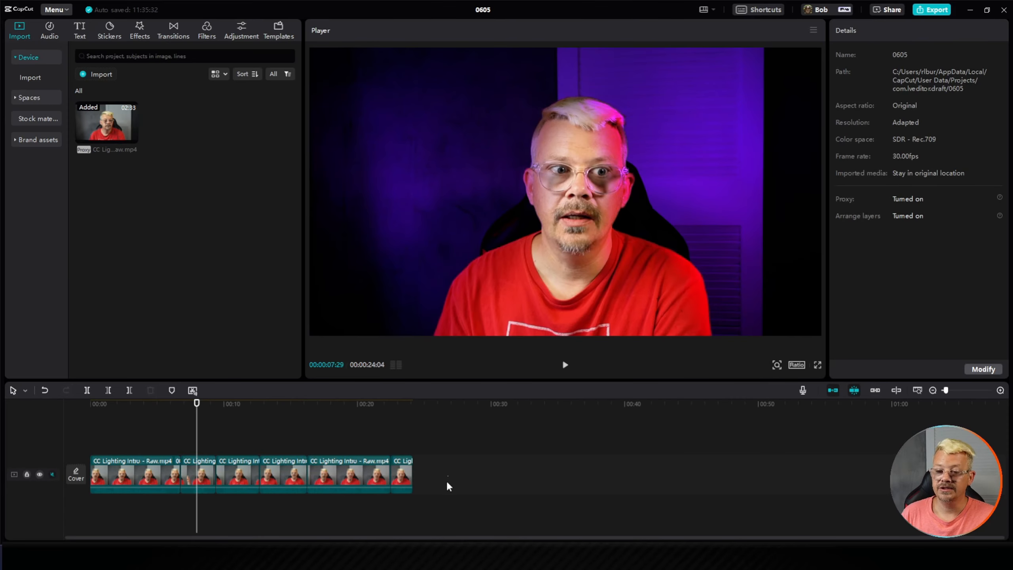
Step: Paste only the Relight and Auto adjust attributes onto the four segments after the relit one, leaving out audio, location size, blend and canvas
left_click_drag(447, 483, 229, 506)
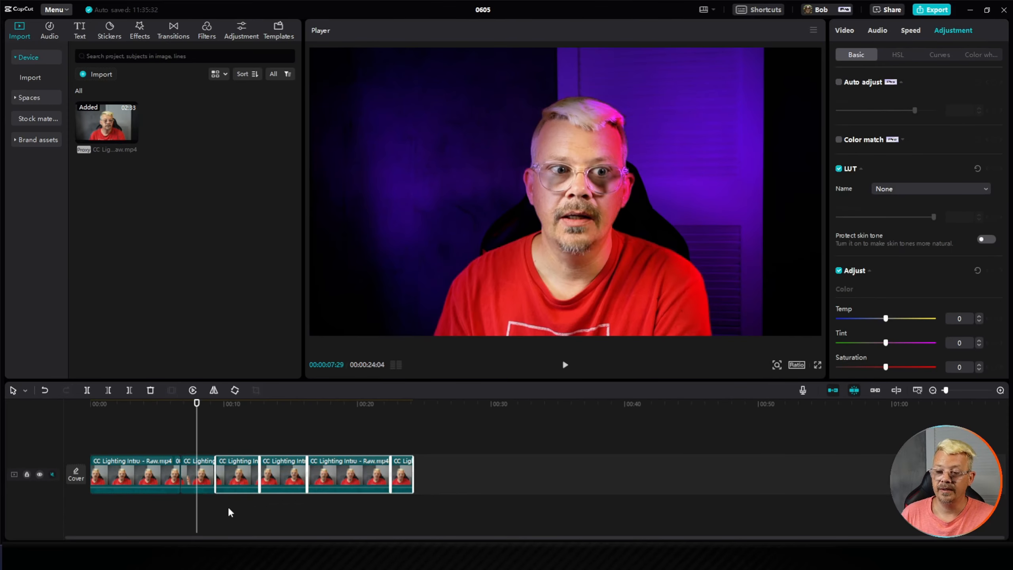
right_click(240, 475)
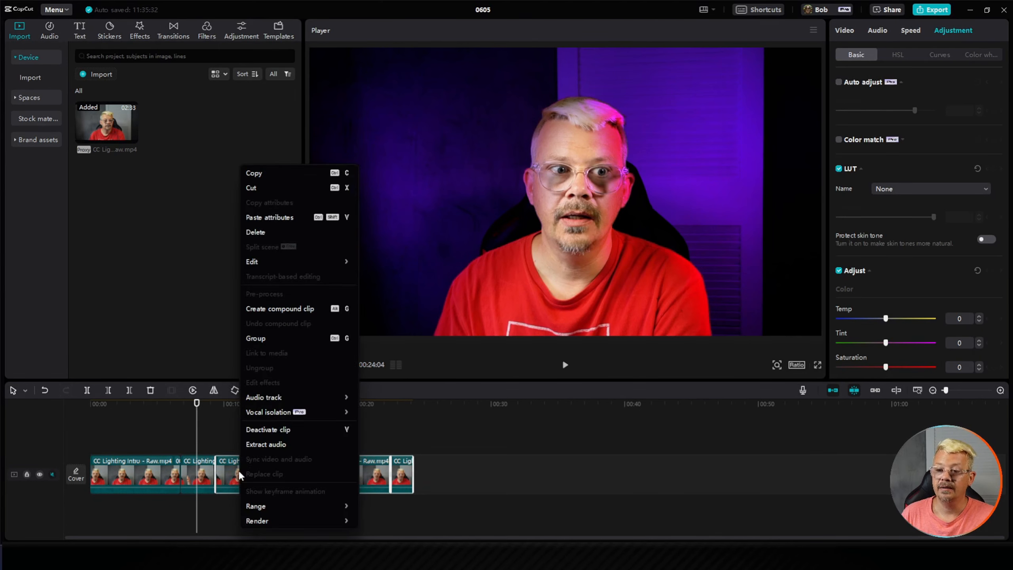
left_click(288, 222)
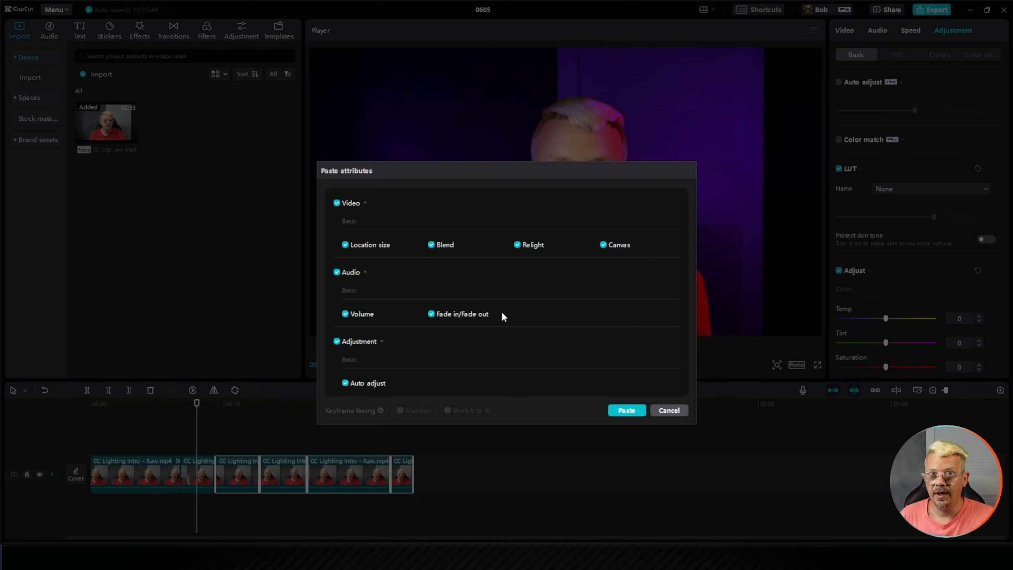
left_click(337, 273)
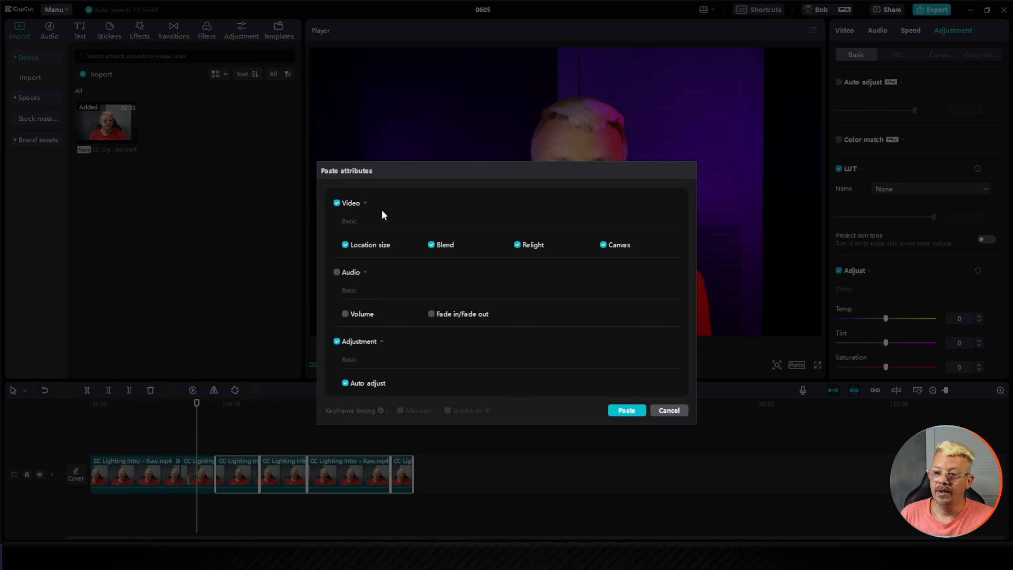
left_click(345, 245)
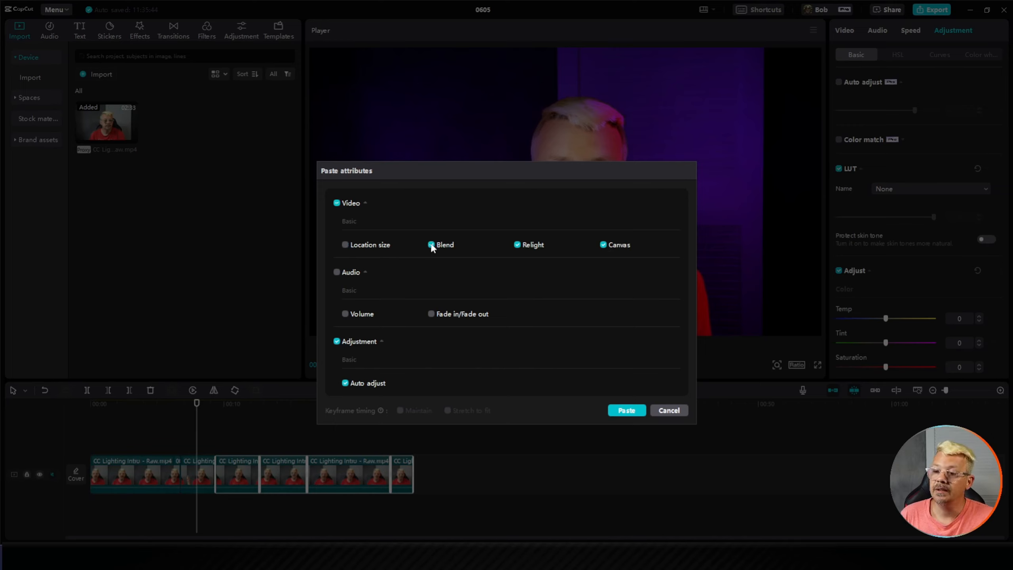
left_click(430, 244)
left_click(603, 245)
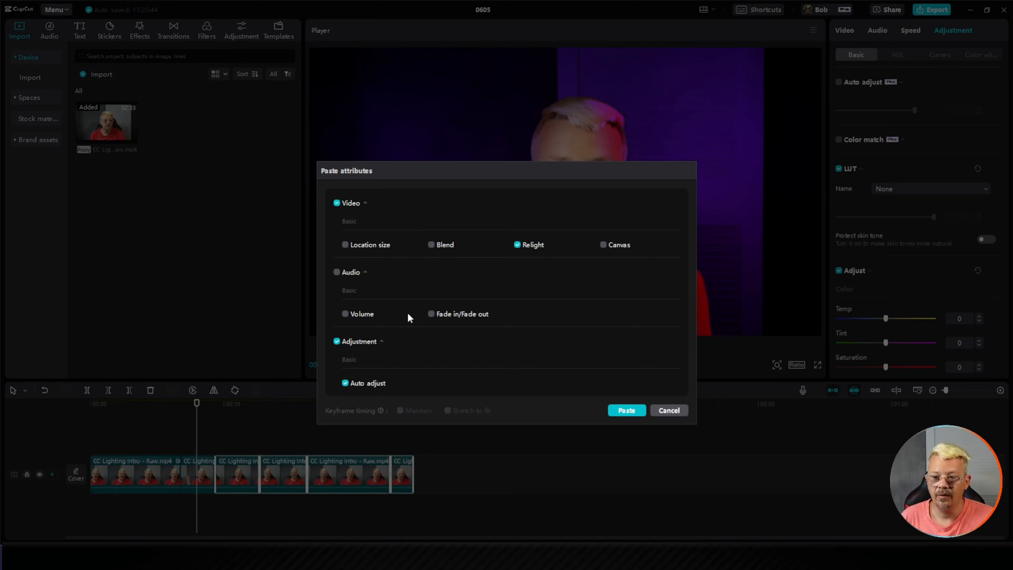
left_click(626, 411)
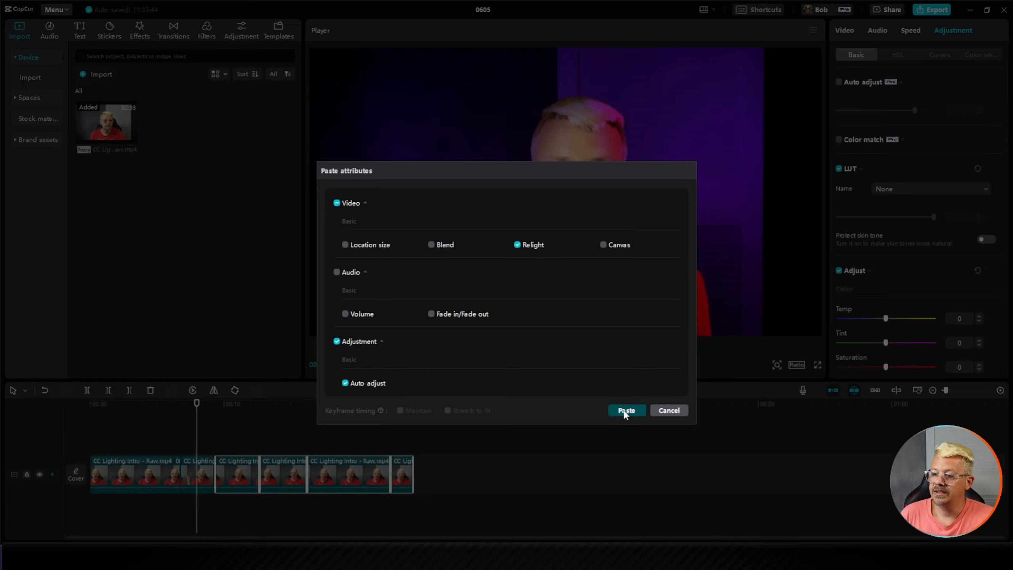
Step: Check the relight and adjustment settings on each segment after the second one, and return to the second segment
left_click_drag(197, 406, 313, 431)
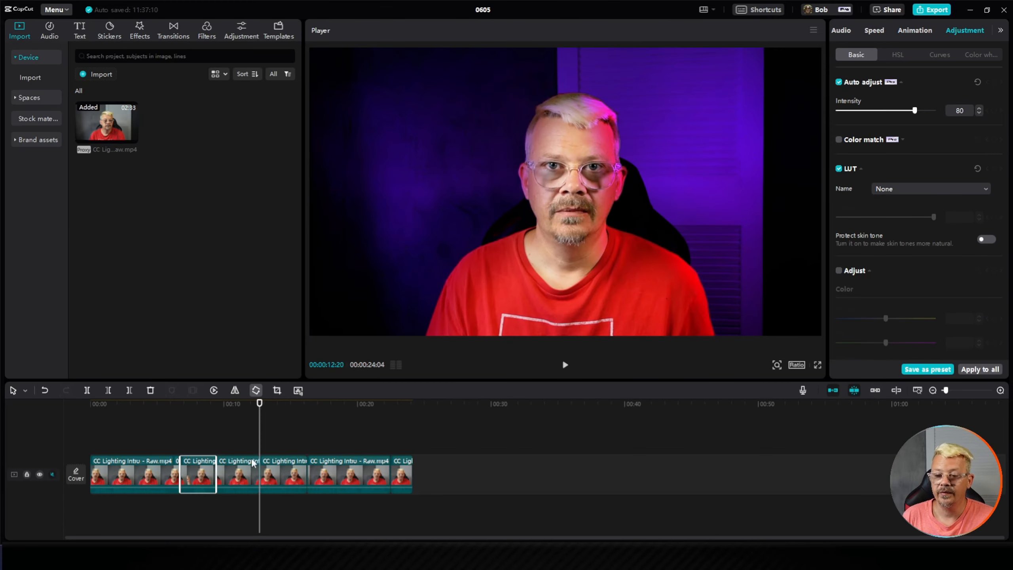
left_click(233, 474)
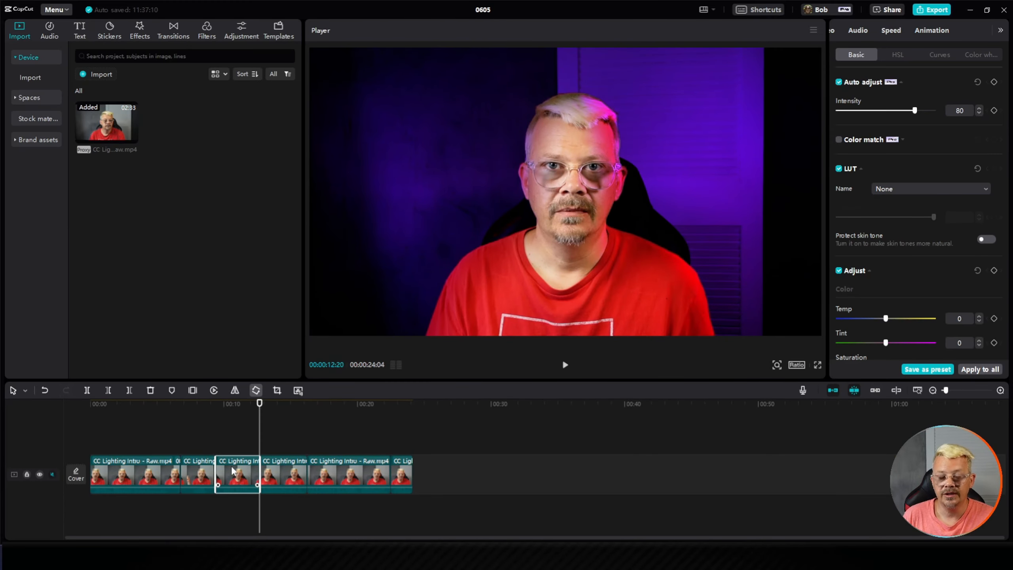
left_click(295, 464)
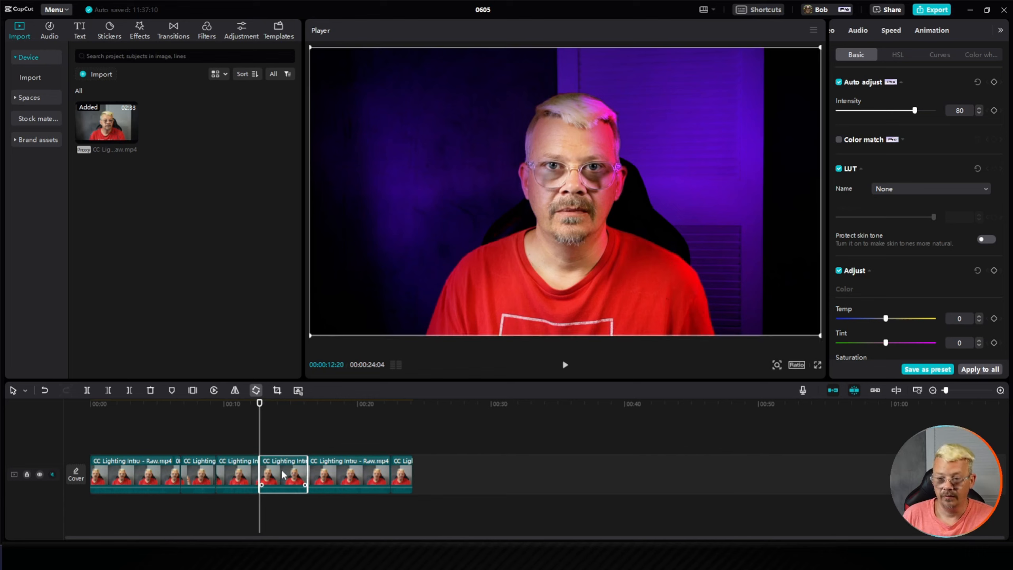
left_click(339, 486)
left_click(402, 474)
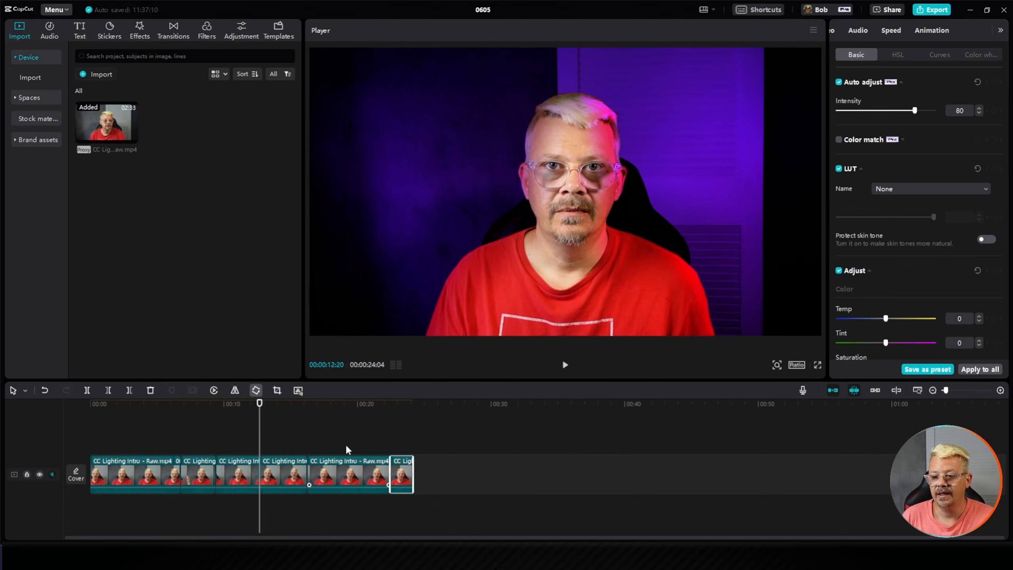
left_click(229, 429)
left_click_drag(415, 478, 229, 484)
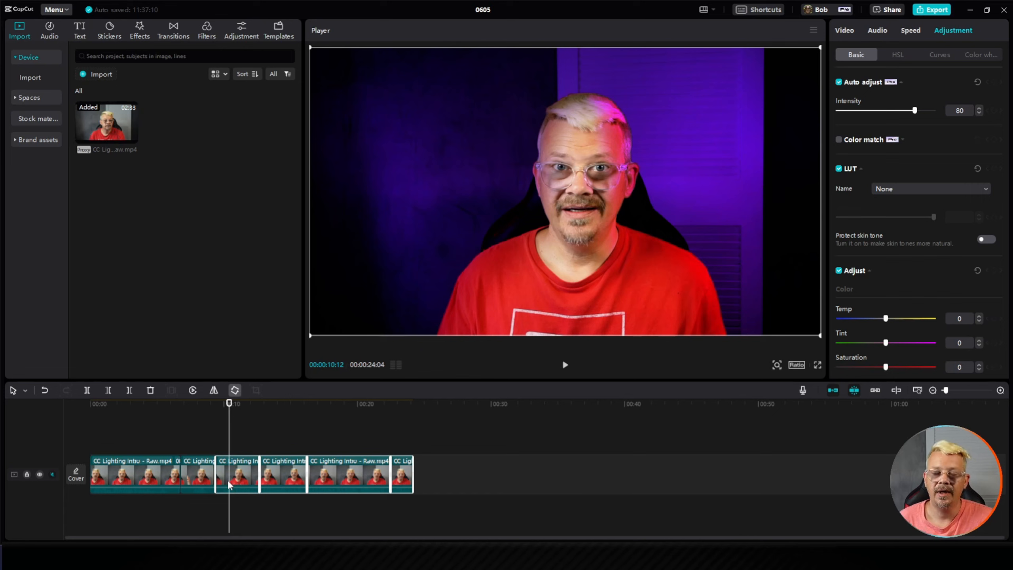
left_click(195, 475)
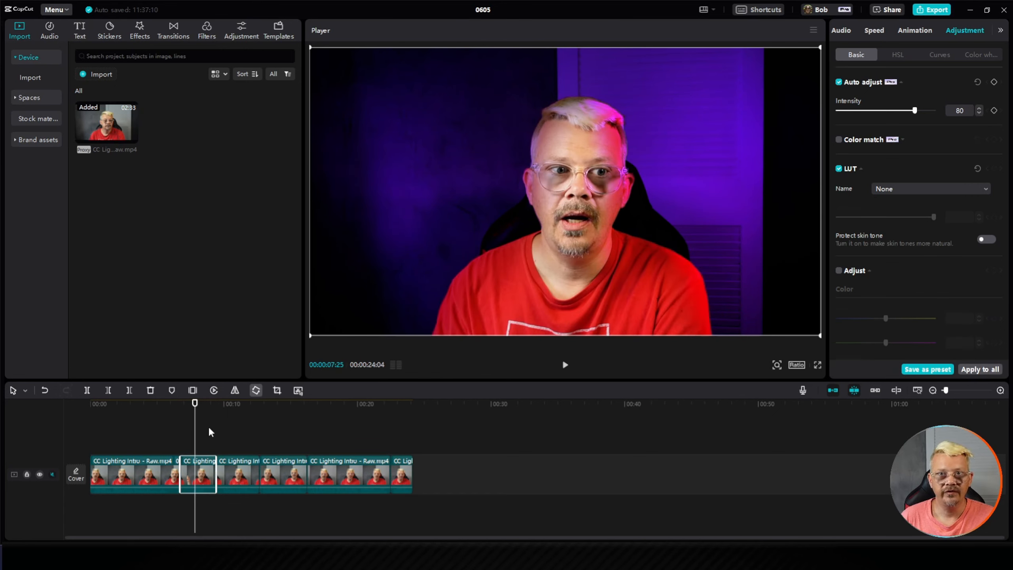